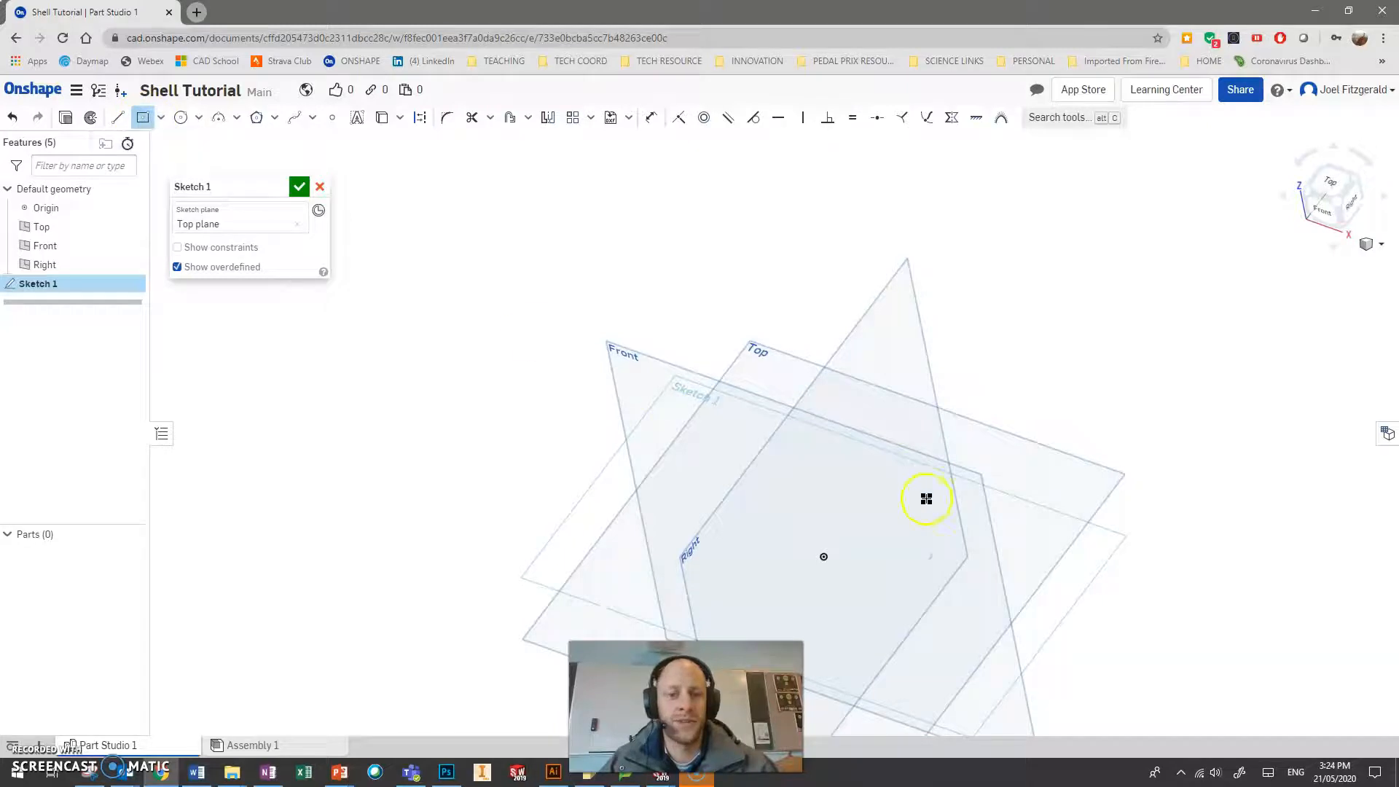
Sketch a centre-point rectangle about 188 by 133 mm on the Top plane, centred on the origin.
{"action": "left_click", "coordinate": [824, 558]}
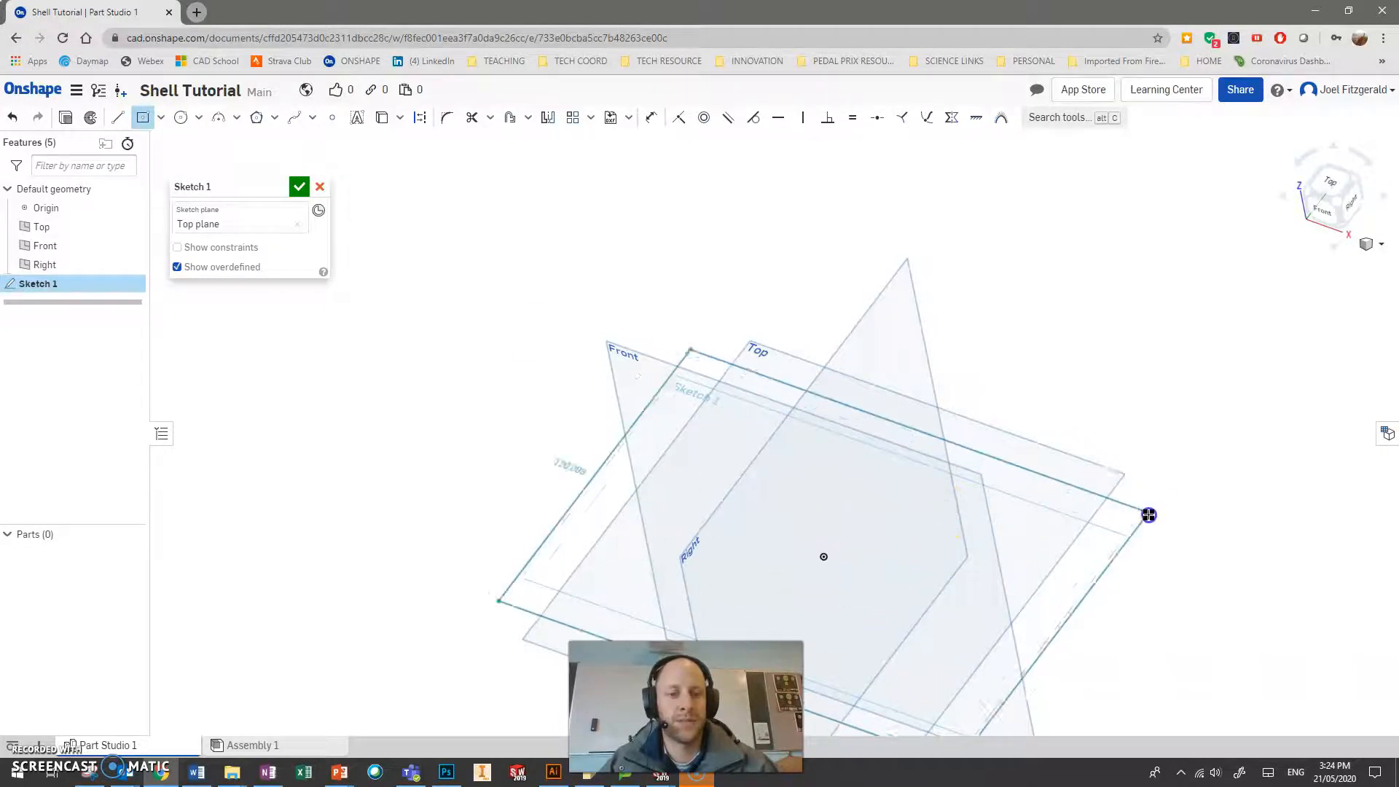
{"action": "left_click", "coordinate": [1158, 509]}
{"action": "scroll", "coordinate": [1095, 623], "scroll_direction": "down", "scroll_amount": 3}
{"action": "scroll", "coordinate": [1084, 636], "scroll_direction": "up", "scroll_amount": 3}
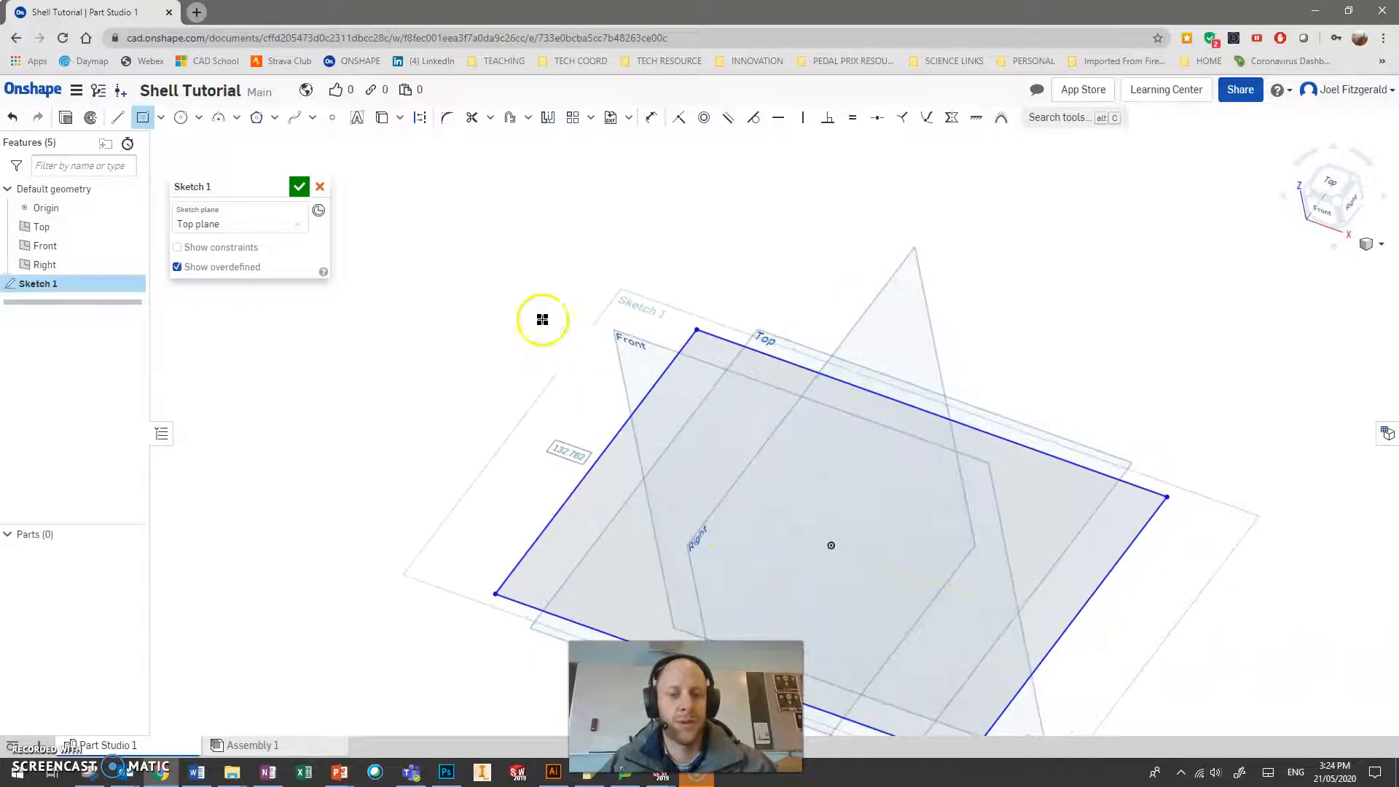
{"action": "scroll", "coordinate": [969, 466], "scroll_direction": "down", "scroll_amount": 2}
{"action": "right_click_drag", "start_coordinate": [1016, 498], "coordinate": [1020, 487]}
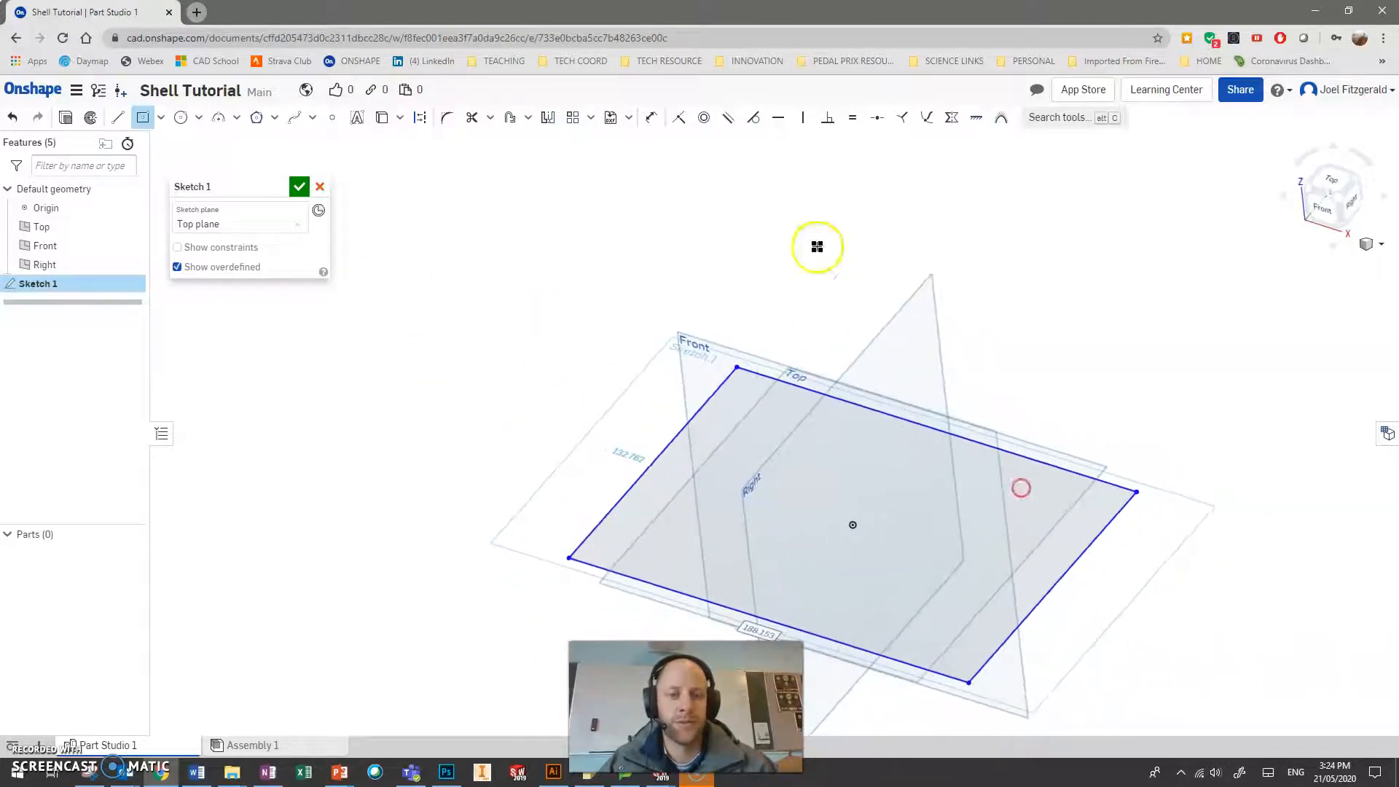
Dimension the rectangle's long side to 75 mm and its short side to 50 mm, and finish the sketch.
{"action": "left_click", "coordinate": [651, 117]}
{"action": "left_click", "coordinate": [1009, 451]}
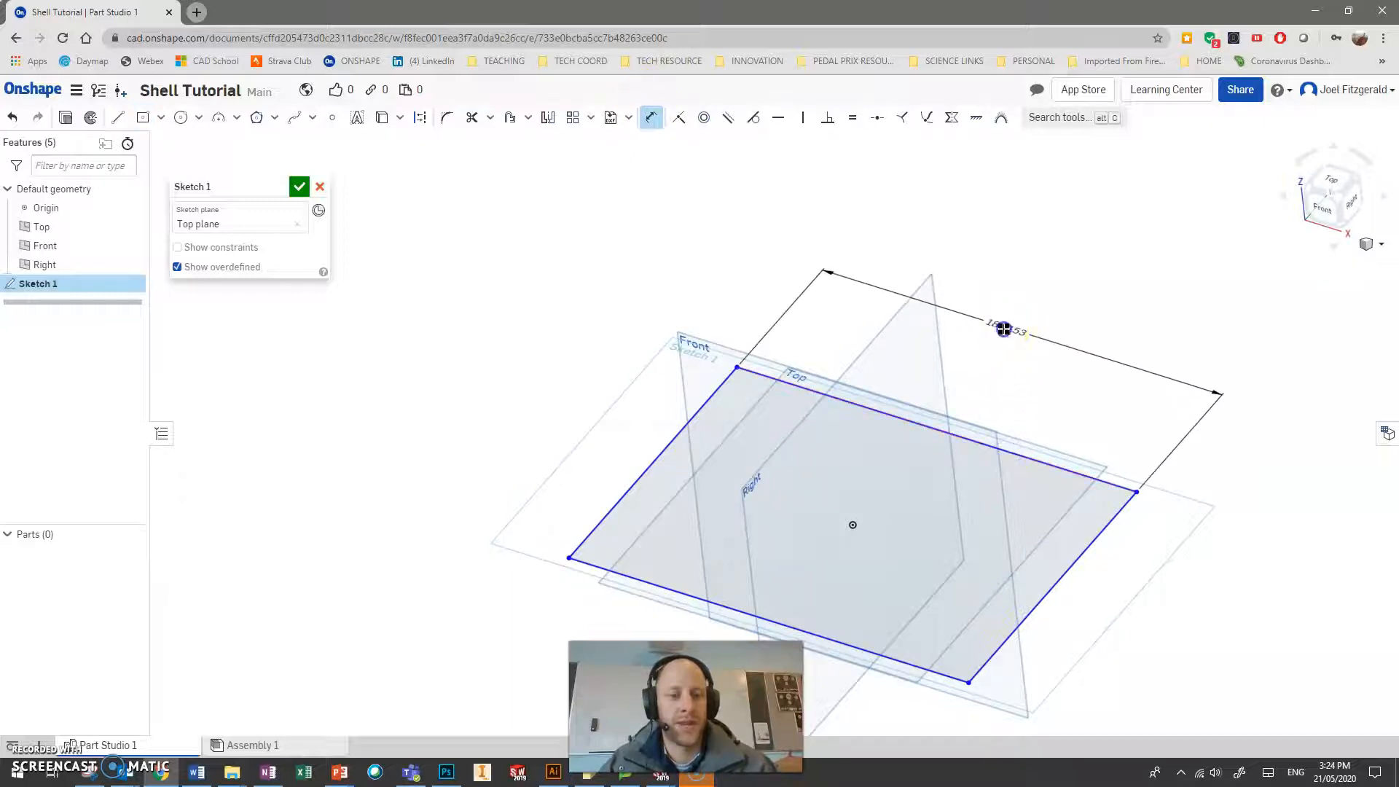
{"action": "left_click", "coordinate": [1030, 346]}
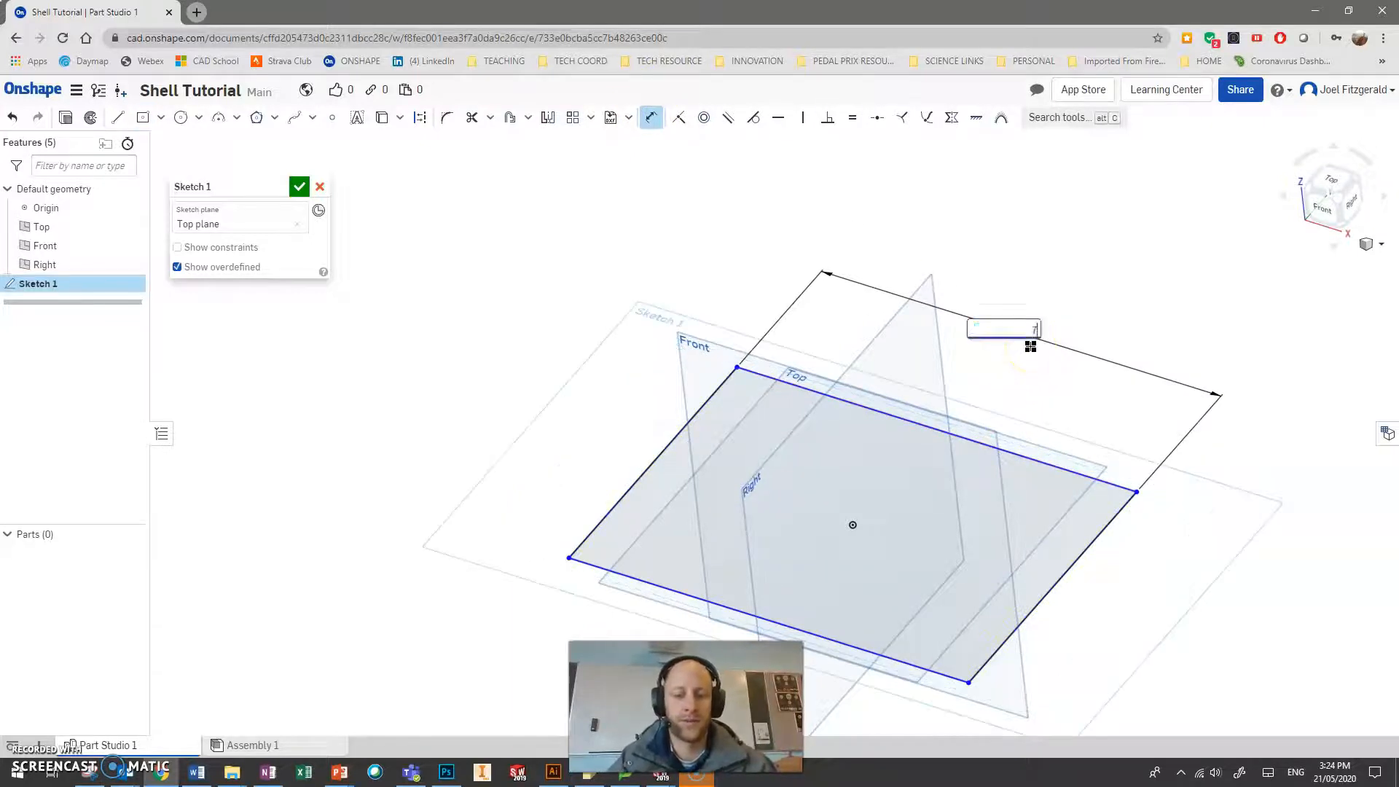
{"action": "type", "text": "75"}
{"action": "key", "text": "Return"}
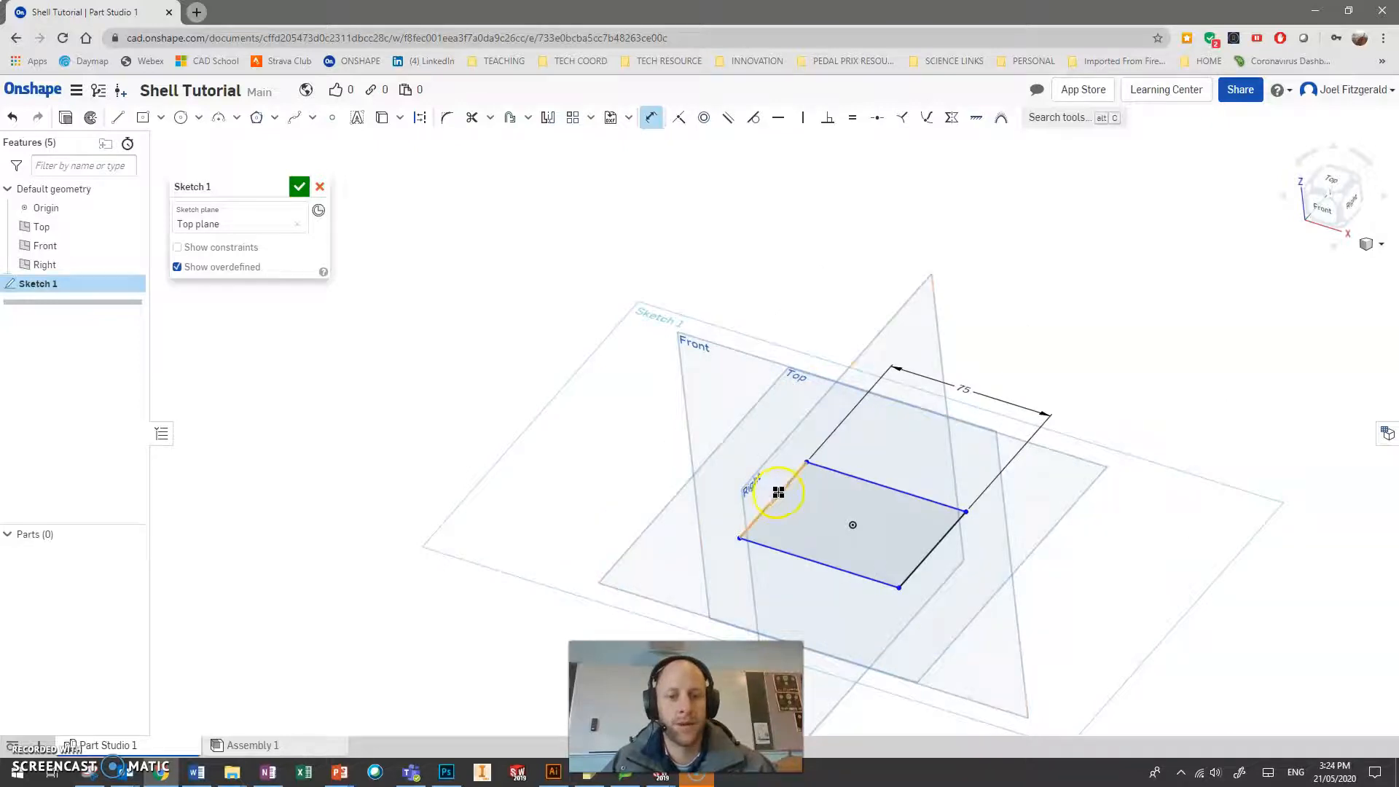
{"action": "left_click", "coordinate": [717, 462]}
{"action": "type", "text": "50"}
{"action": "key", "text": "Return"}
{"action": "scroll", "coordinate": [968, 556], "scroll_direction": "up", "scroll_amount": 4}
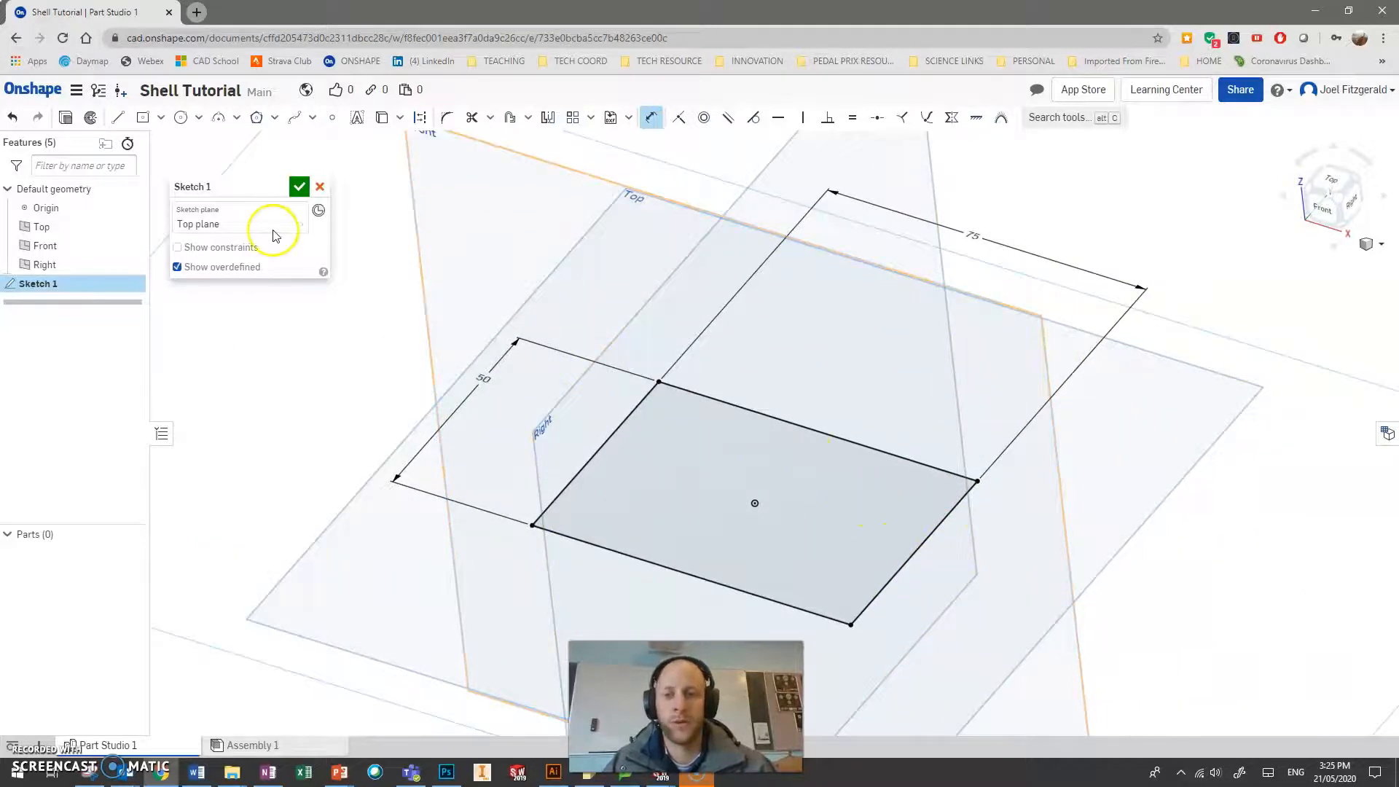
{"action": "left_click", "coordinate": [298, 187]}
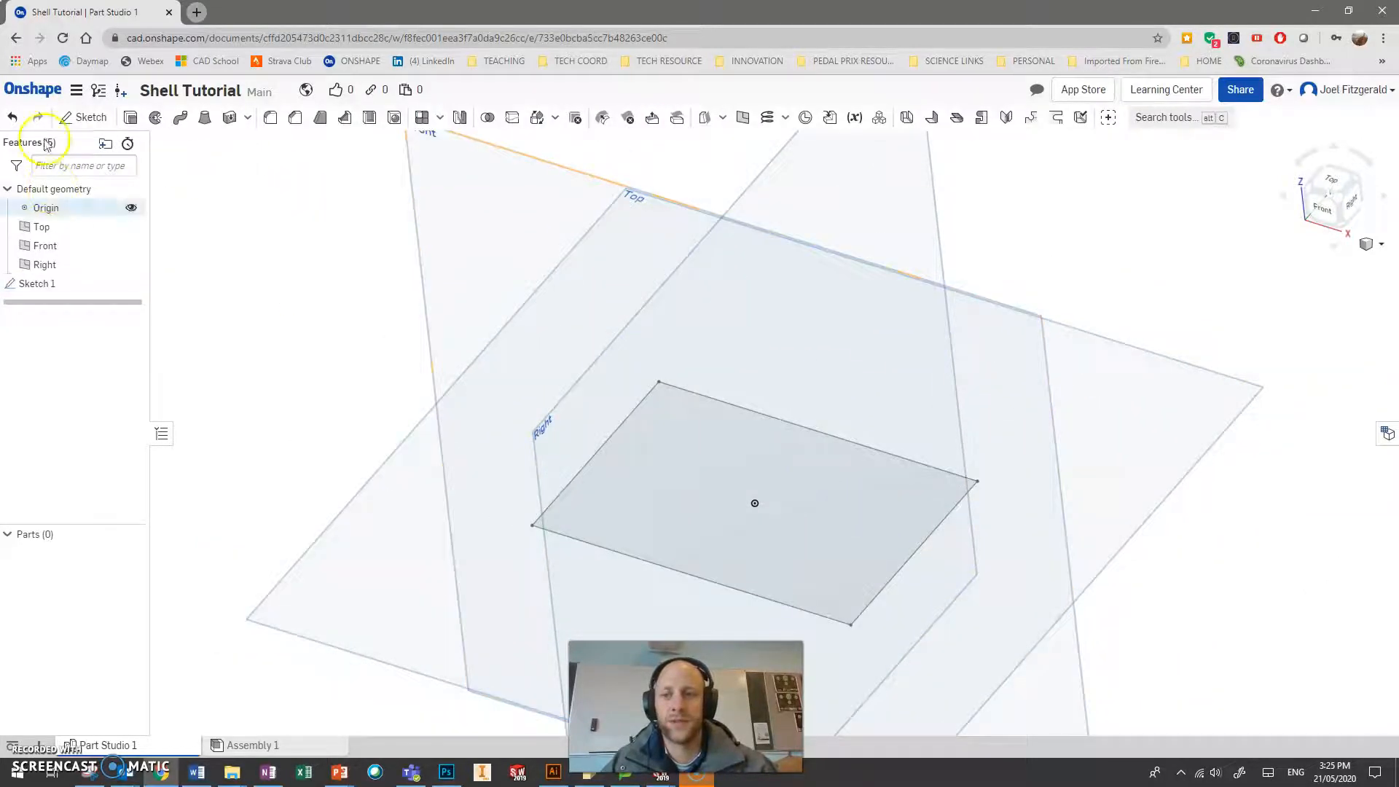
Extrude the 75 by 50 mm rectangle to a depth of 30 mm as a new solid.
{"action": "left_click", "coordinate": [51, 282]}
{"action": "left_click", "coordinate": [132, 119]}
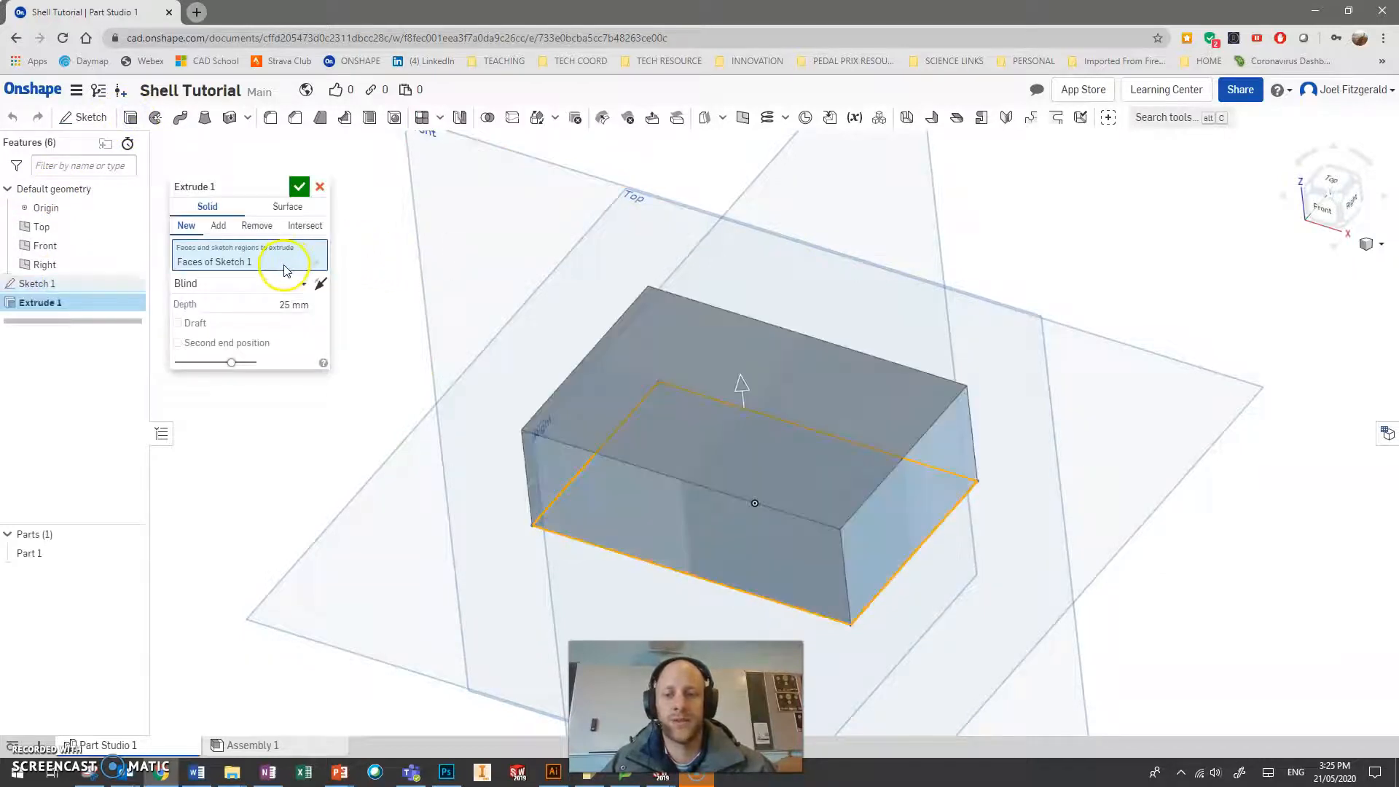
{"action": "left_click", "coordinate": [287, 304]}
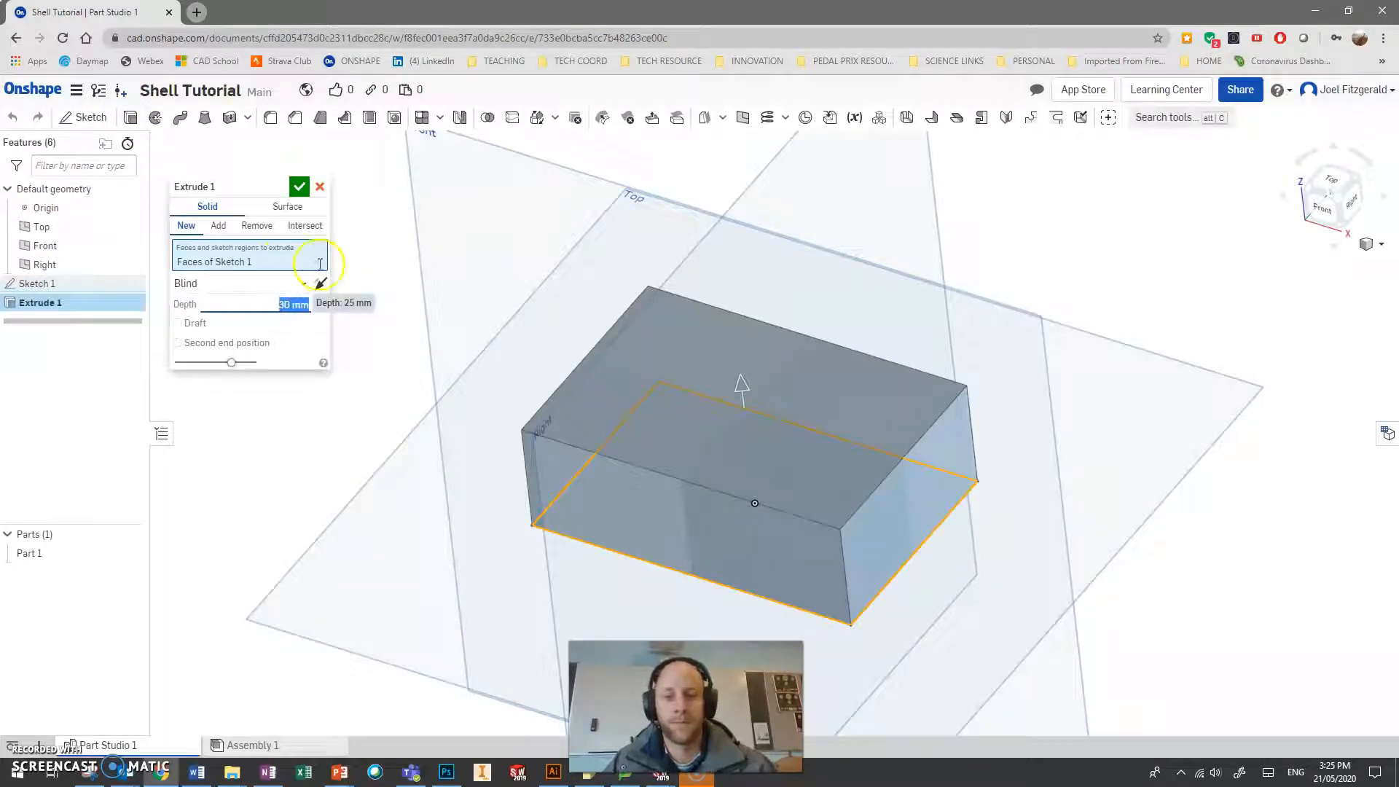
{"action": "left_click", "coordinate": [298, 187]}
{"action": "mouse_move", "coordinate": [783, 331]}
{"action": "right_mouse_down"}
{"action": "mouse_move", "coordinate": [803, 325]}
{"action": "mouse_move", "coordinate": [780, 305]}
{"action": "mouse_move", "coordinate": [810, 332]}
{"action": "right_mouse_up"}
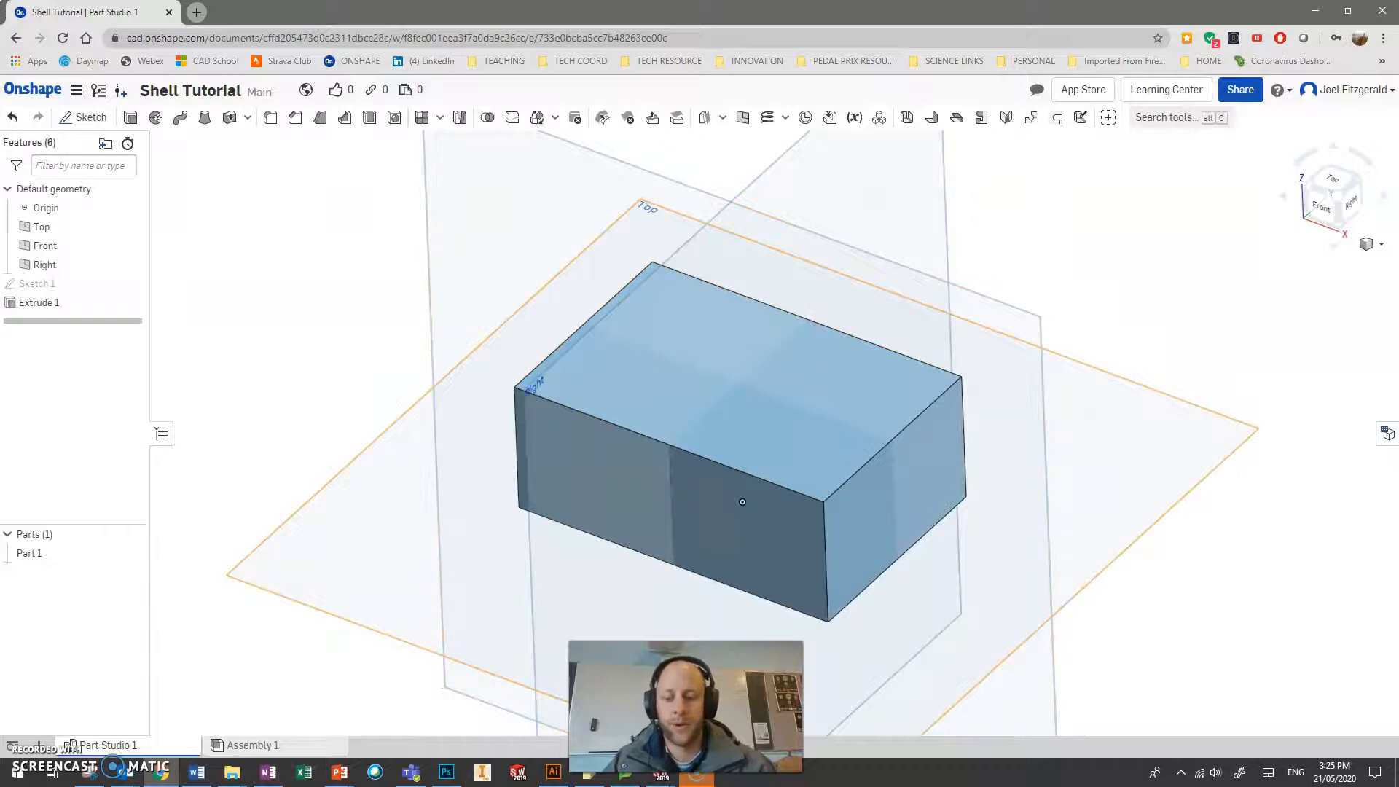
Check the dimensioned reference drawing in the other window, and start a new sketch on the block's top face.
{"action": "key", "text": "alt+Tab"}
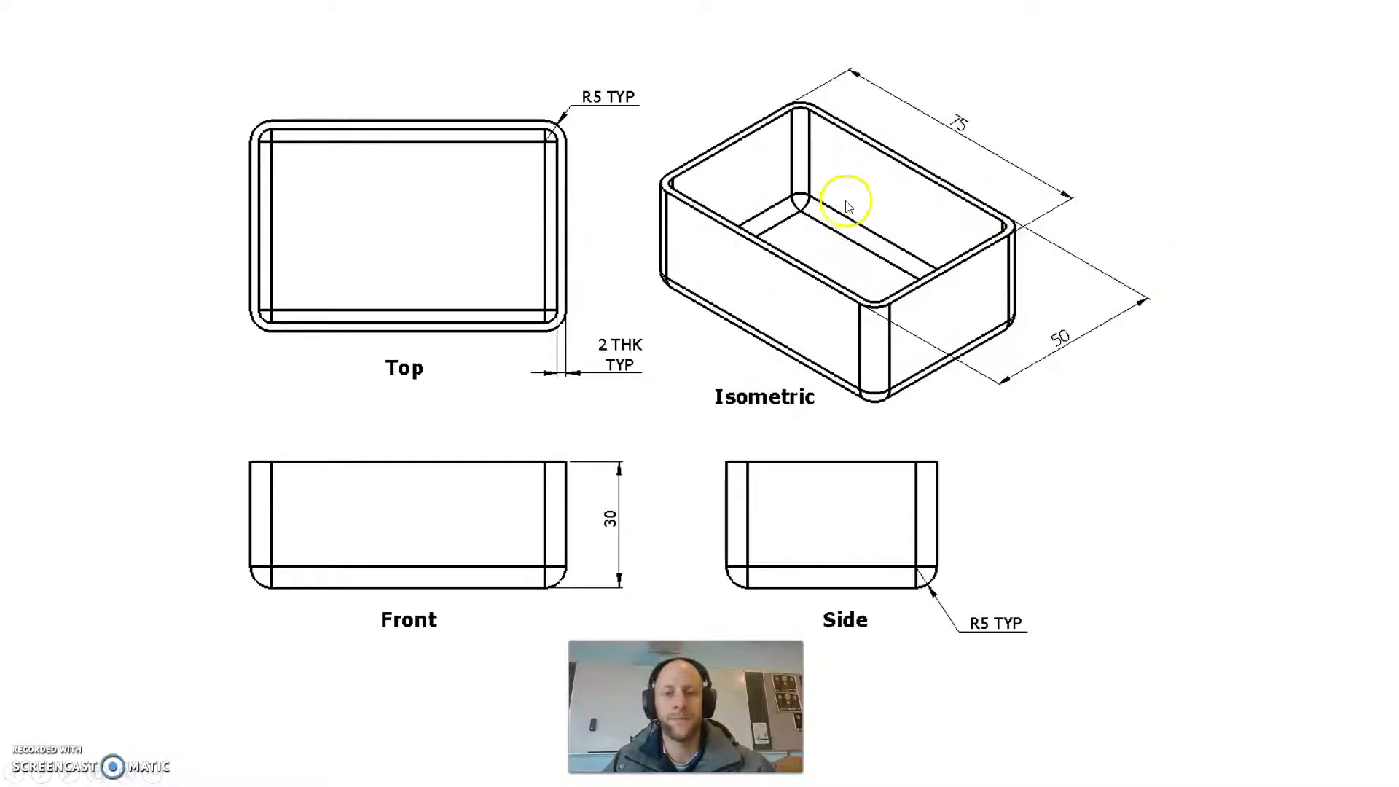
{"action": "key", "text": "alt+Tab"}
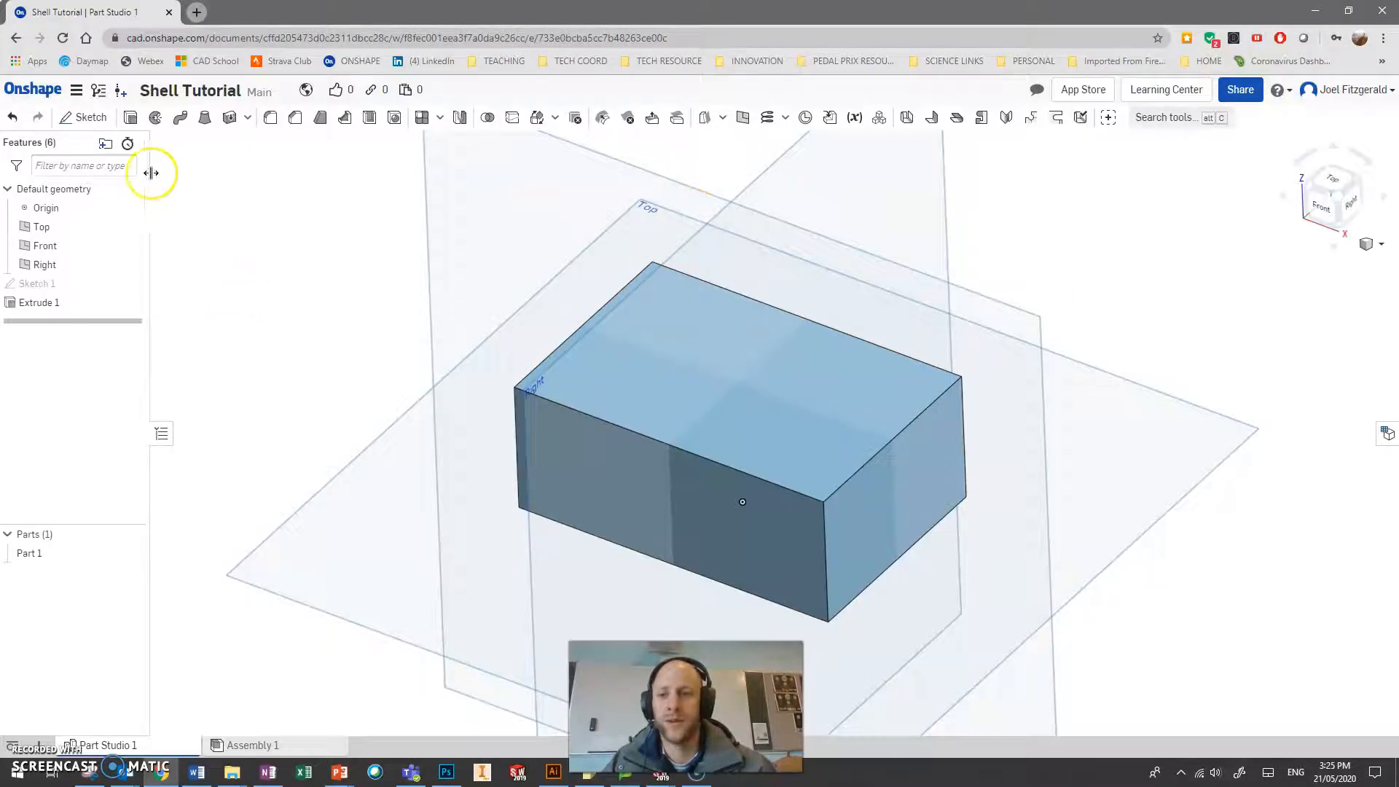
{"action": "left_click", "coordinate": [77, 119]}
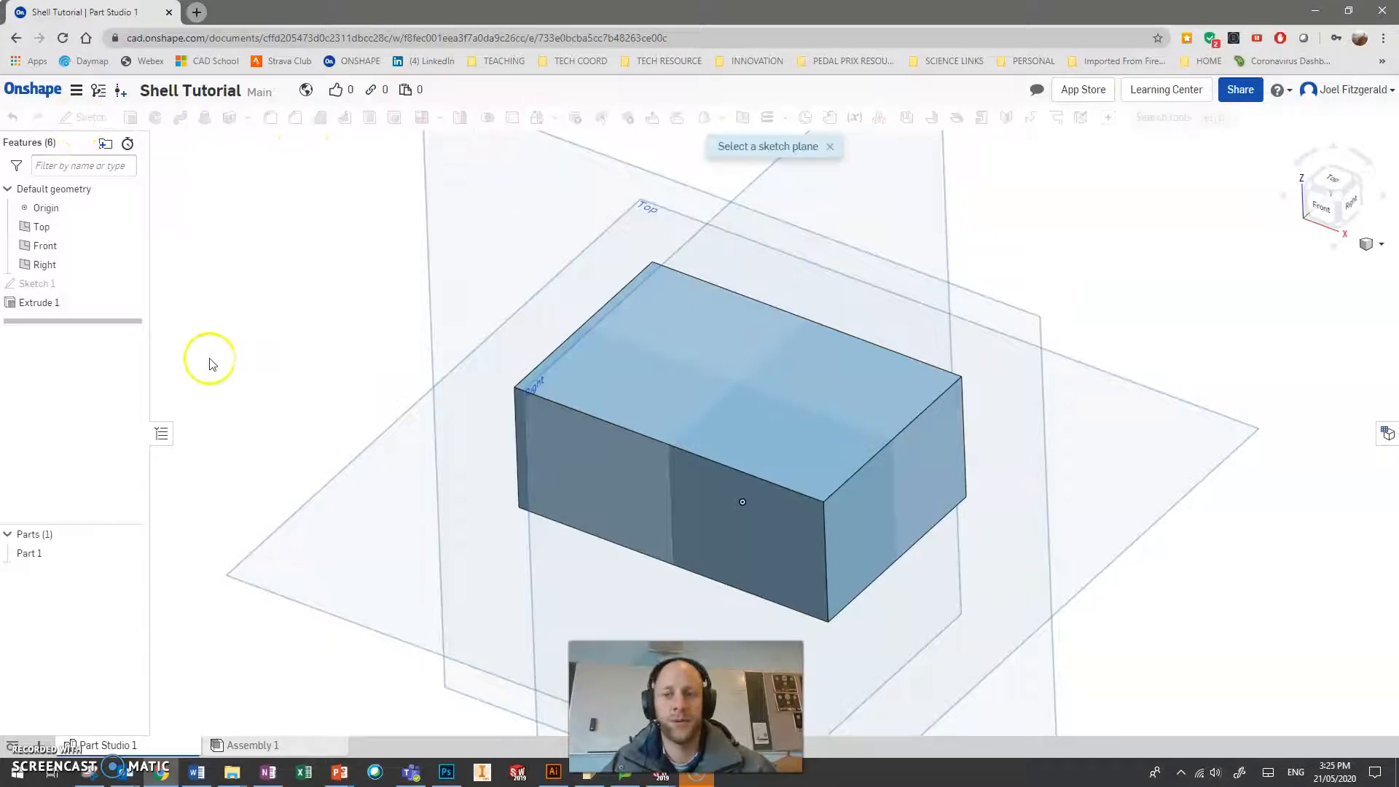
{"action": "left_click", "coordinate": [851, 421]}
{"action": "mouse_move", "coordinate": [633, 313]}
{"action": "right_mouse_down"}
{"action": "mouse_move", "coordinate": [610, 317]}
{"action": "mouse_move", "coordinate": [641, 352]}
{"action": "mouse_move", "coordinate": [600, 354]}
{"action": "mouse_move", "coordinate": [629, 364]}
{"action": "mouse_move", "coordinate": [613, 331]}
{"action": "right_mouse_up"}
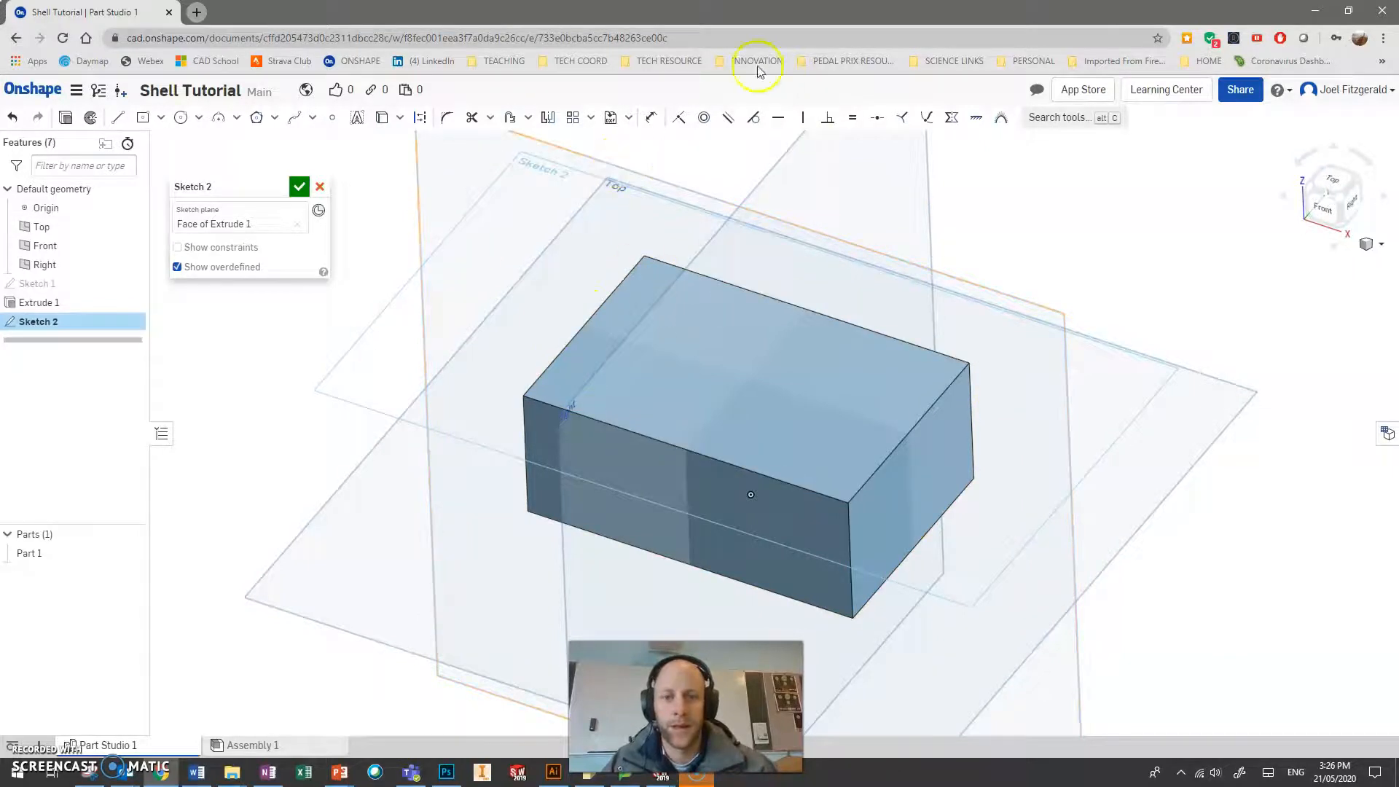
Project the four edges of the block's top face into the sketch with the Use tool.
{"action": "left_click", "coordinate": [399, 119]}
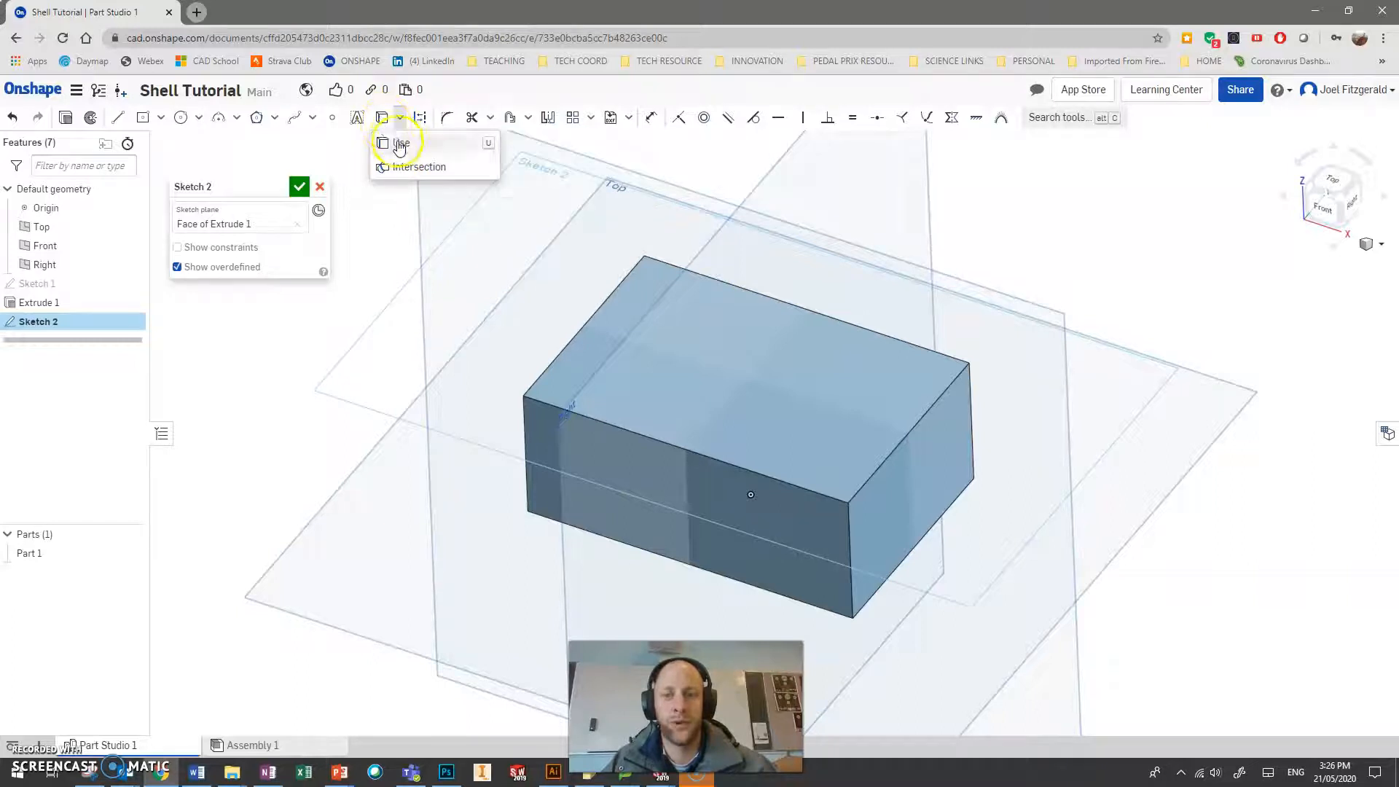
{"action": "left_click", "coordinate": [390, 146]}
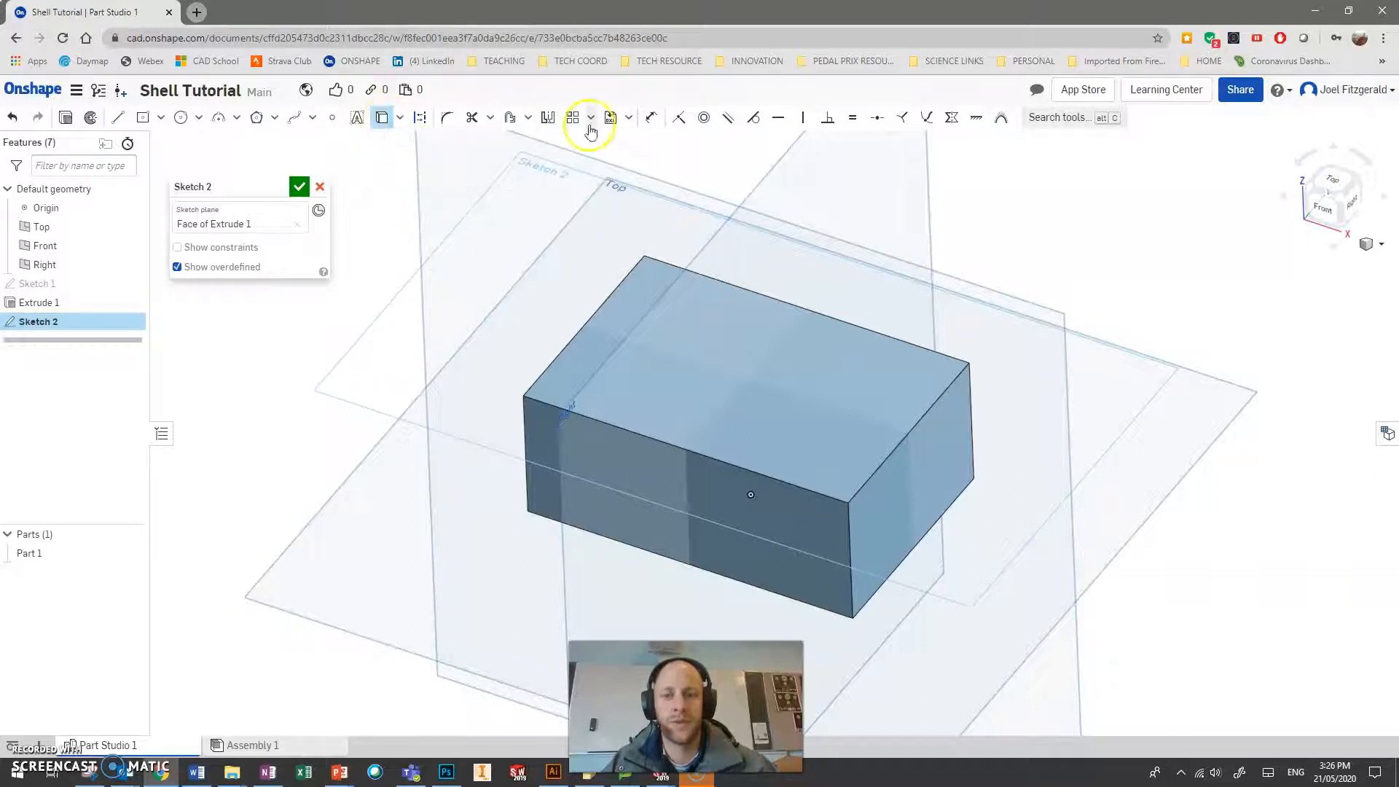
{"action": "left_click", "coordinate": [602, 310]}
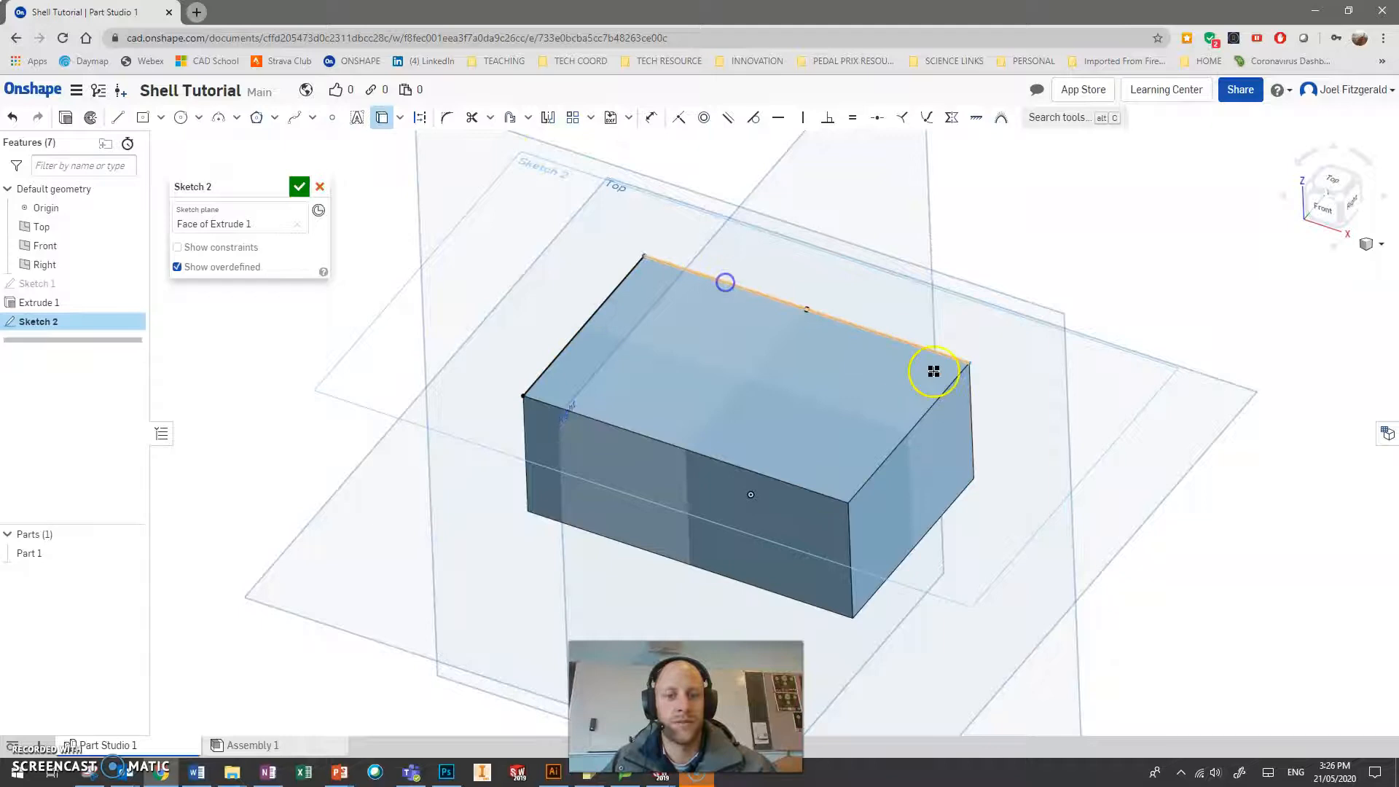
{"action": "left_click", "coordinate": [949, 390]}
{"action": "left_click", "coordinate": [786, 483]}
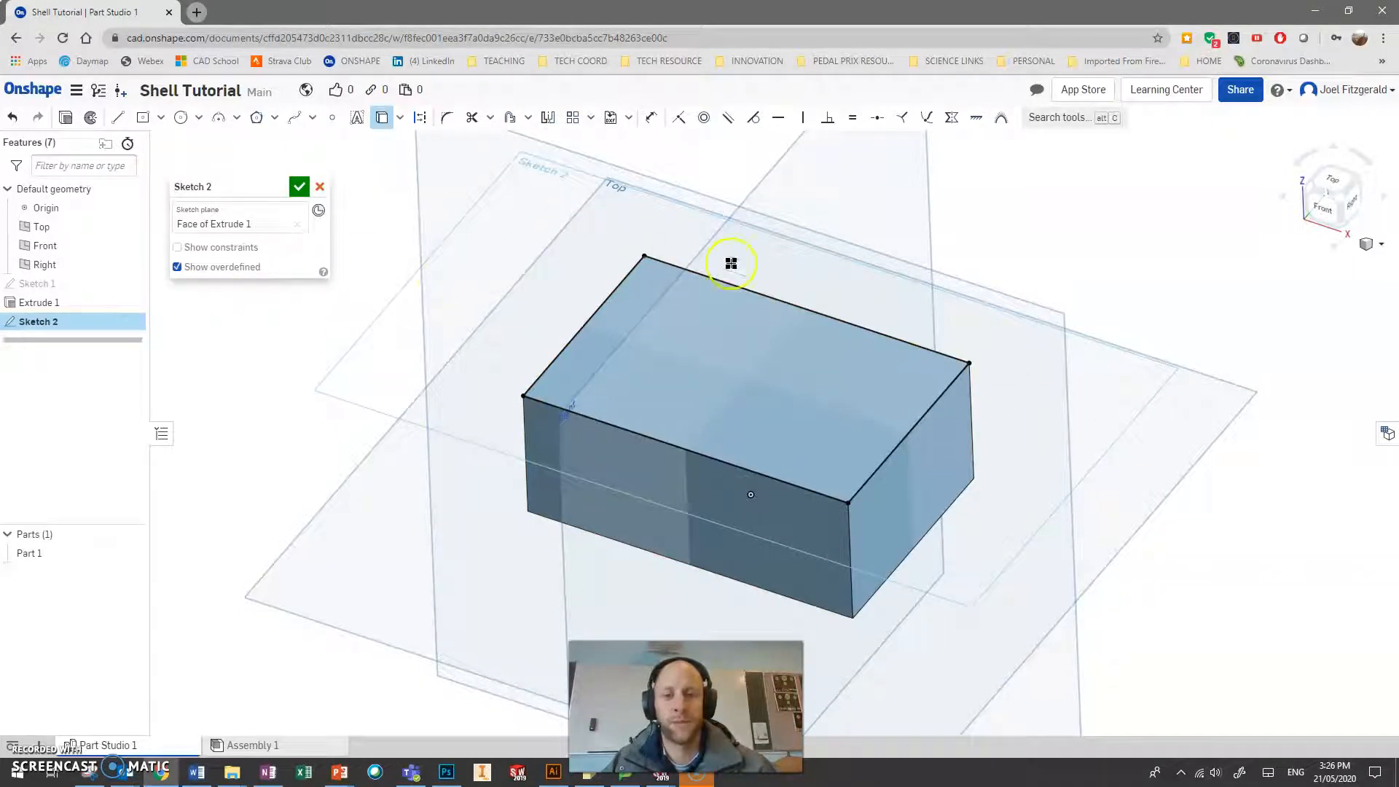
{"action": "key", "text": "Escape"}
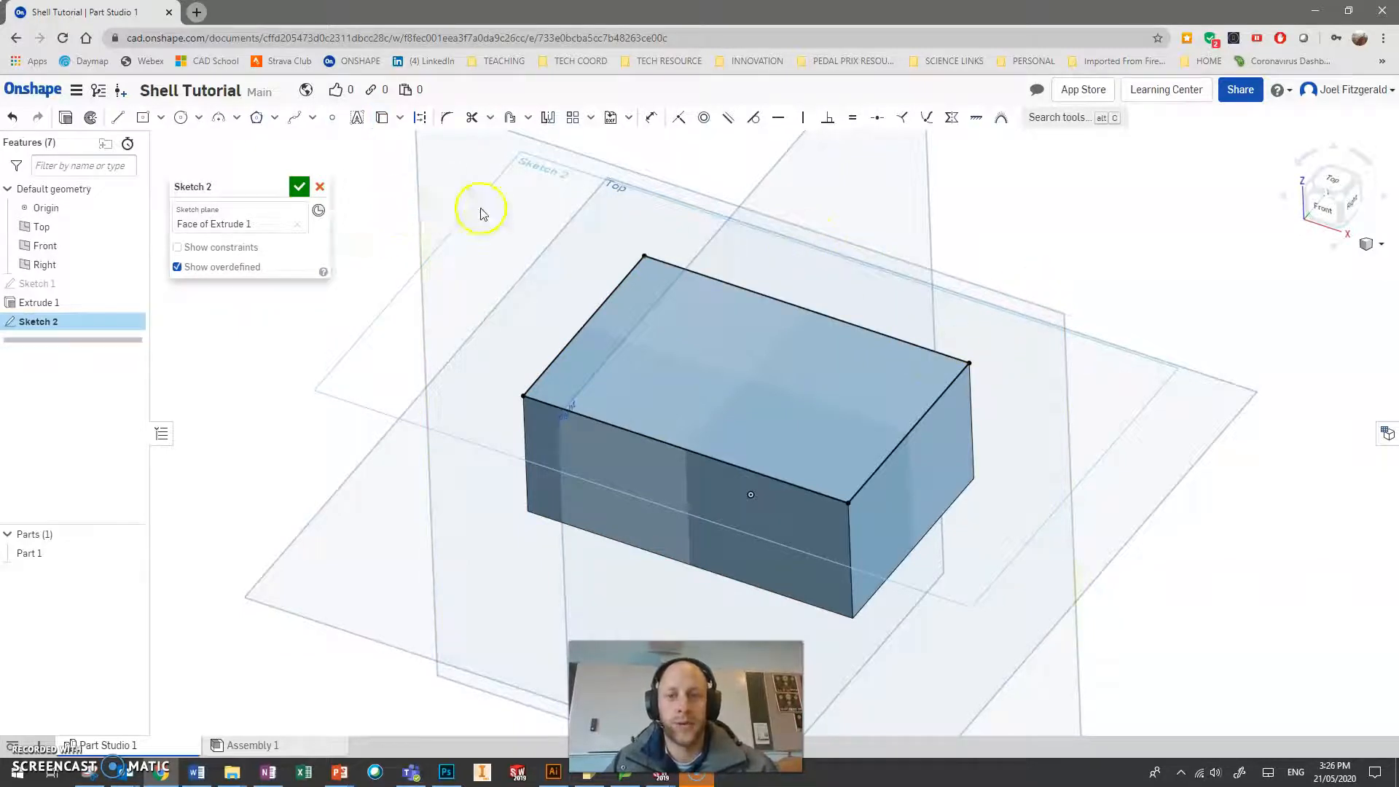
Offset the top face's outline inward by the 2 mm wall thickness.
{"action": "left_click", "coordinate": [509, 119]}
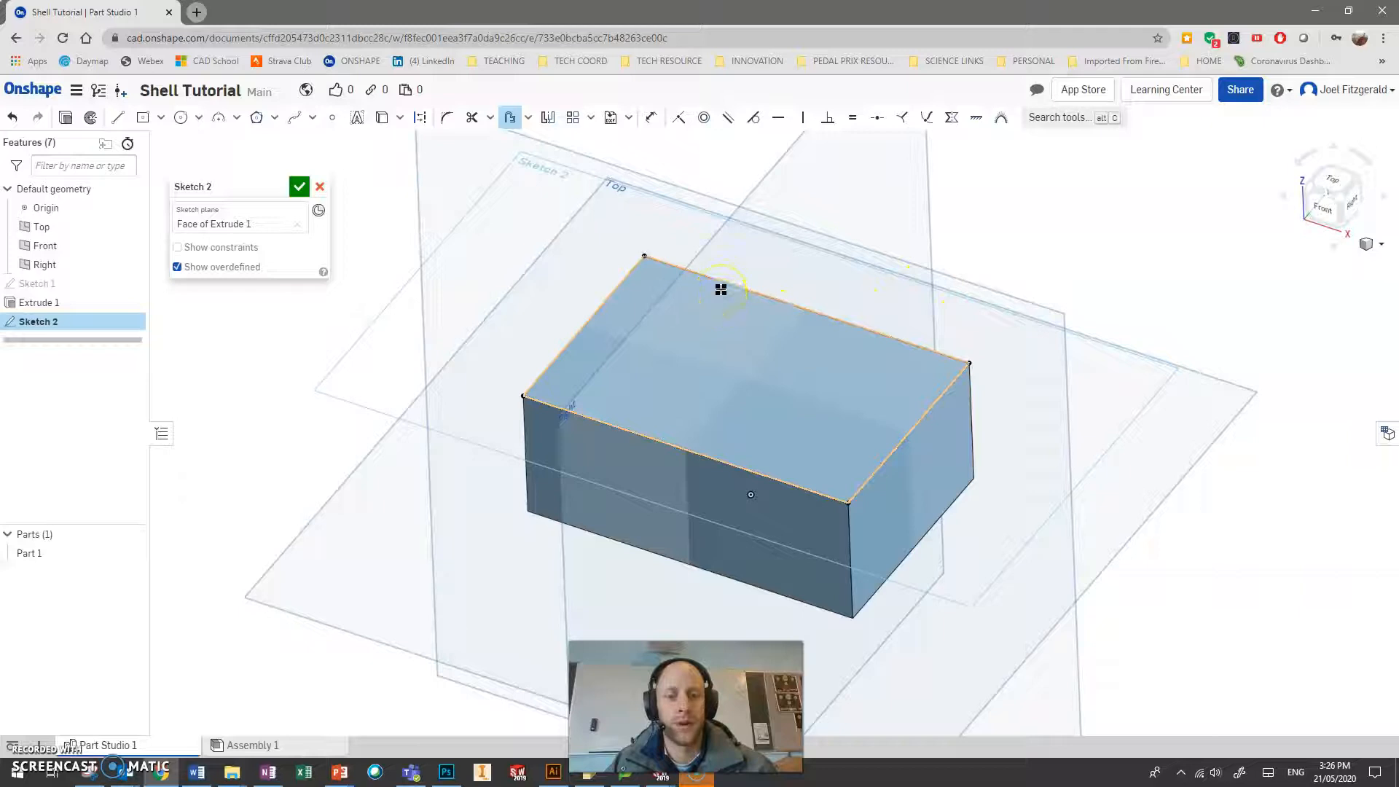
{"action": "left_click", "coordinate": [757, 318]}
{"action": "left_click", "coordinate": [1094, 281]}
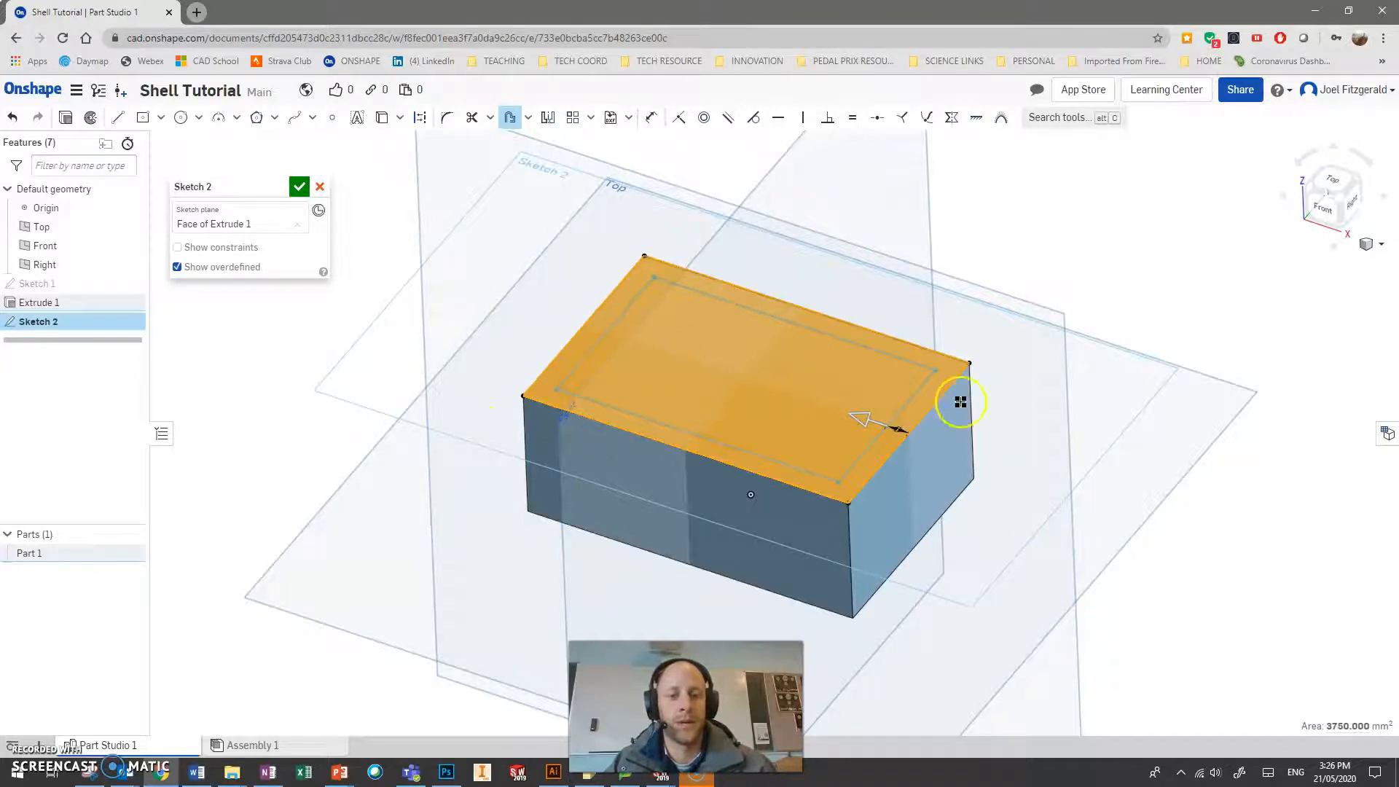
{"action": "left_click", "coordinate": [870, 422]}
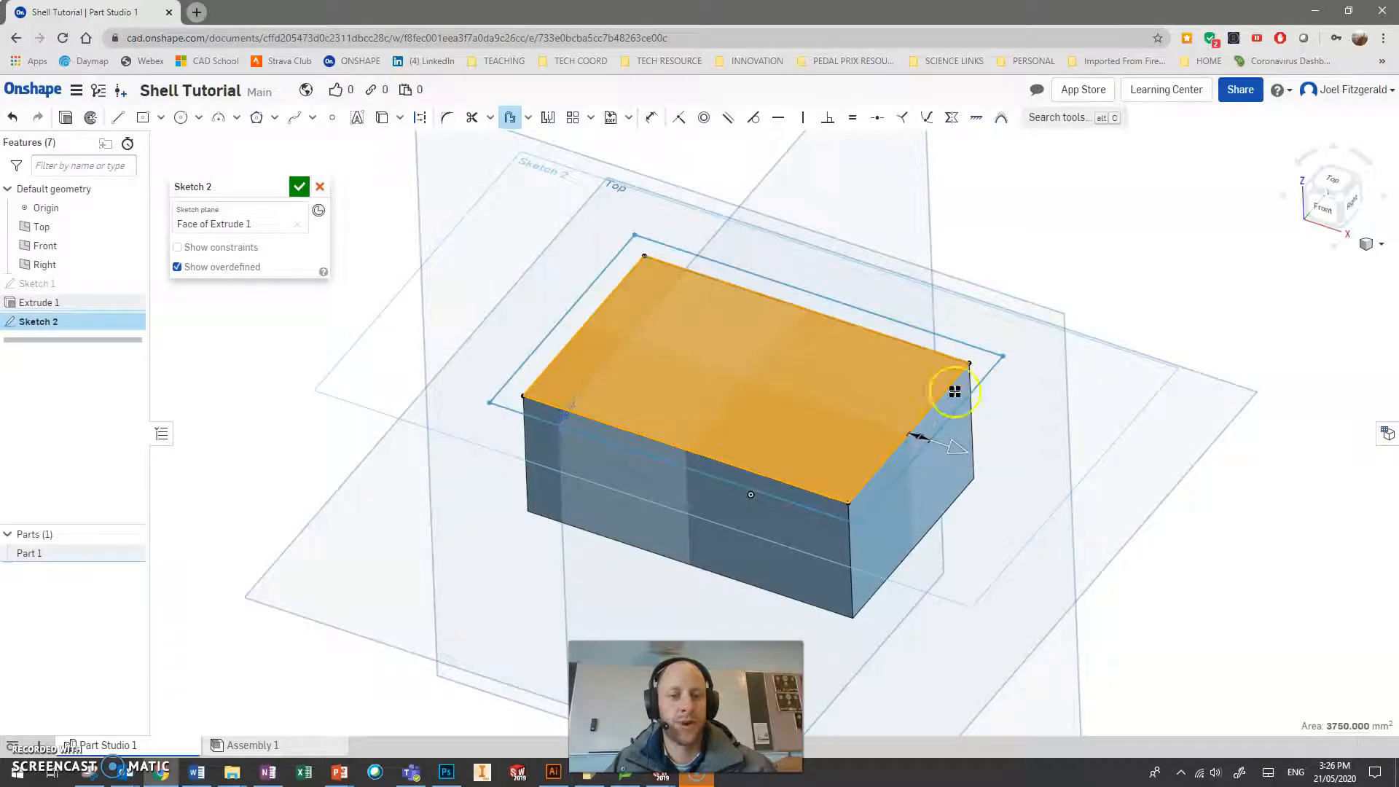
{"action": "left_click", "coordinate": [949, 450]}
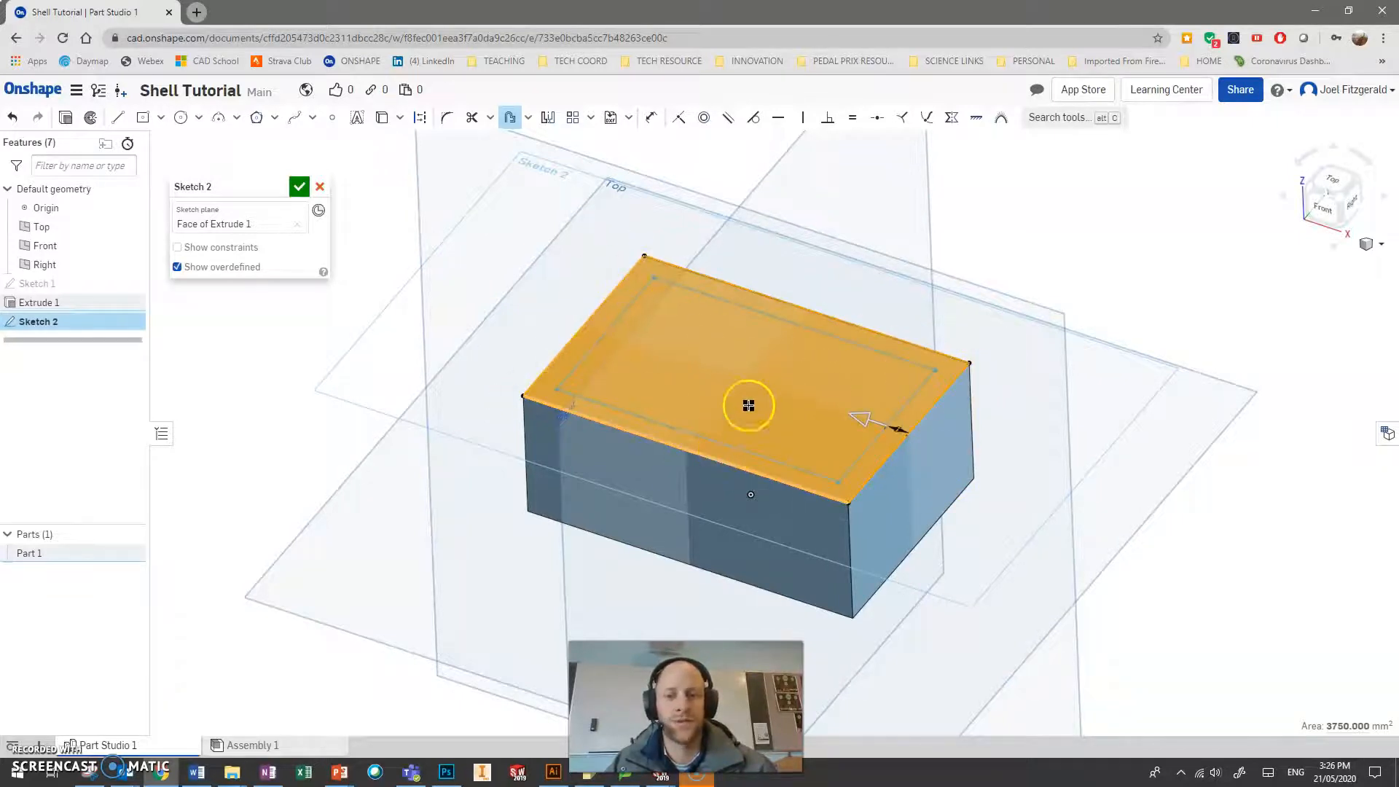
{"action": "left_click", "coordinate": [485, 280]}
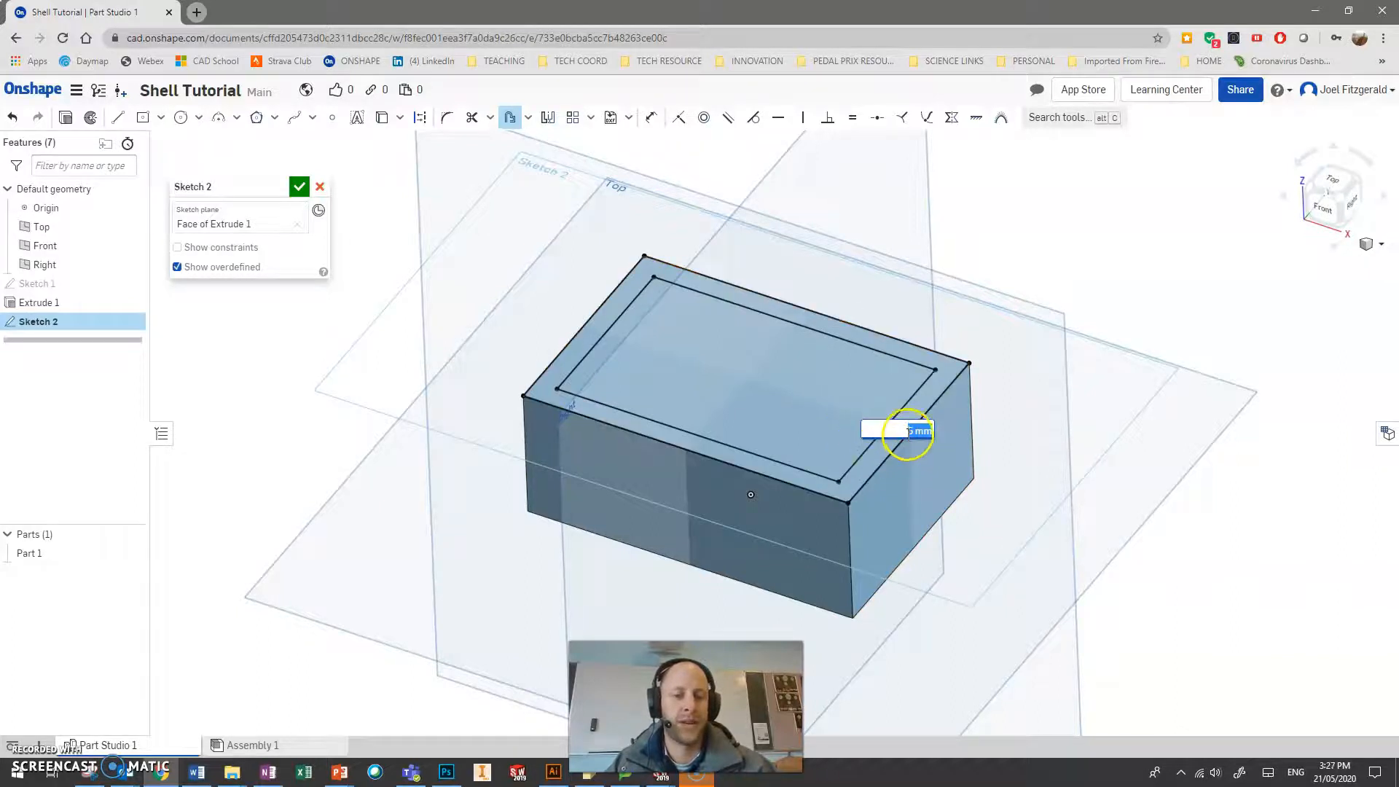
{"action": "key", "text": "Return"}
{"action": "scroll", "coordinate": [1105, 380], "scroll_direction": "up", "scroll_amount": 2}
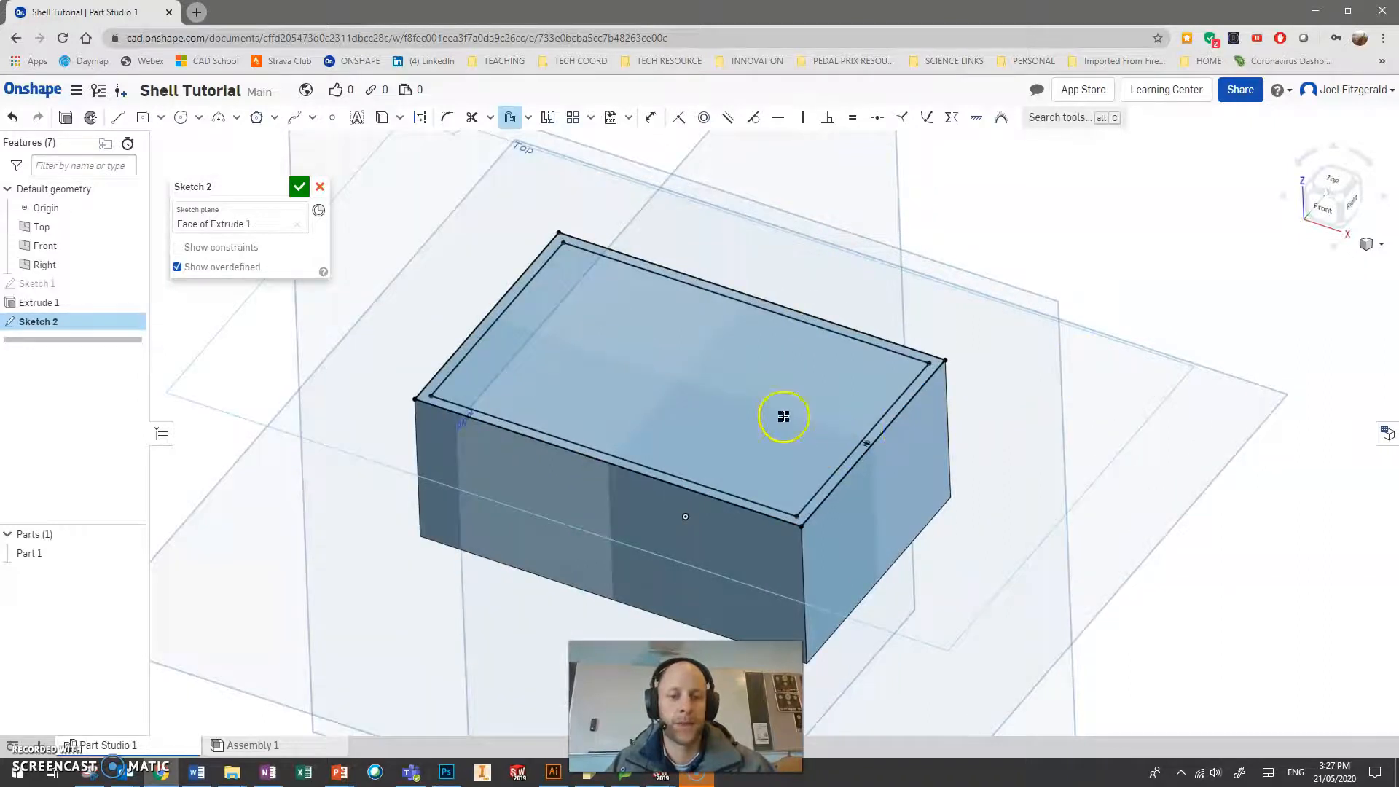
{"action": "mouse_move", "coordinate": [653, 337]}
{"action": "right_mouse_down"}
{"action": "mouse_move", "coordinate": [621, 374]}
{"action": "mouse_move", "coordinate": [631, 412]}
{"action": "mouse_move", "coordinate": [624, 384]}
{"action": "right_mouse_up"}
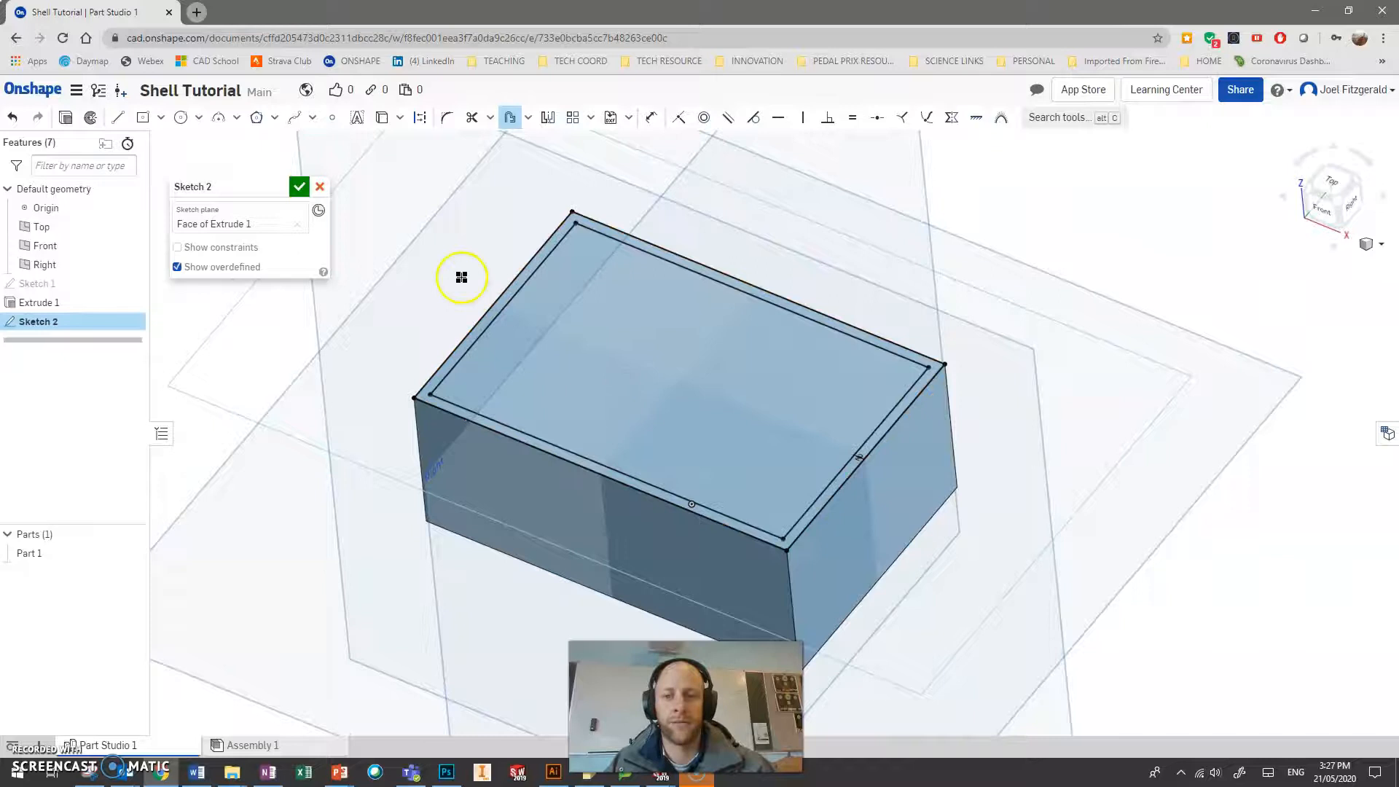
{"action": "key", "text": "Escape"}
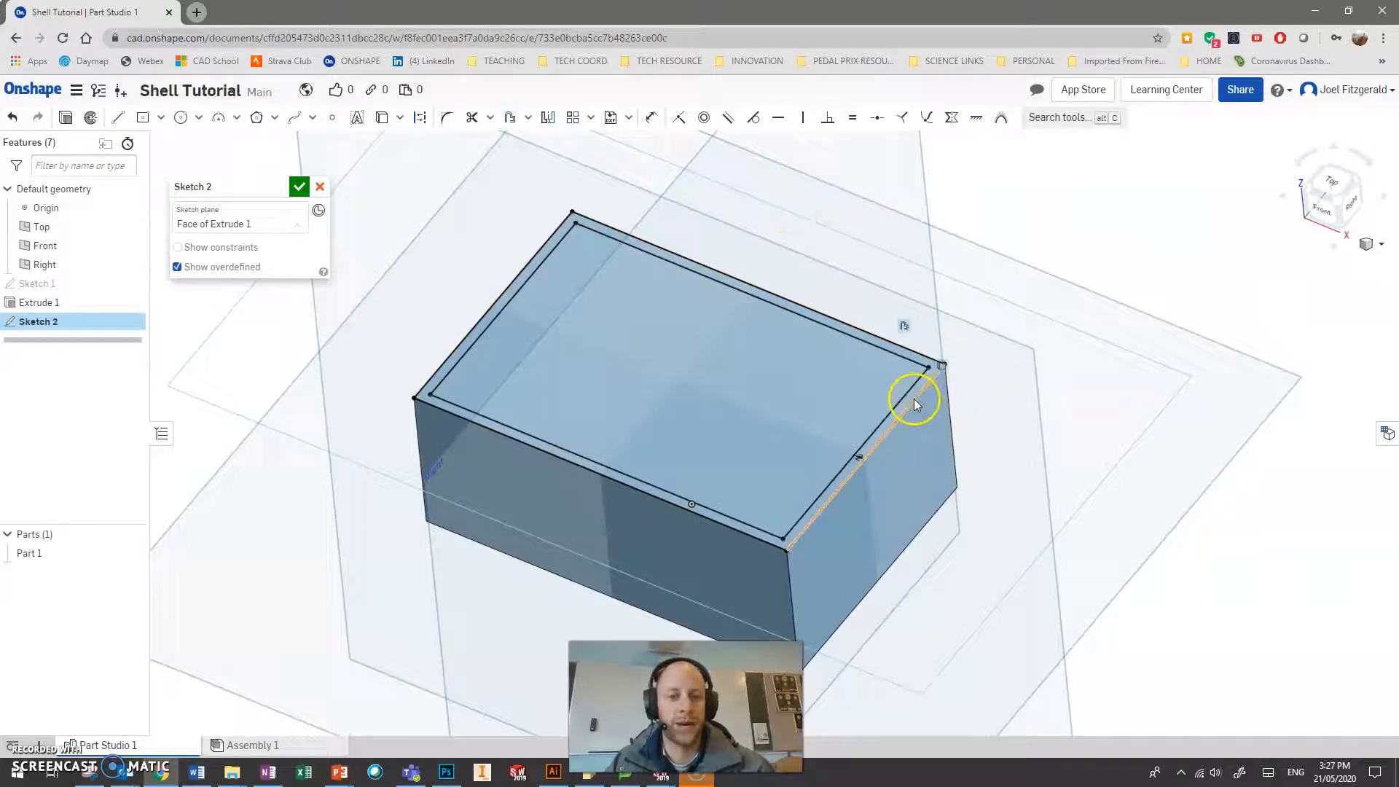
Convert the four outer outline lines to construction geometry and finish the sketch.
{"action": "left_click", "coordinate": [915, 400]}
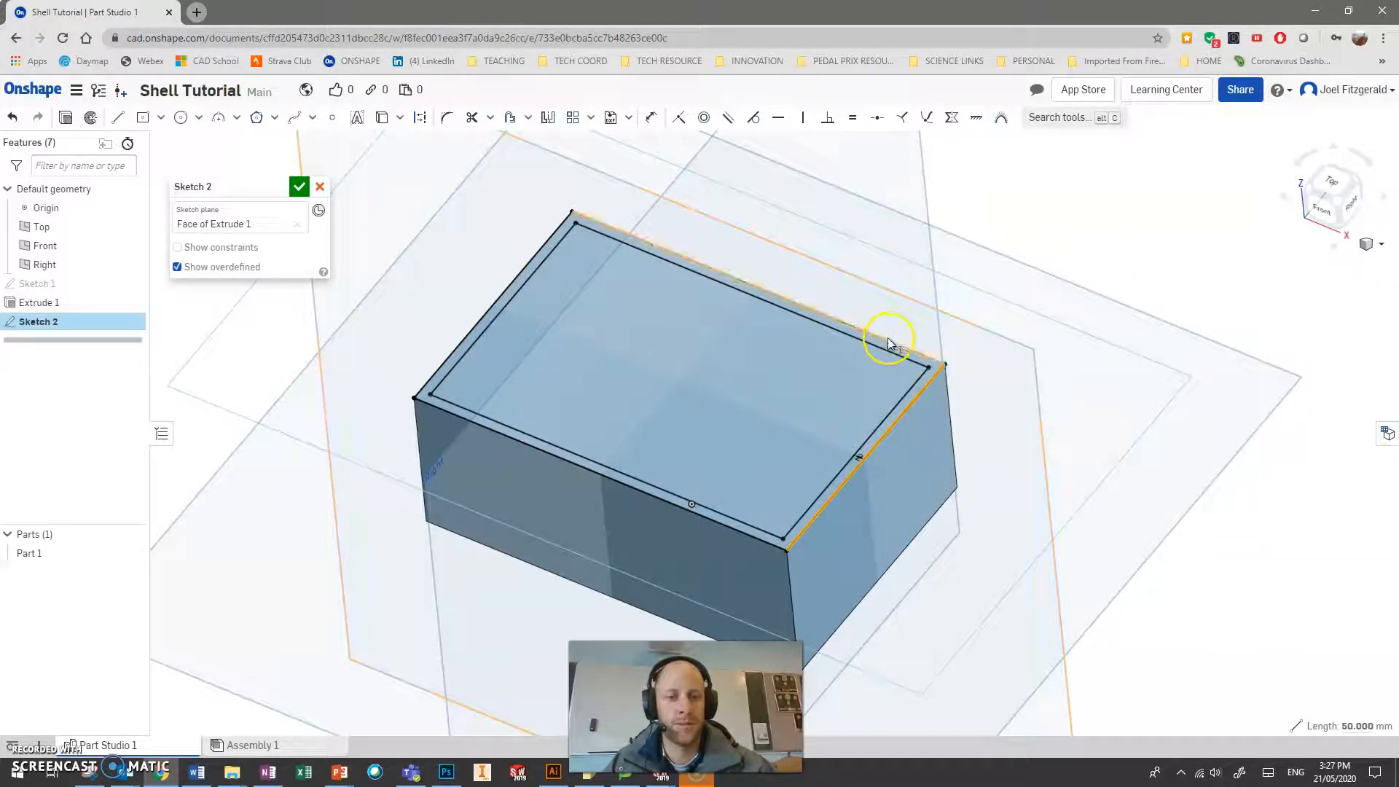
{"action": "left_click", "coordinate": [807, 309]}
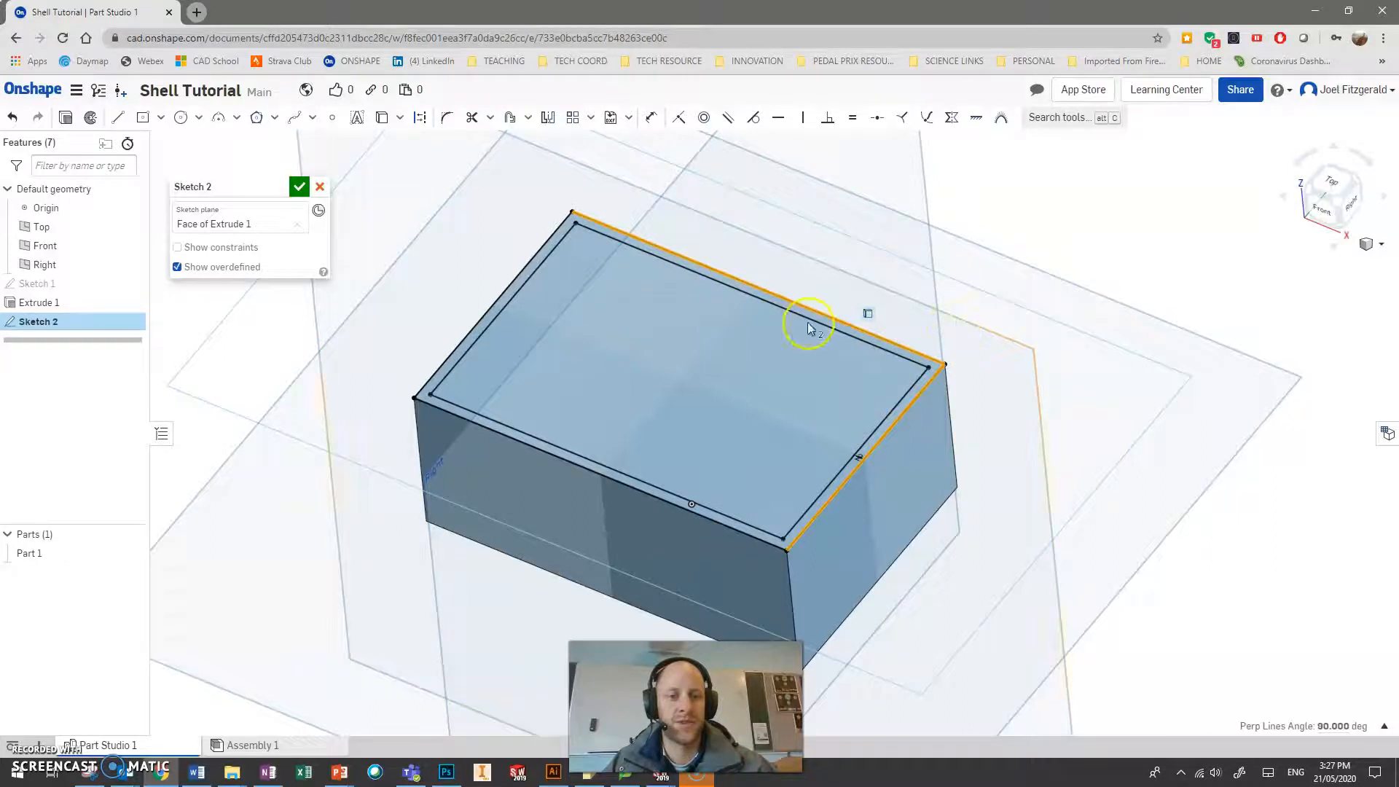
{"action": "left_click", "coordinate": [531, 266]}
{"action": "left_click", "coordinate": [518, 438]}
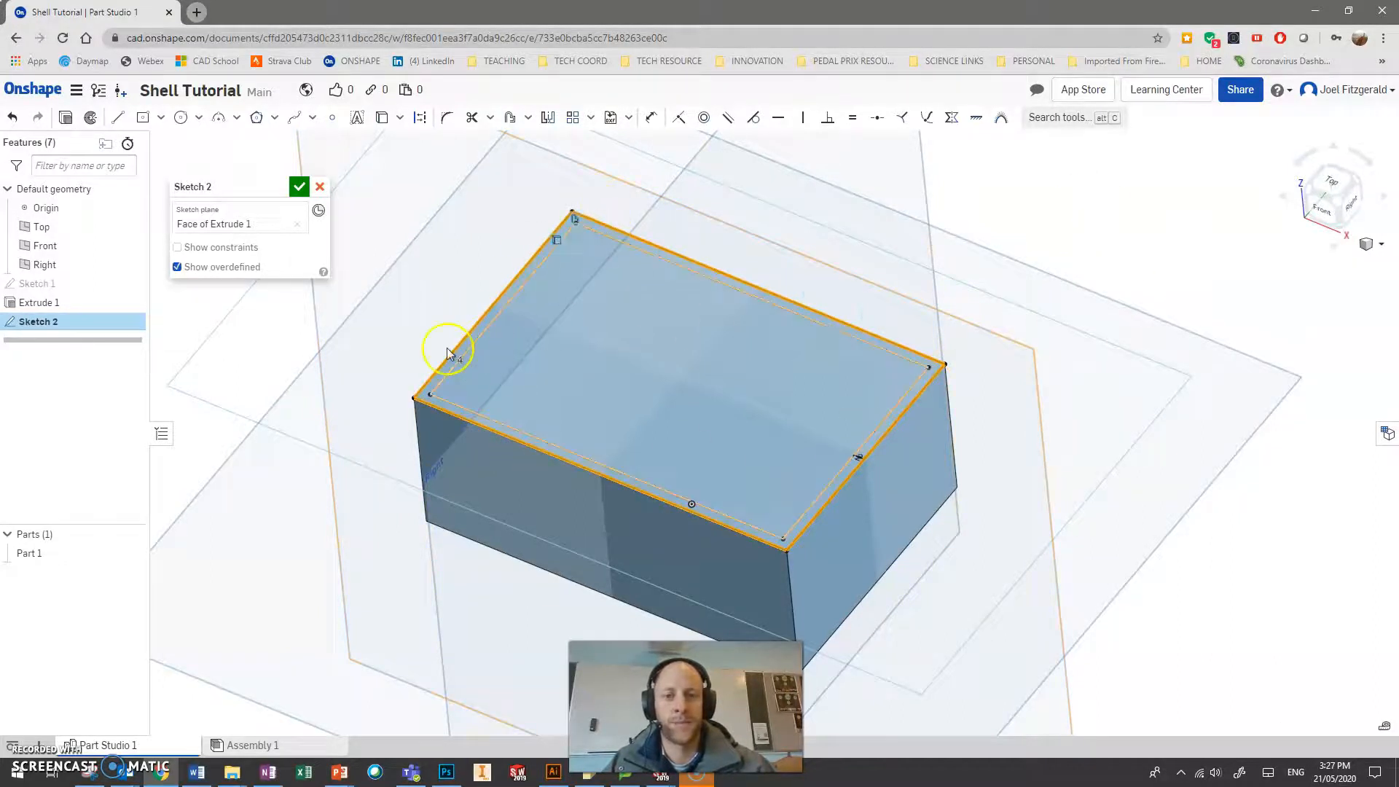
{"action": "left_click", "coordinate": [419, 122]}
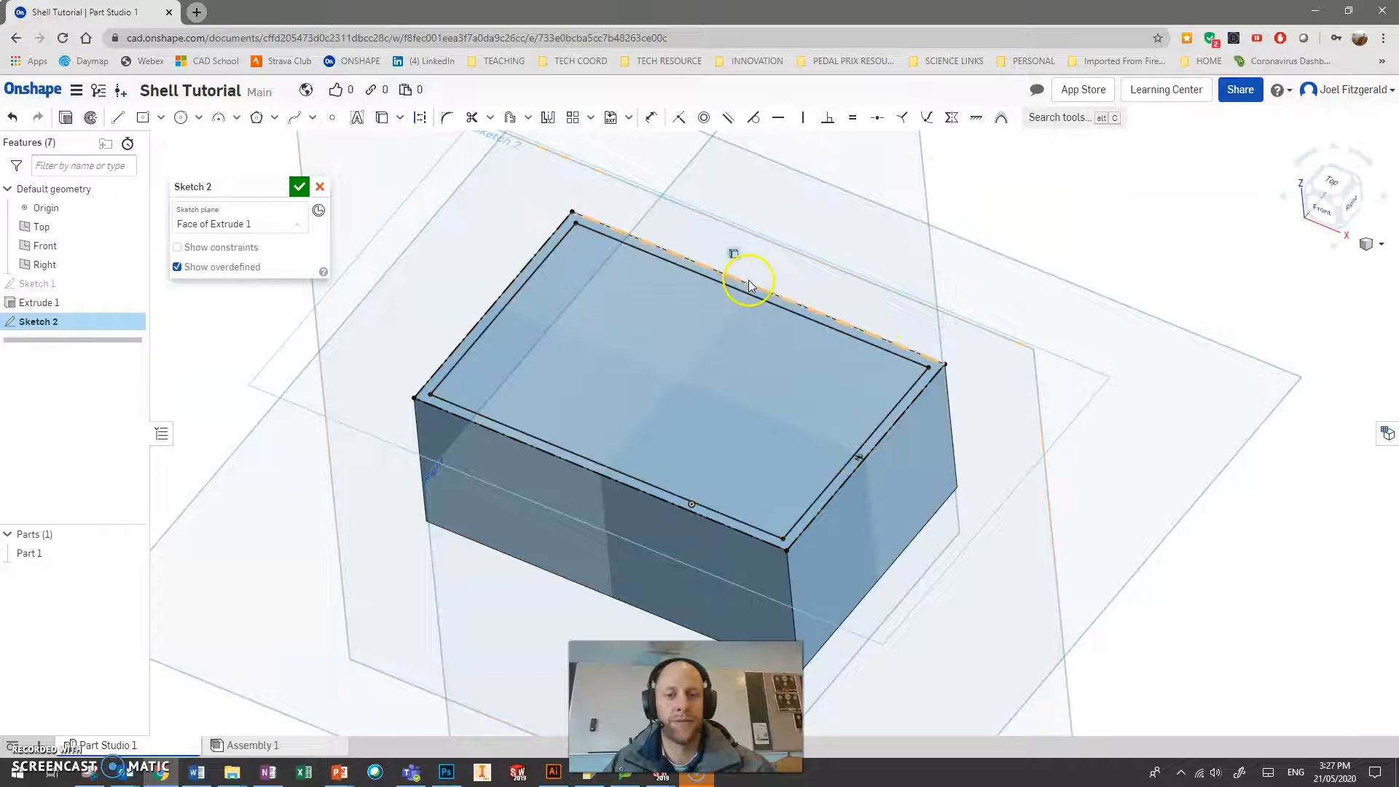
{"action": "right_click_drag", "start_coordinate": [553, 452], "coordinate": [582, 437]}
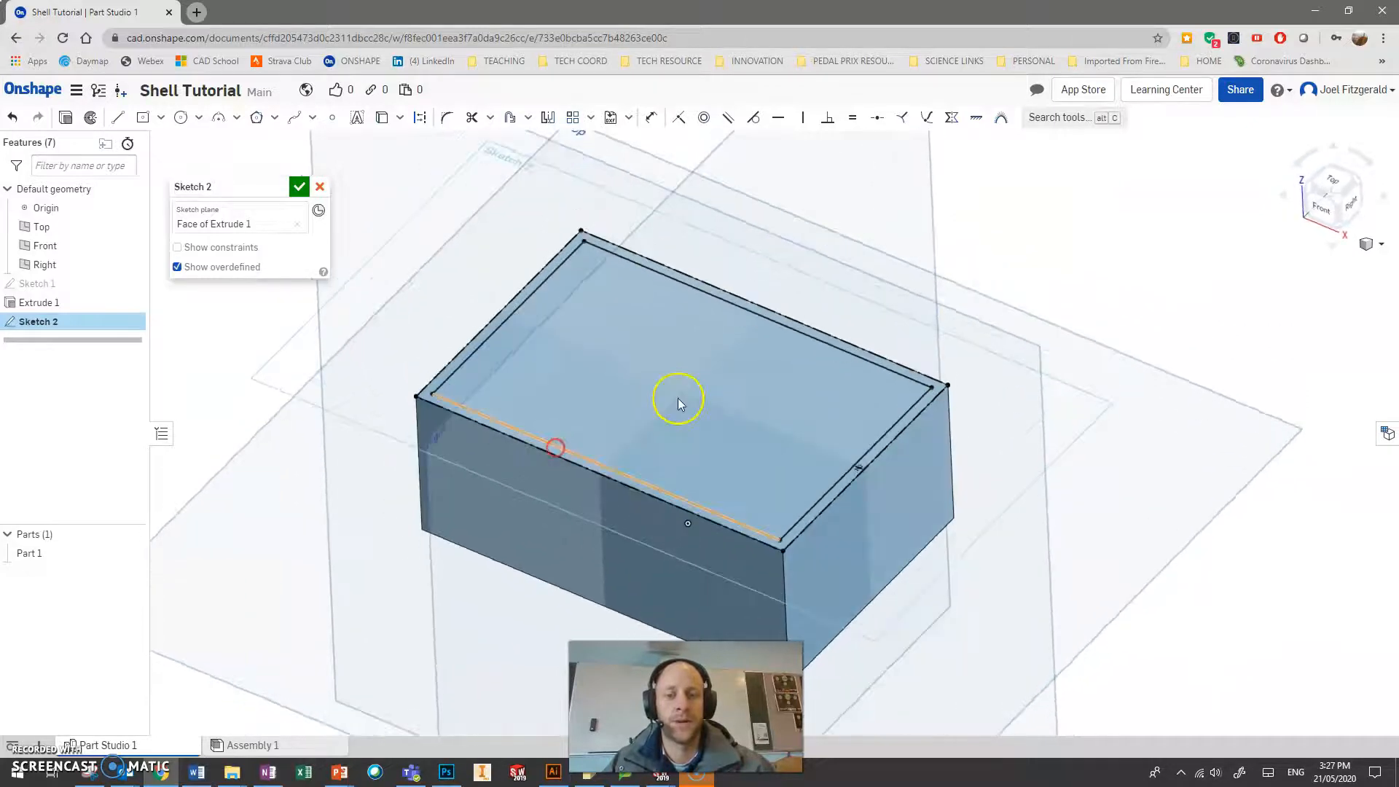
{"action": "left_click", "coordinate": [297, 187]}
Set up a Remove extrude of the top-face sketch's inner region to cut down into the block.
{"action": "left_click", "coordinate": [43, 323]}
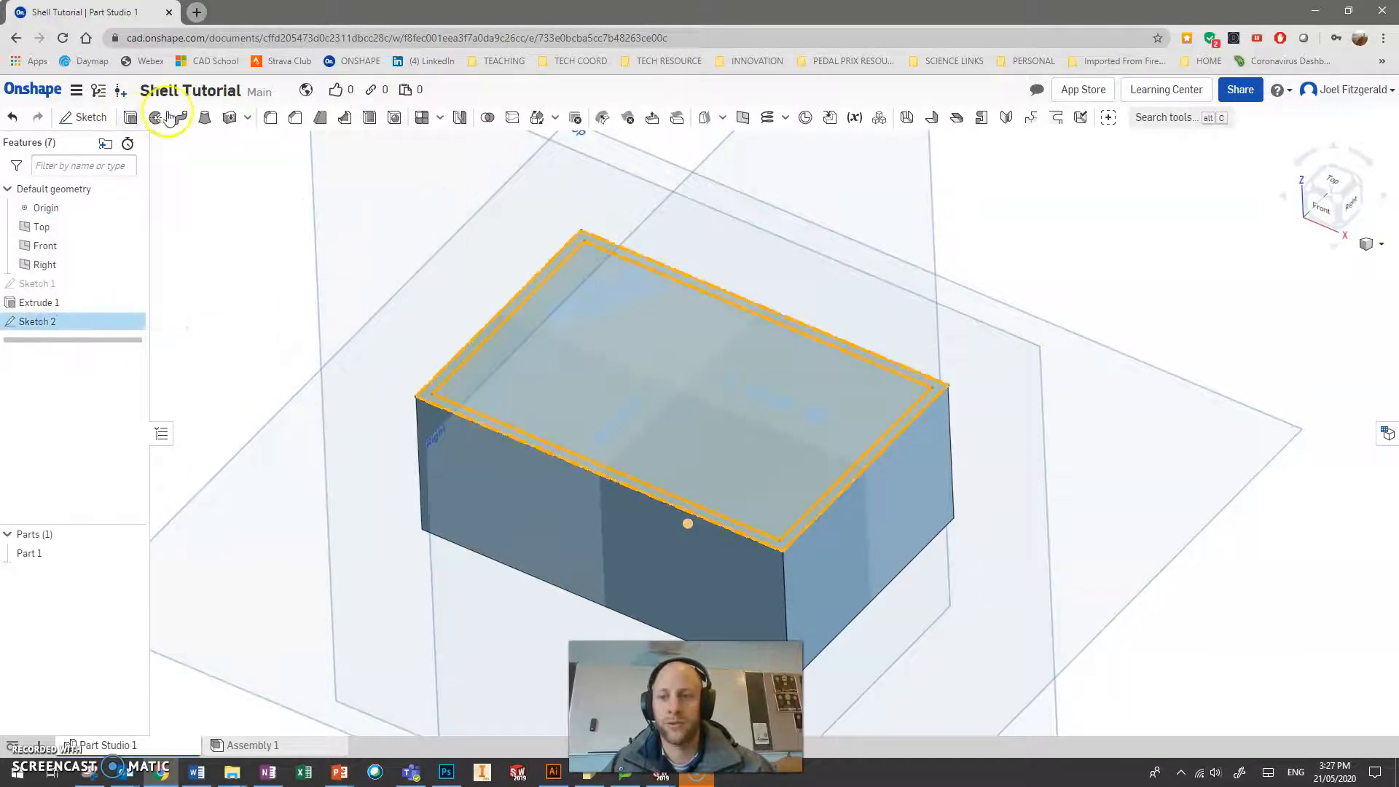
{"action": "left_click", "coordinate": [130, 118]}
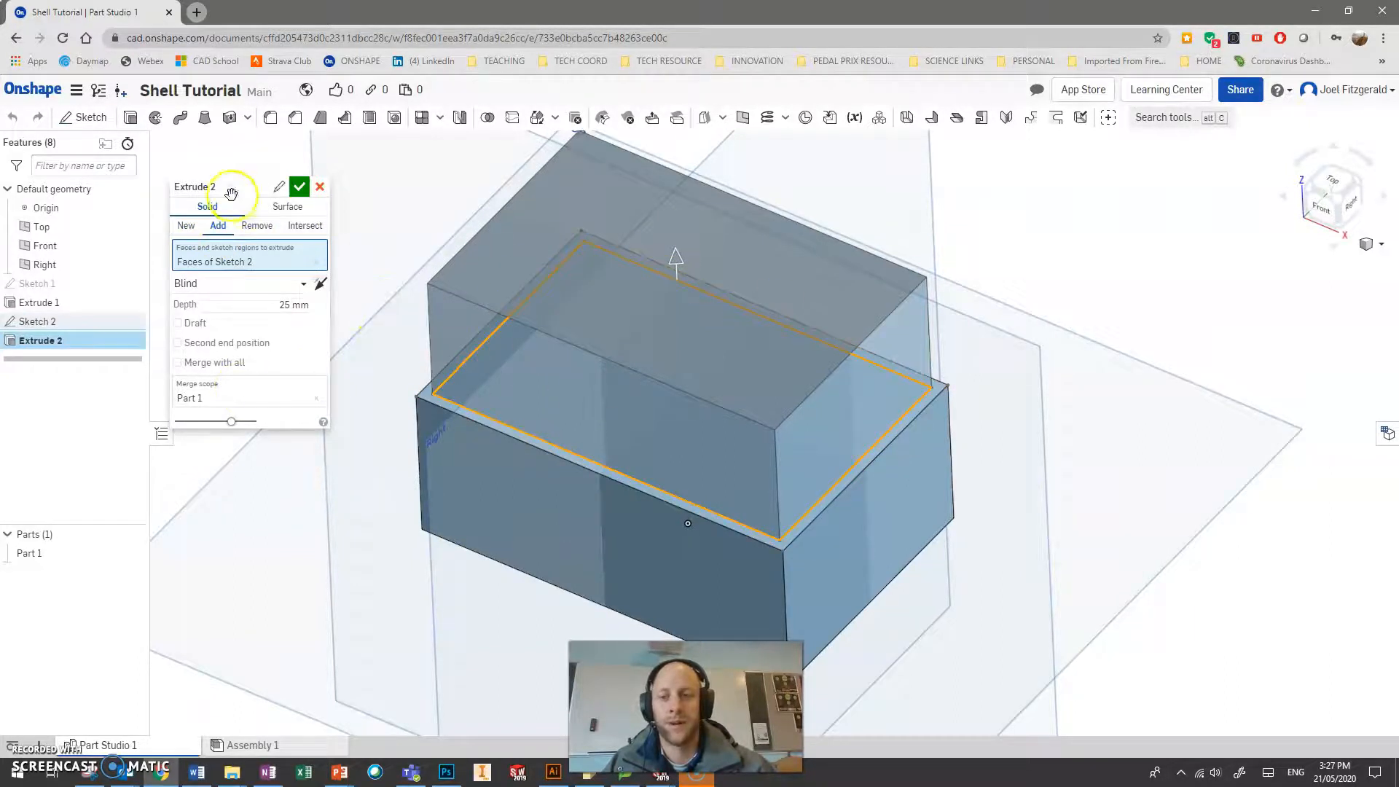
{"action": "left_click_drag", "start_coordinate": [231, 193], "coordinate": [237, 172]}
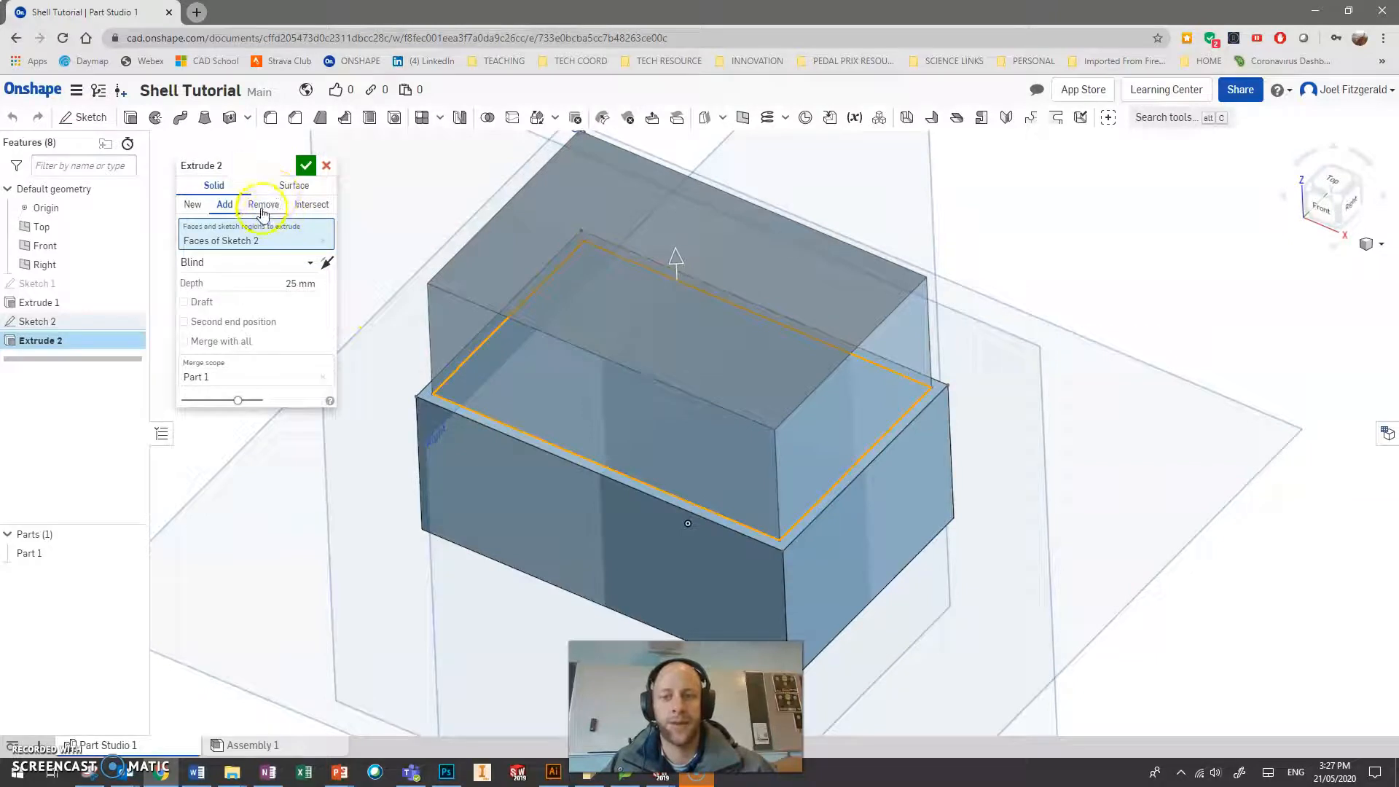
{"action": "left_click", "coordinate": [263, 207]}
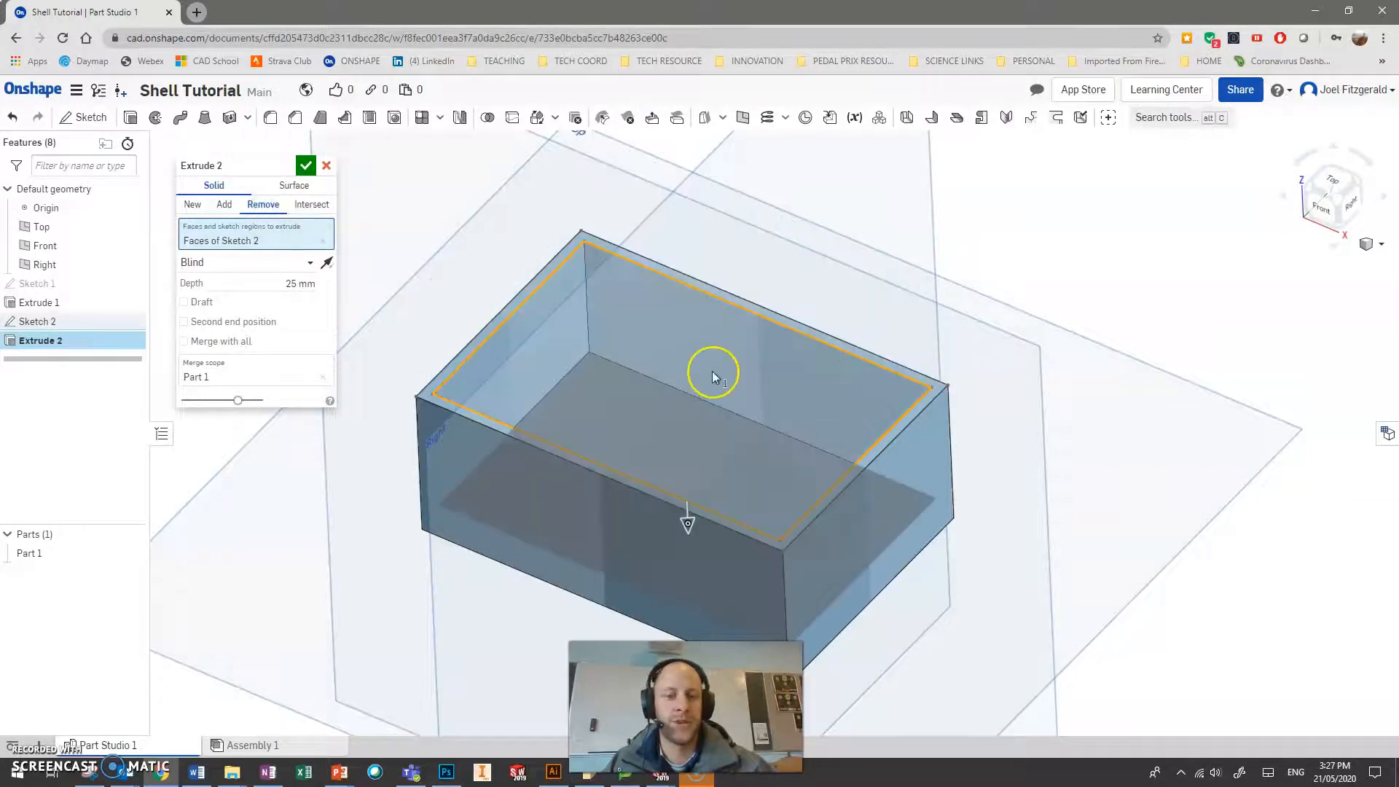
{"action": "left_click", "coordinate": [273, 289]}
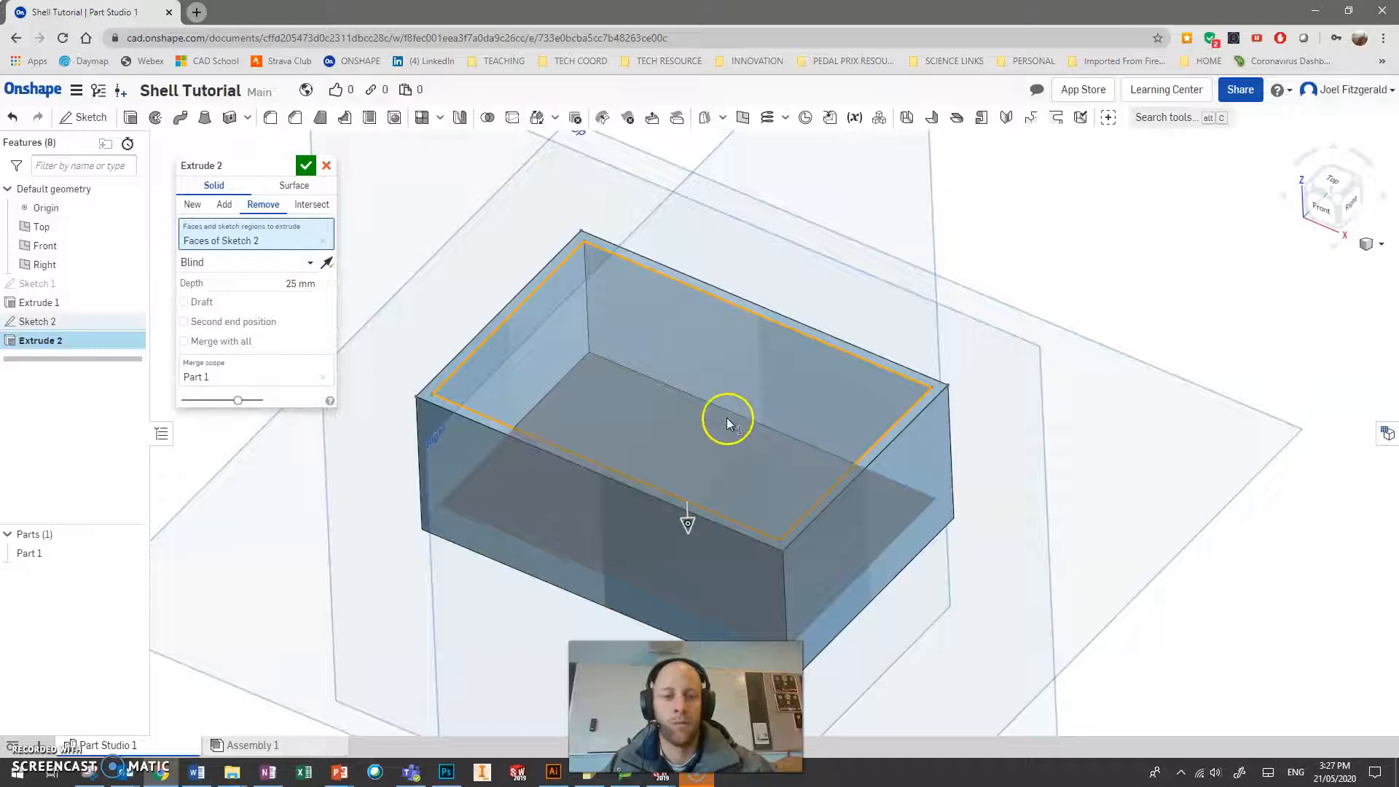
{"action": "key", "text": "shift+1"}
{"action": "key", "text": "shift+7"}
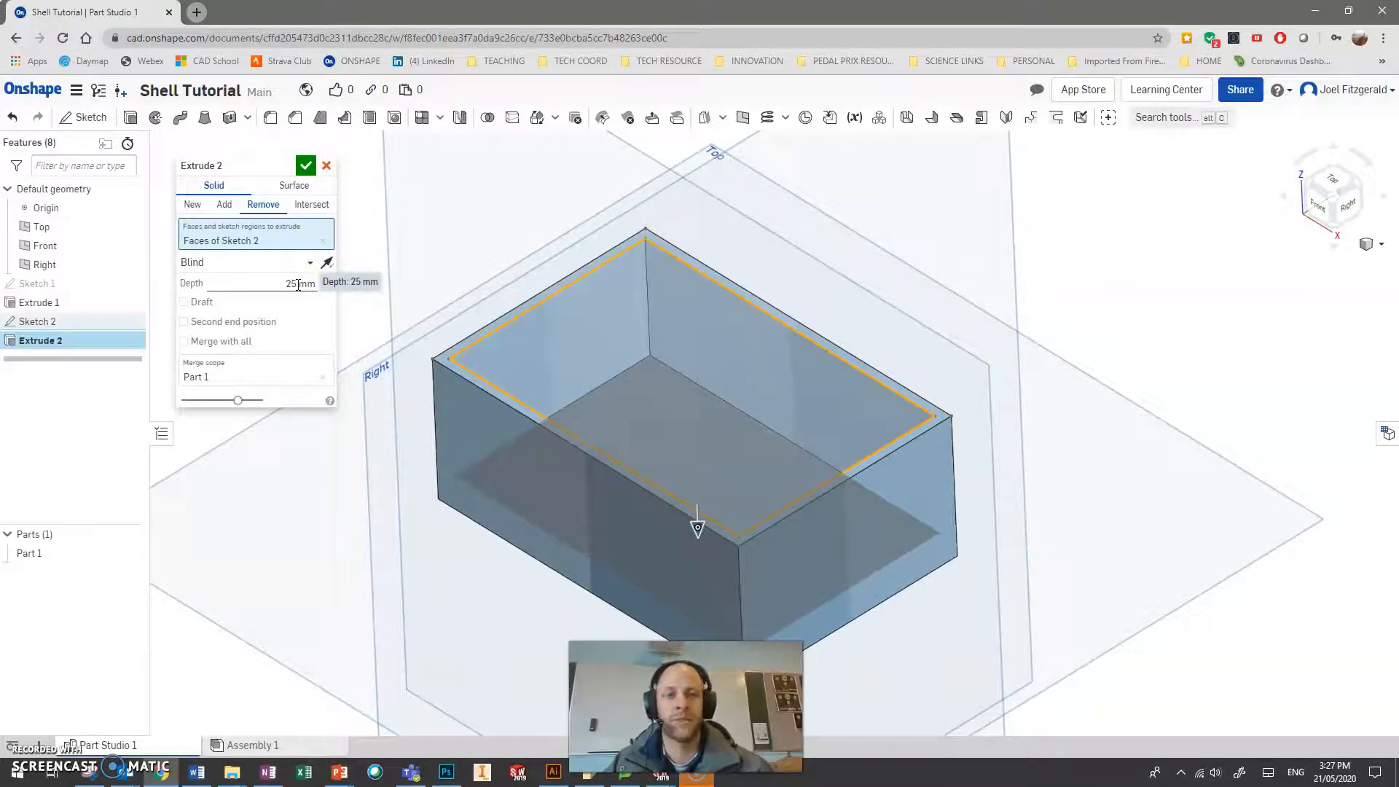
{"action": "left_click", "coordinate": [321, 286]}
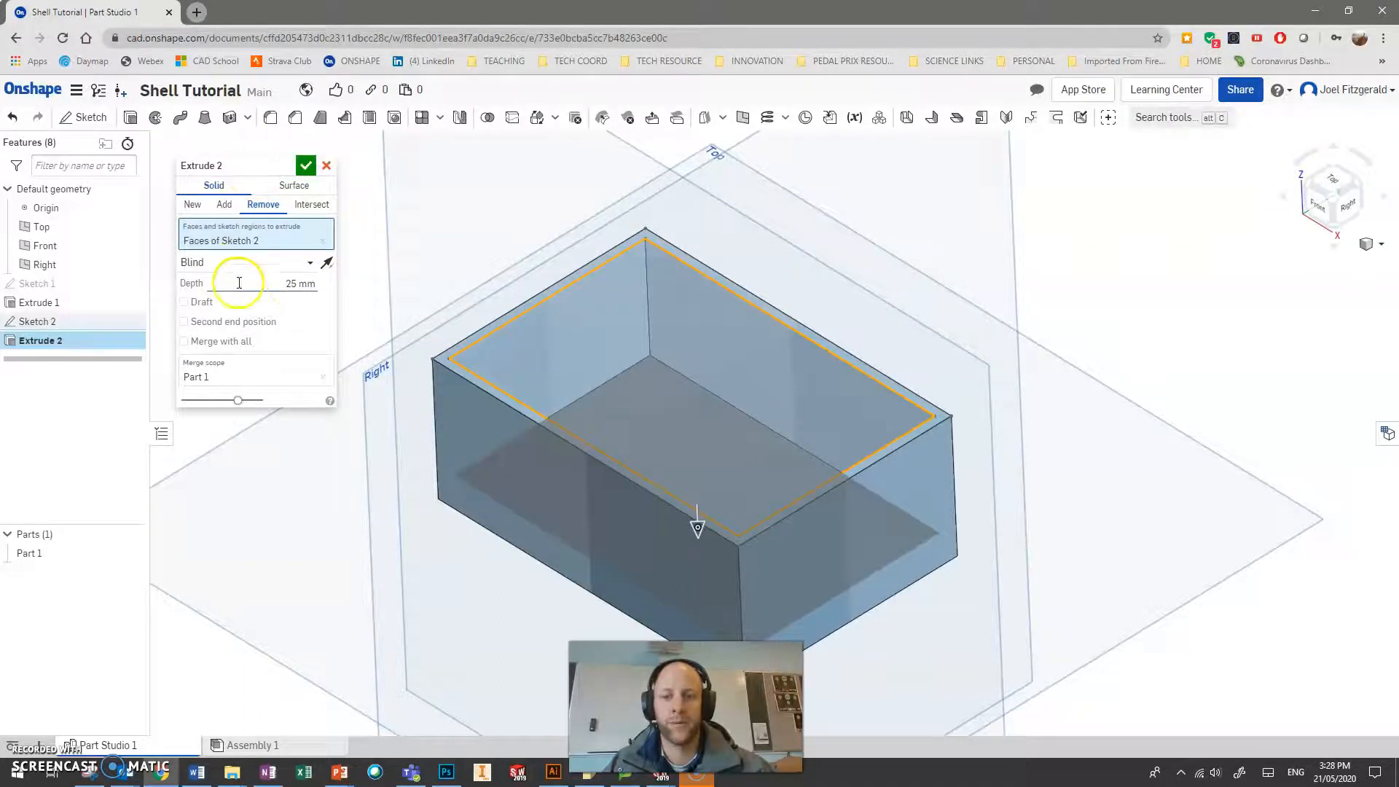
End the cut up to the block's bottom face with an offset distance that leaves a floor, and accept the extrude.
{"action": "left_click", "coordinate": [311, 264]}
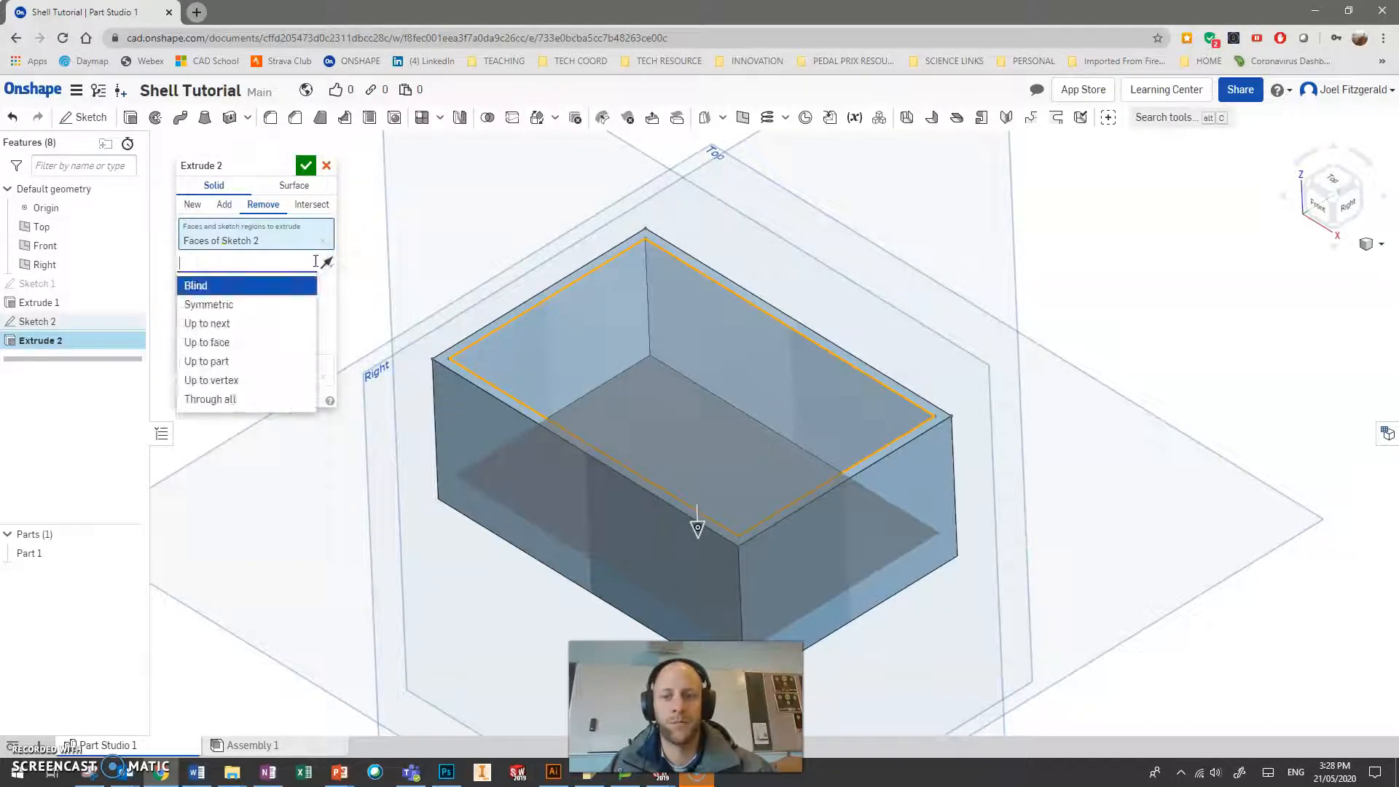
{"action": "left_click", "coordinate": [215, 347]}
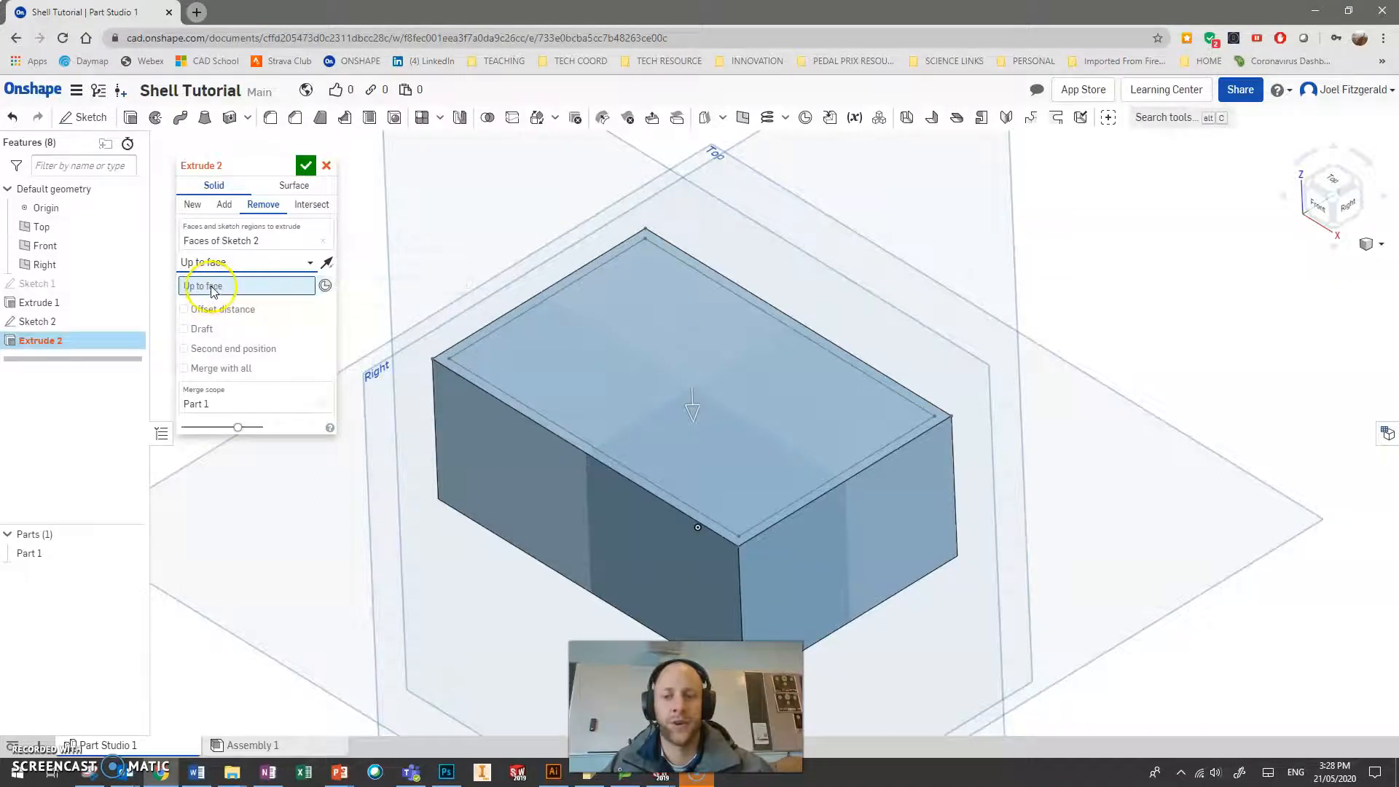
{"action": "right_click_drag", "start_coordinate": [540, 566], "coordinate": [567, 471]}
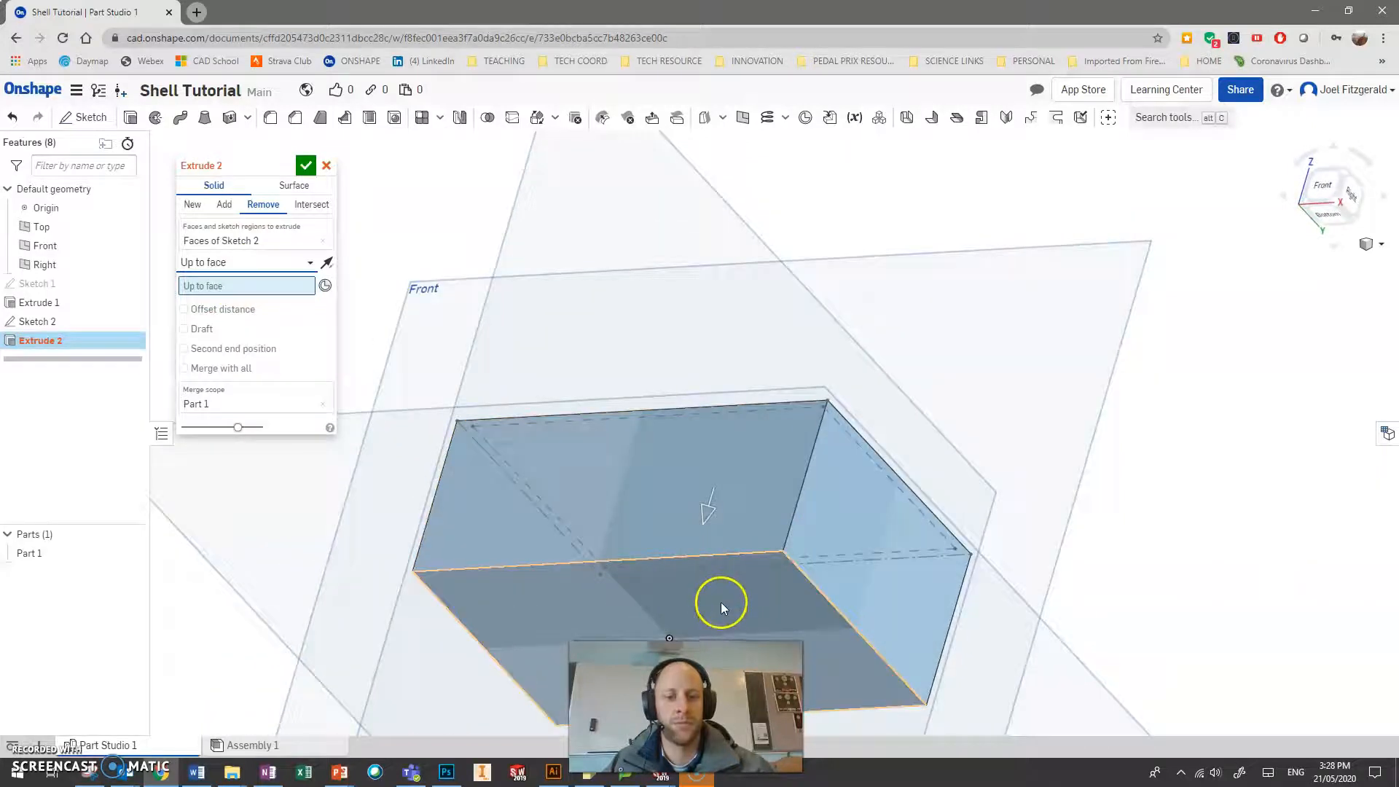
{"action": "left_click", "coordinate": [726, 604]}
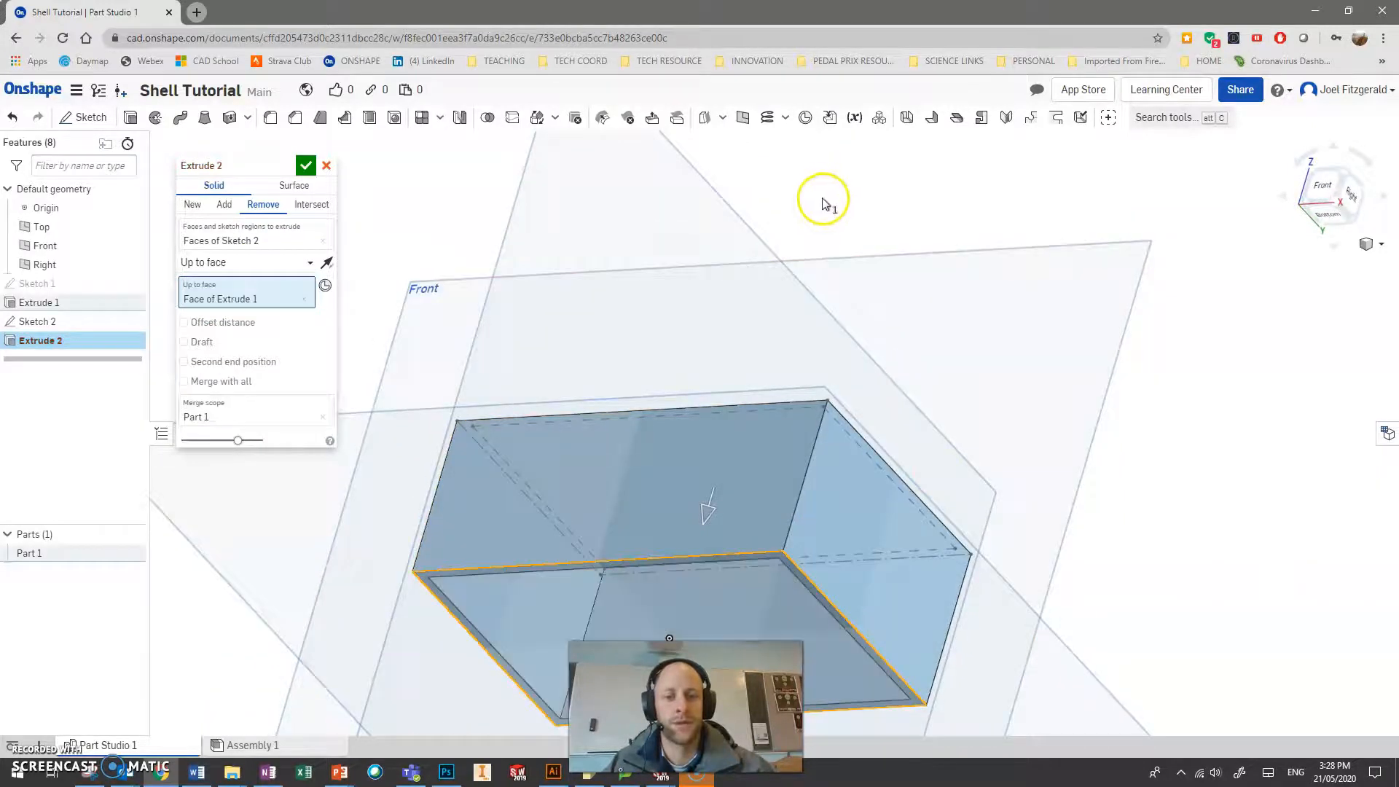
{"action": "right_click_drag", "start_coordinate": [834, 227], "coordinate": [816, 289]}
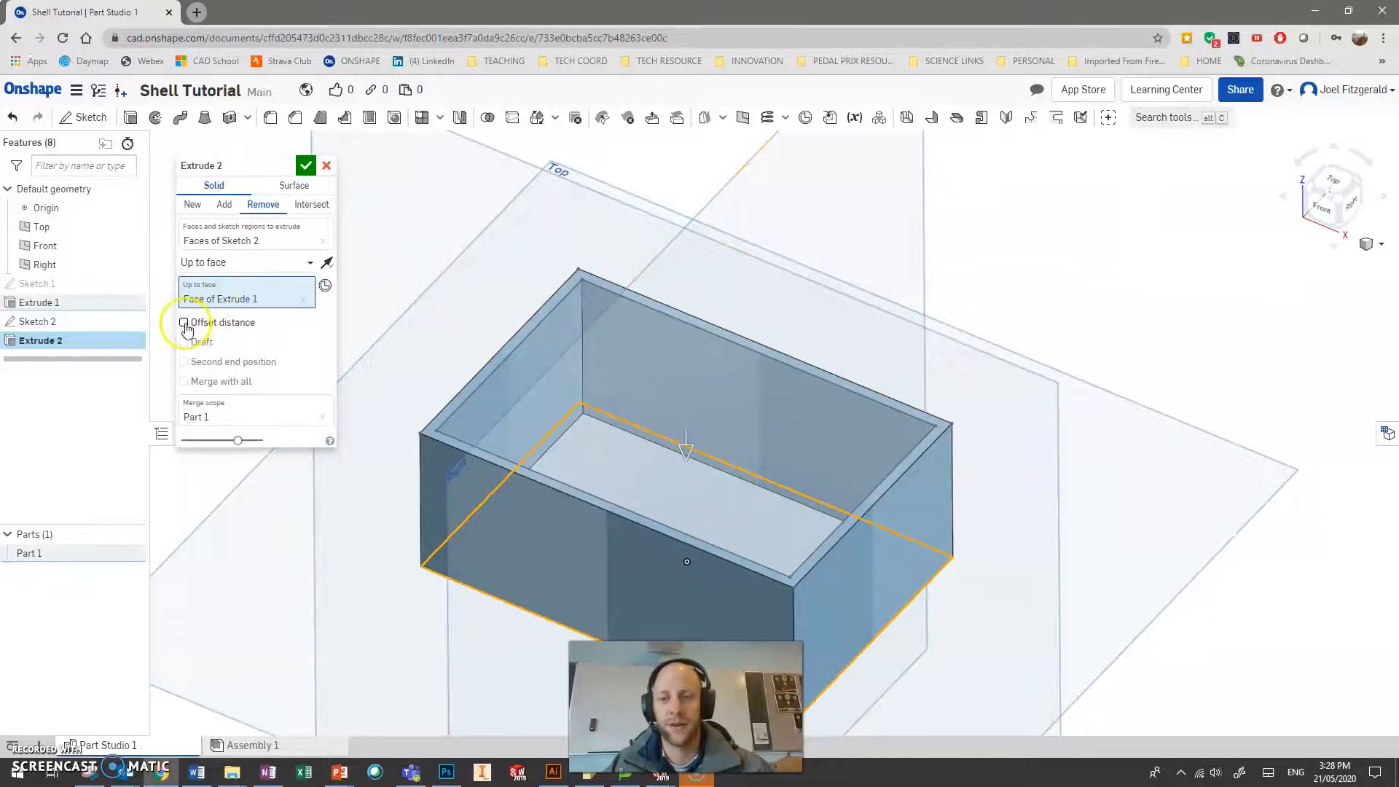
{"action": "left_click", "coordinate": [267, 333]}
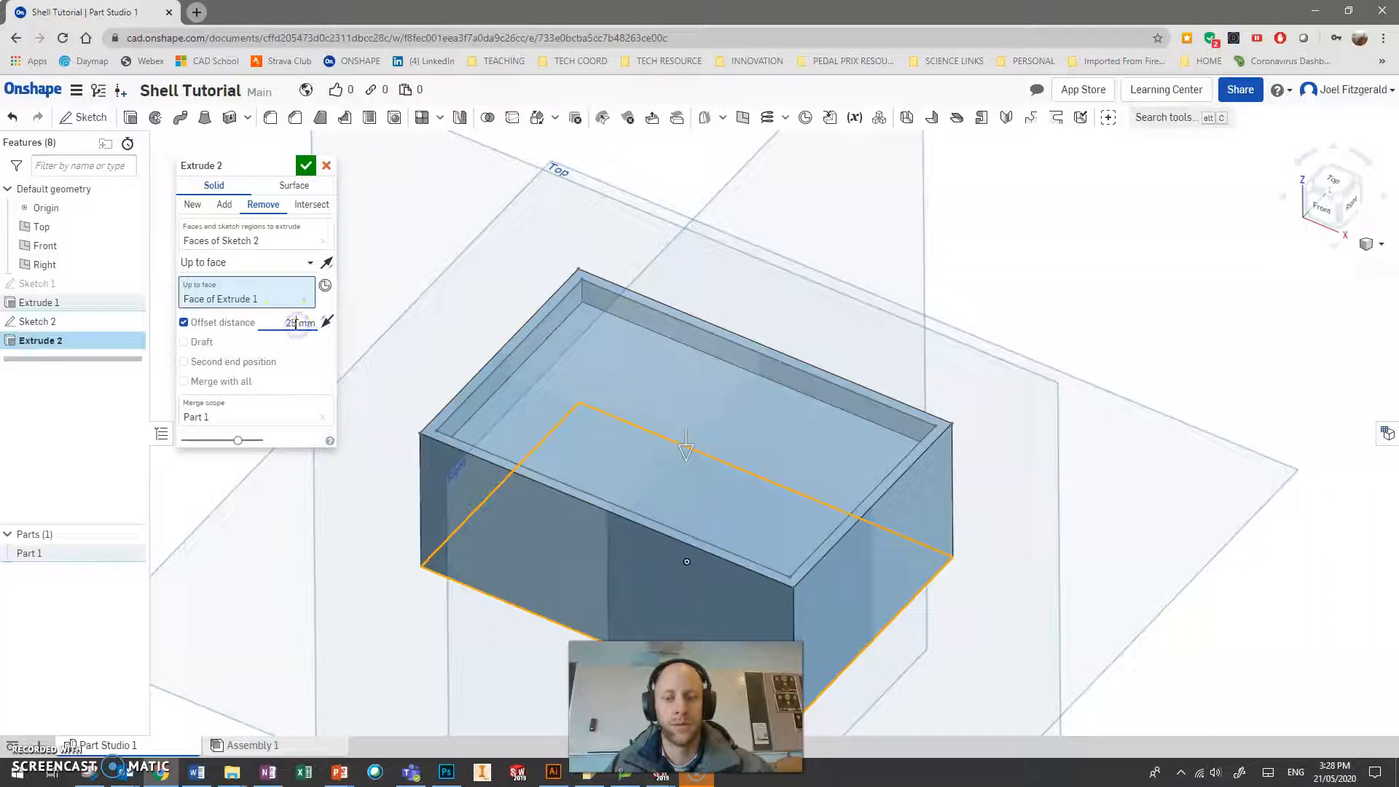
{"action": "left_click", "coordinate": [306, 167]}
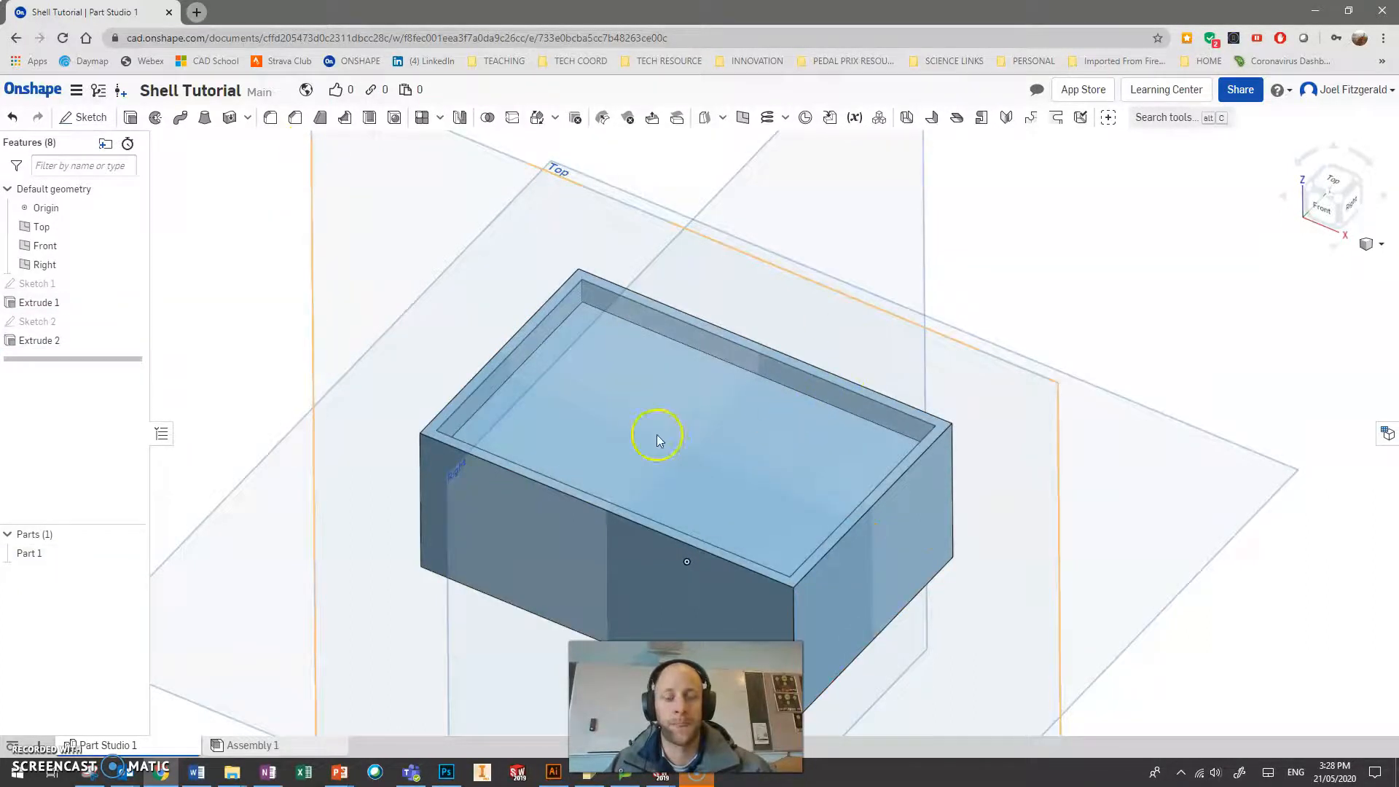
Examine the hollowed box's walls and floor from several angles.
{"action": "right_click_drag", "start_coordinate": [553, 433], "coordinate": [549, 465]}
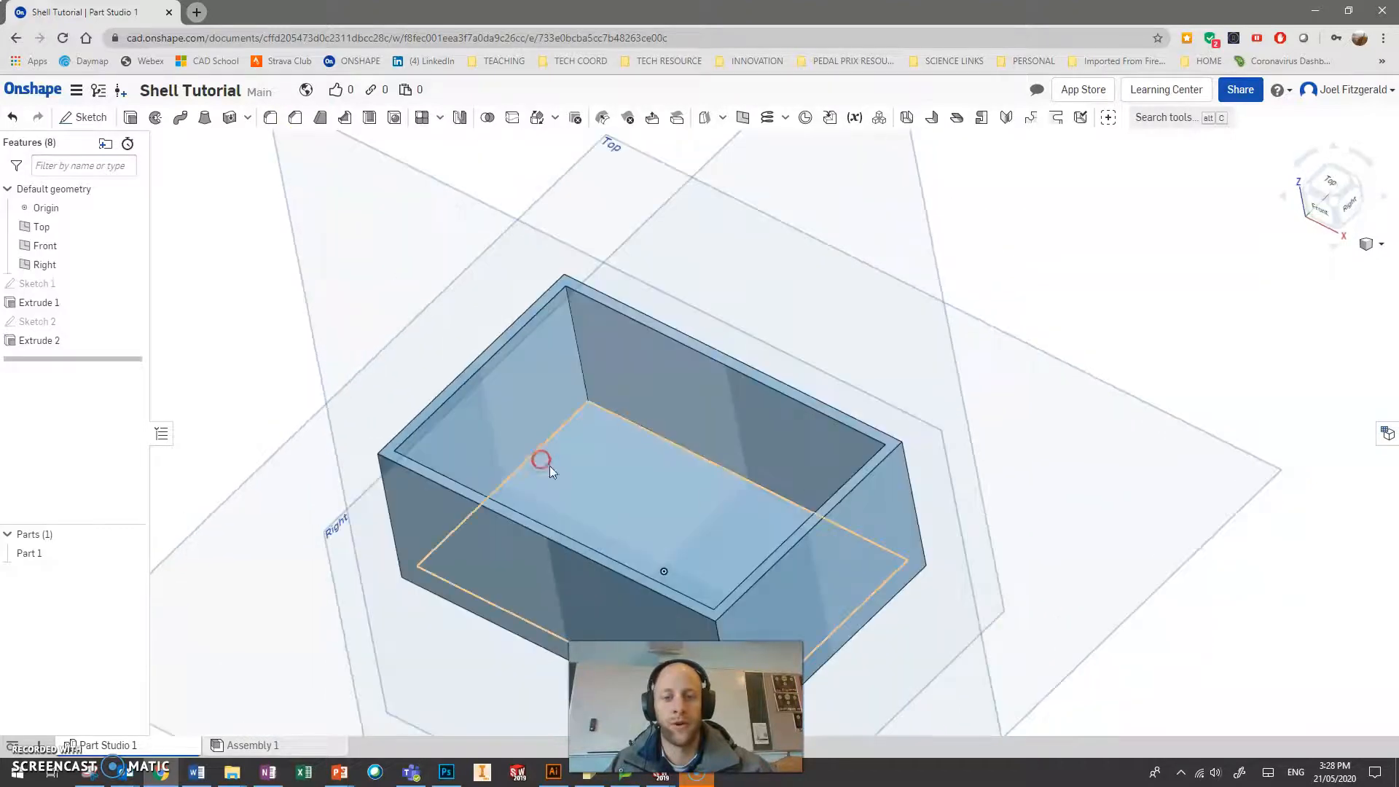
{"action": "mouse_move", "coordinate": [937, 321]}
{"action": "right_mouse_down"}
{"action": "mouse_move", "coordinate": [1037, 318]}
{"action": "mouse_move", "coordinate": [950, 321]}
{"action": "mouse_move", "coordinate": [952, 309]}
{"action": "right_mouse_up"}
{"action": "scroll", "coordinate": [780, 584], "scroll_direction": "down", "scroll_amount": 3}
{"action": "scroll", "coordinate": [702, 527], "scroll_direction": "up", "scroll_amount": 4}
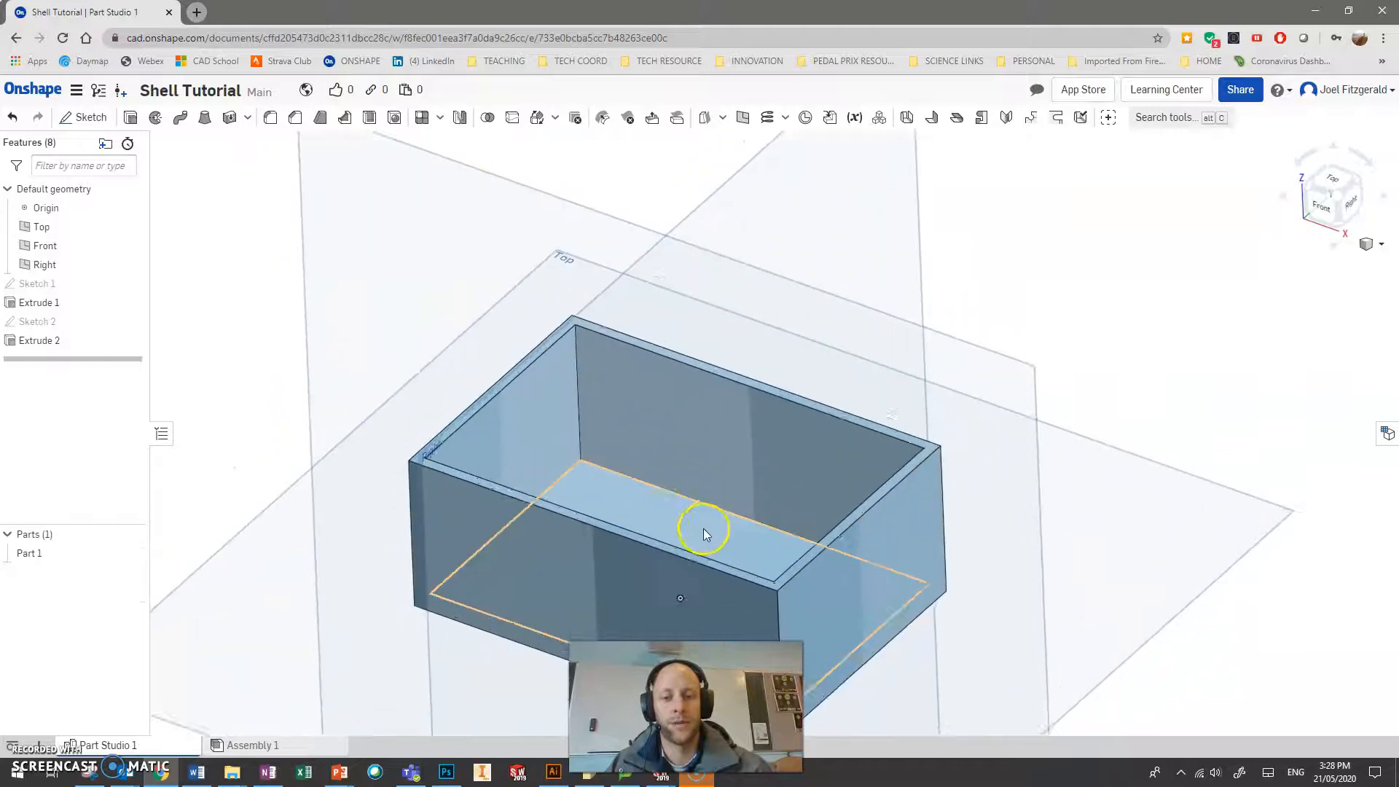
{"action": "right_click_drag", "start_coordinate": [509, 564], "coordinate": [481, 561]}
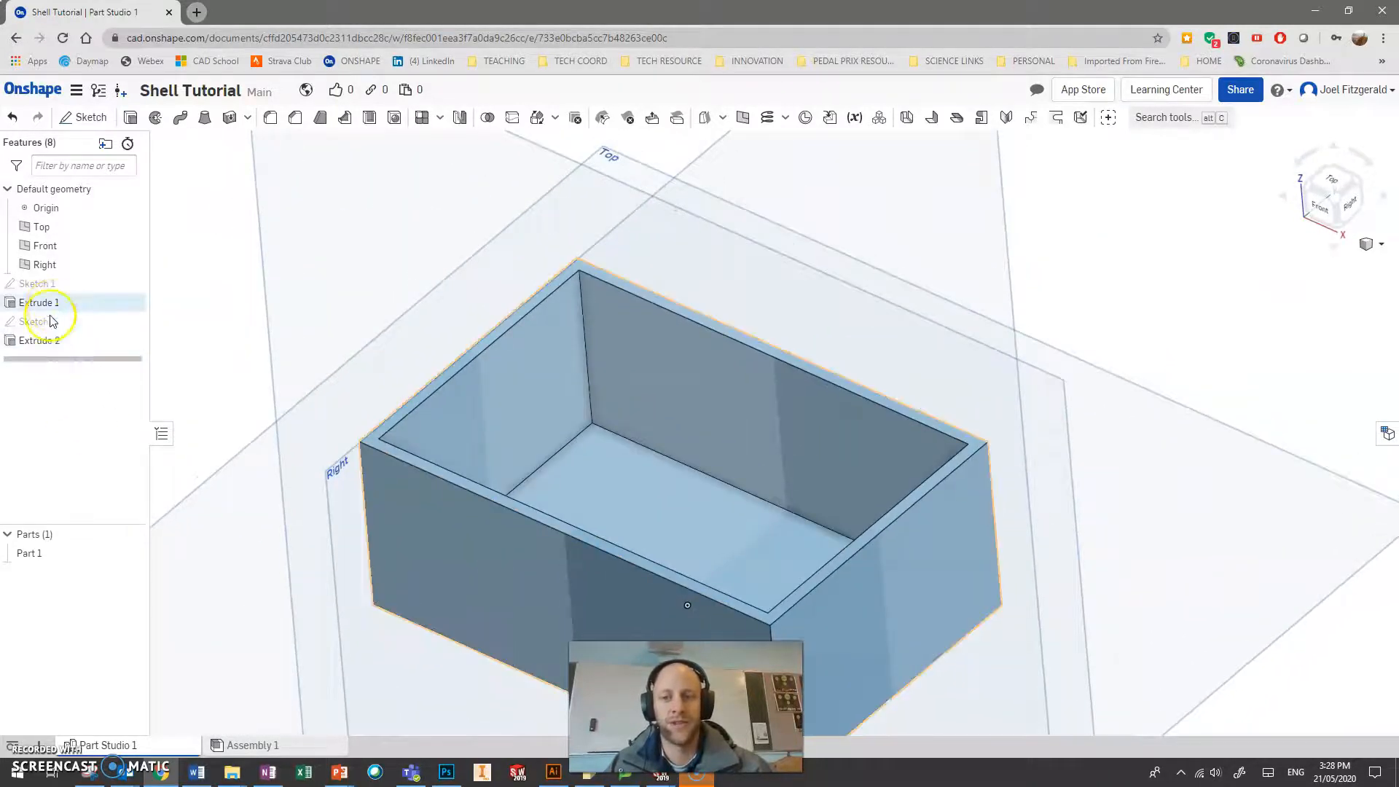
{"action": "right_click_drag", "start_coordinate": [734, 430], "coordinate": [697, 537]}
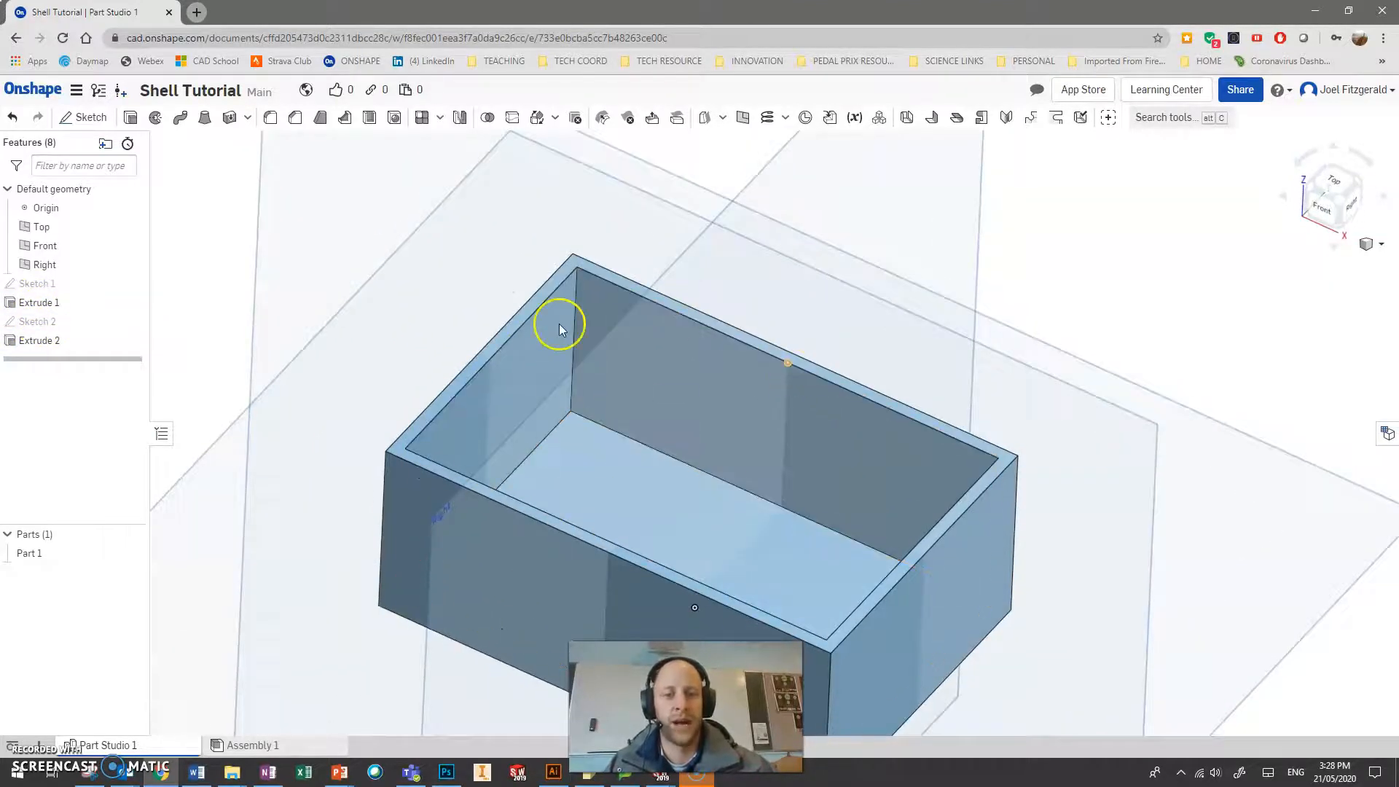
{"action": "scroll", "coordinate": [480, 366], "scroll_direction": "down", "scroll_amount": 1}
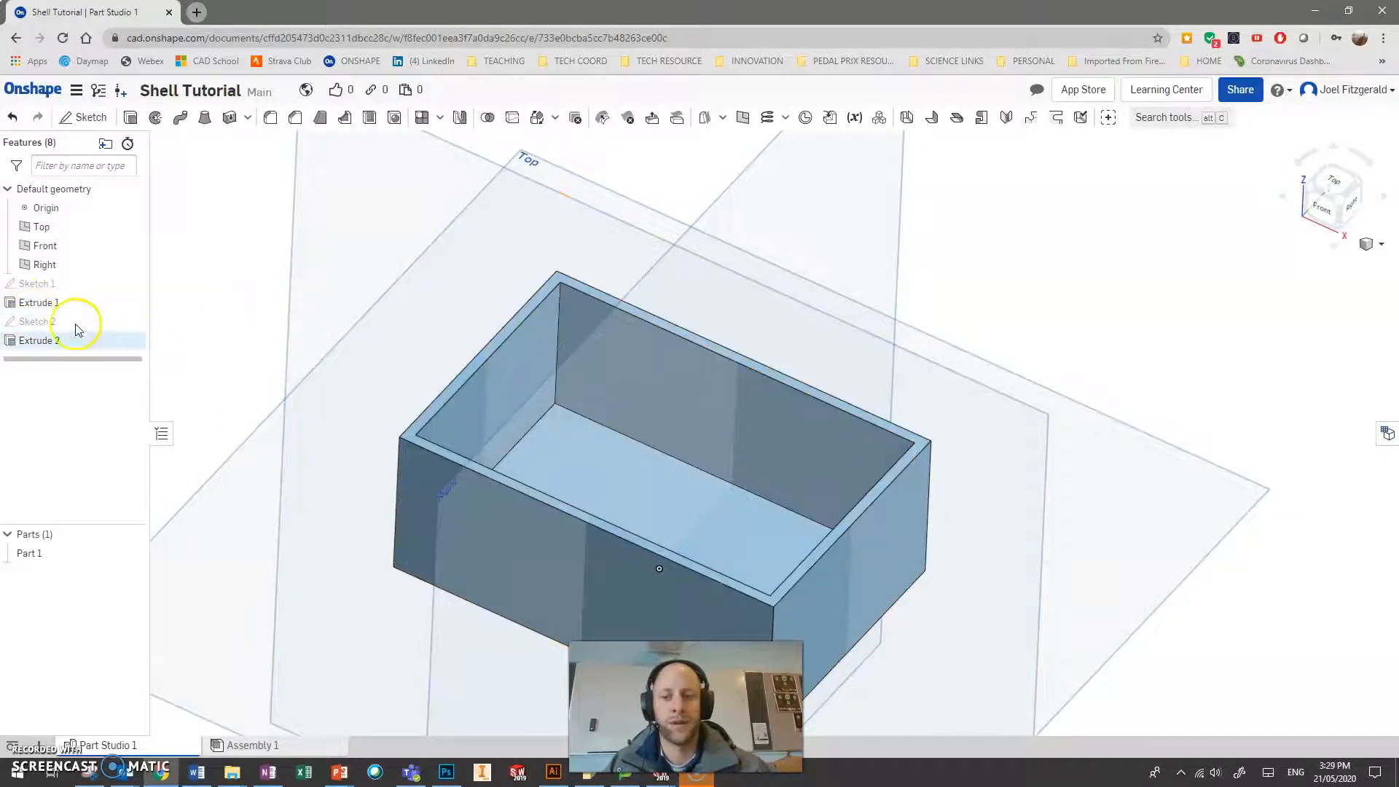
Edit the base sketch behind the first extrude and set the rectangle's length to 100 mm.
{"action": "right_click", "coordinate": [43, 310]}
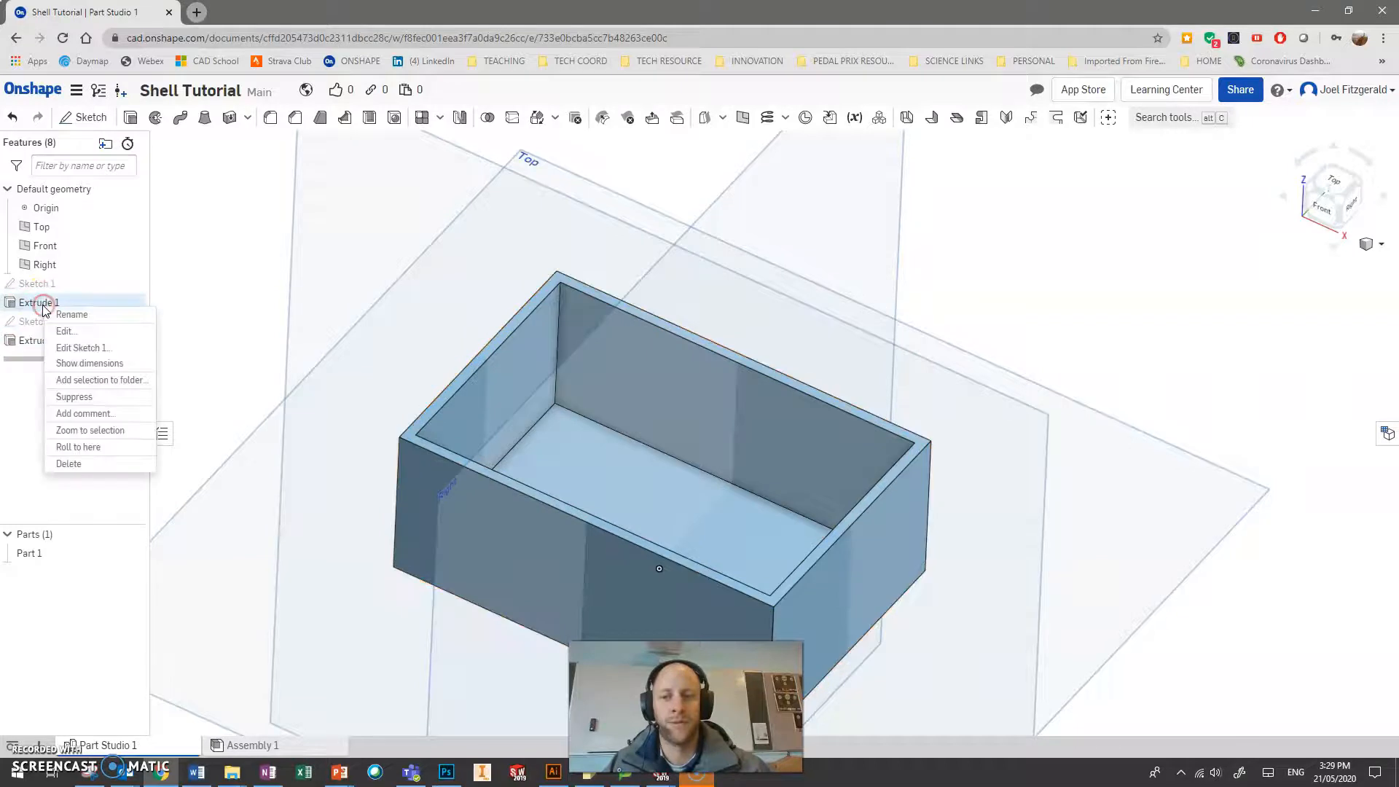
{"action": "left_click", "coordinate": [86, 347]}
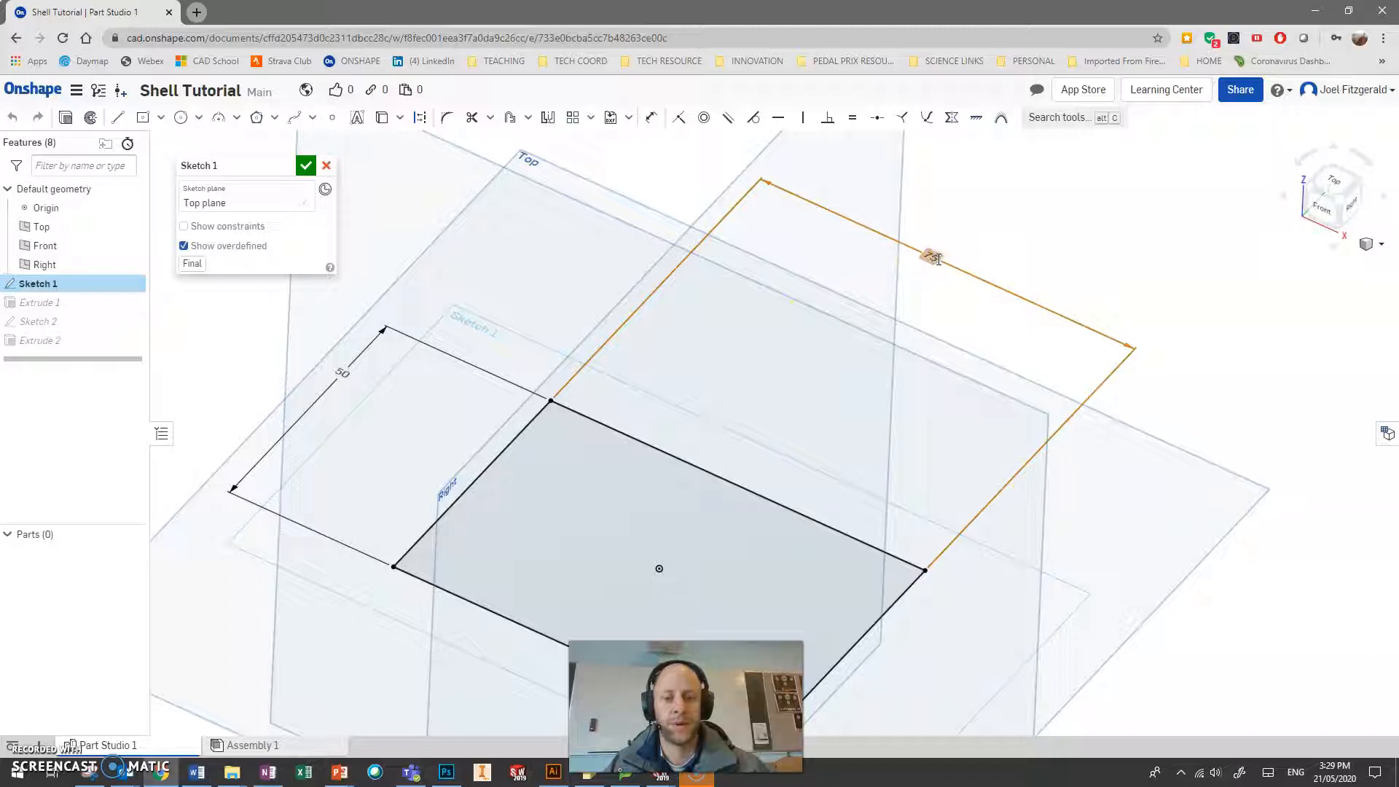
{"action": "key", "text": "Return"}
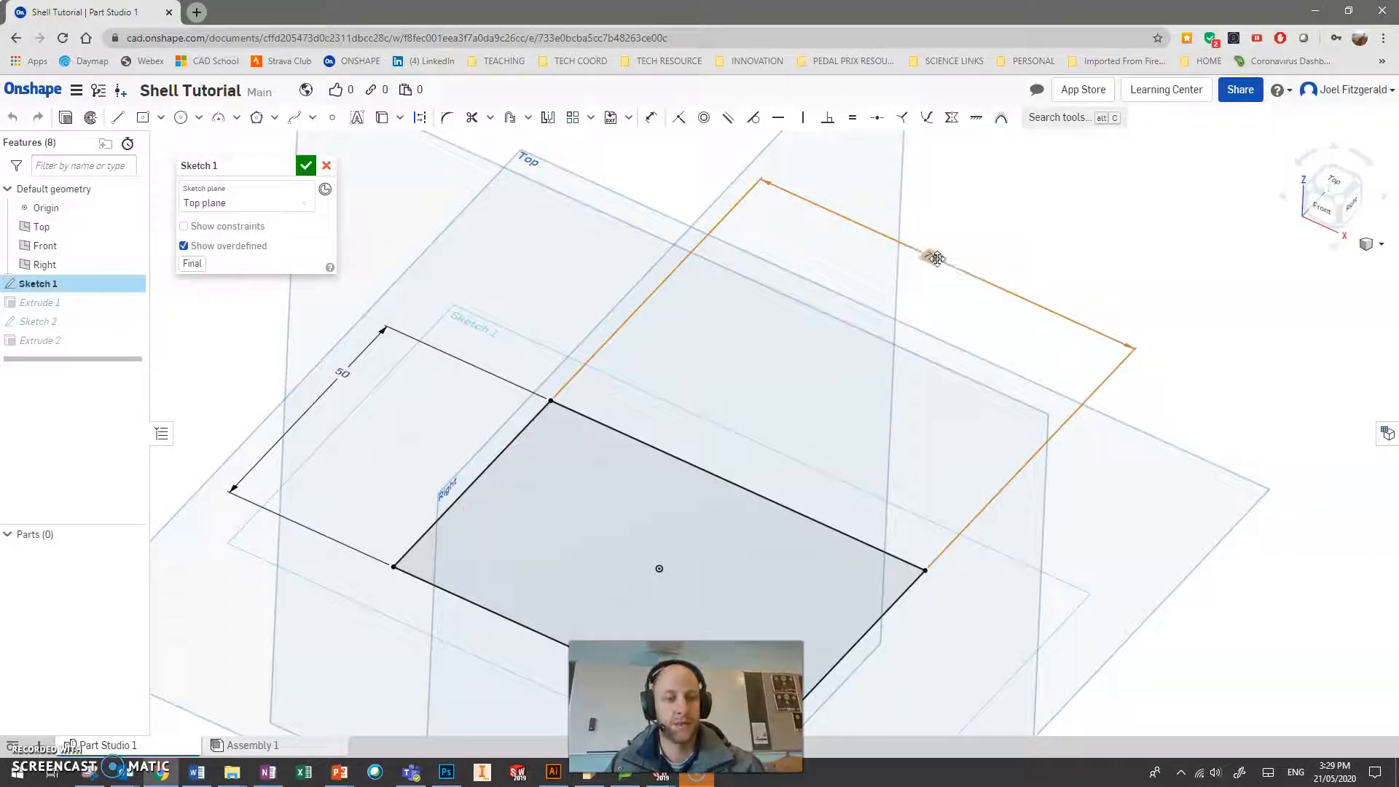
{"action": "scroll", "coordinate": [936, 469], "scroll_direction": "down", "scroll_amount": 2}
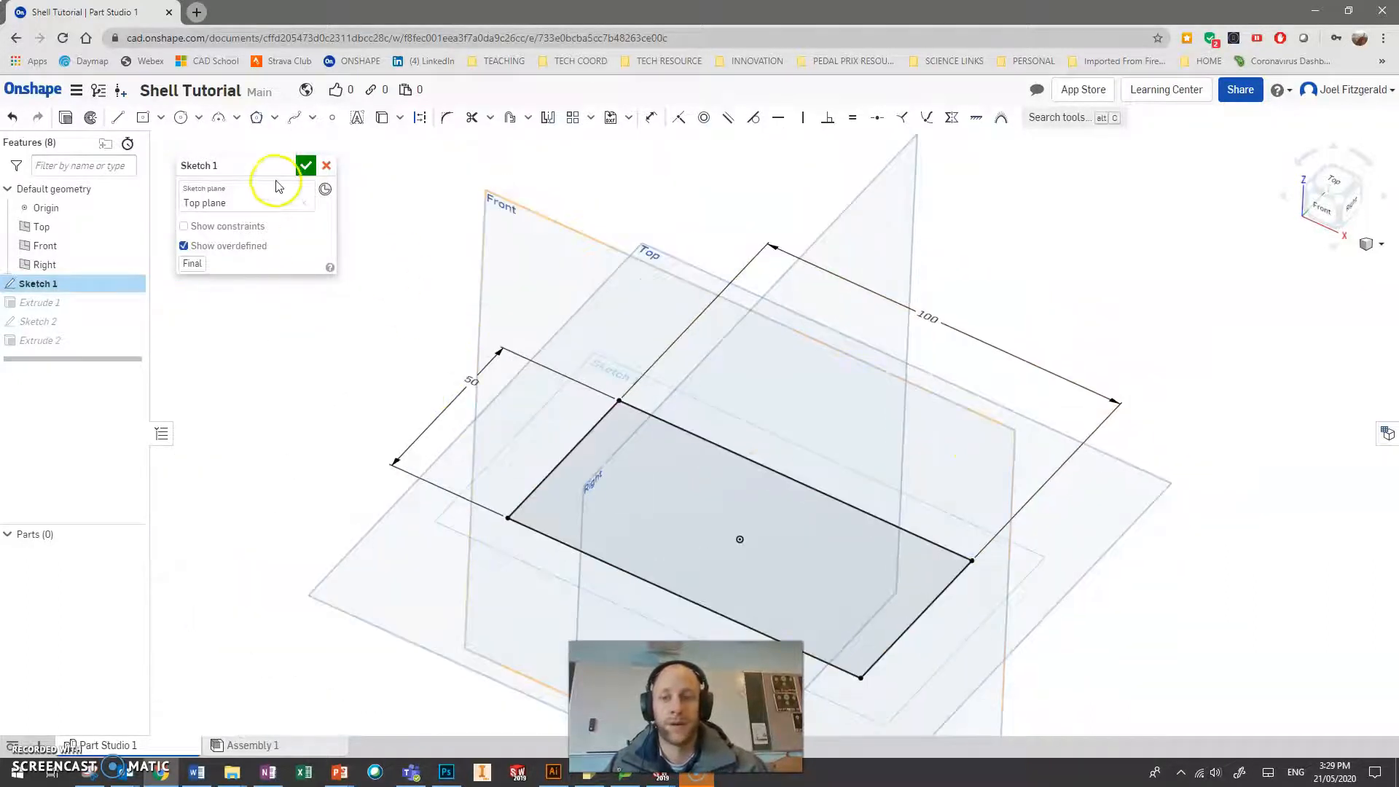
{"action": "left_click", "coordinate": [306, 165]}
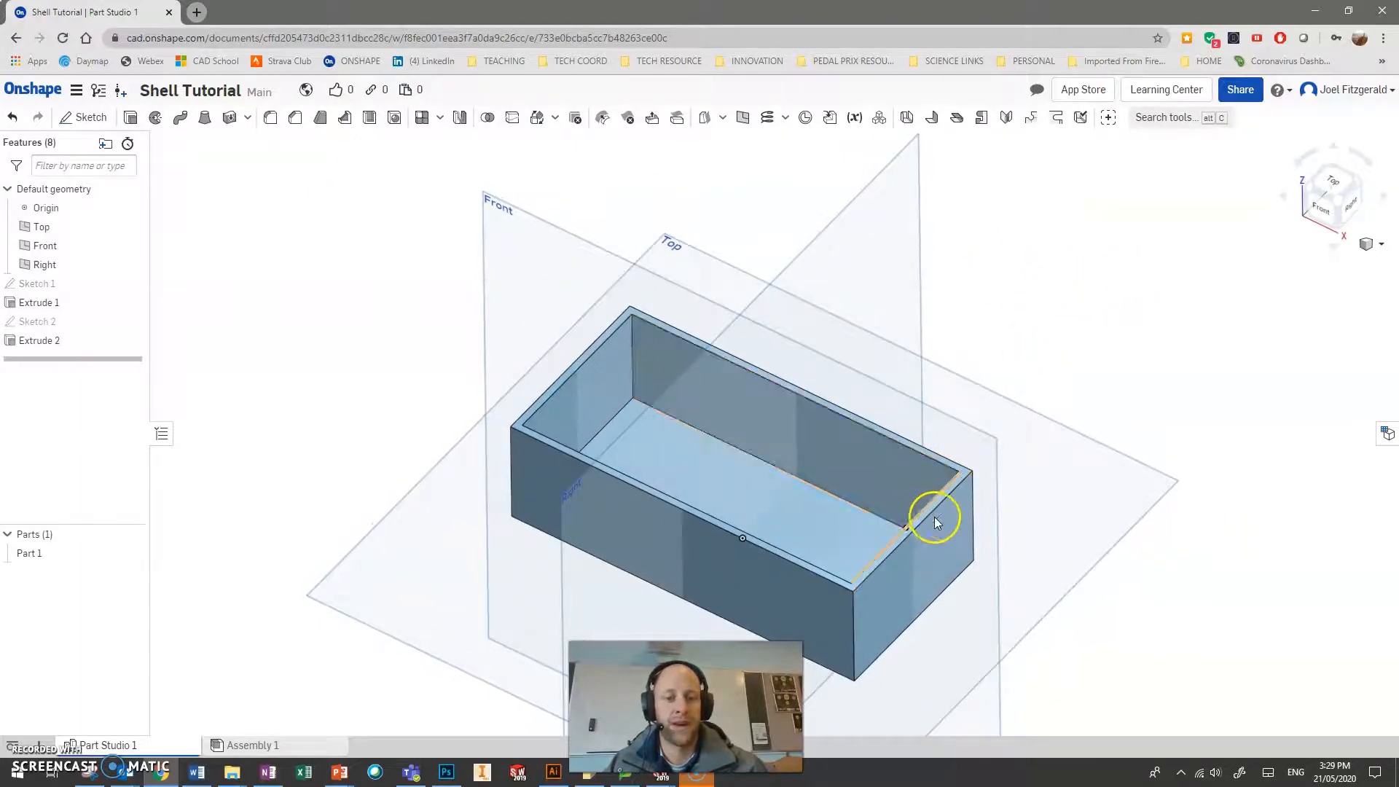
Examine how the hollow and the walls follow the lengthened base of the box.
{"action": "mouse_move", "coordinate": [1069, 307]}
{"action": "right_mouse_down"}
{"action": "mouse_move", "coordinate": [1074, 265]}
{"action": "mouse_move", "coordinate": [1069, 295]}
{"action": "right_mouse_up"}
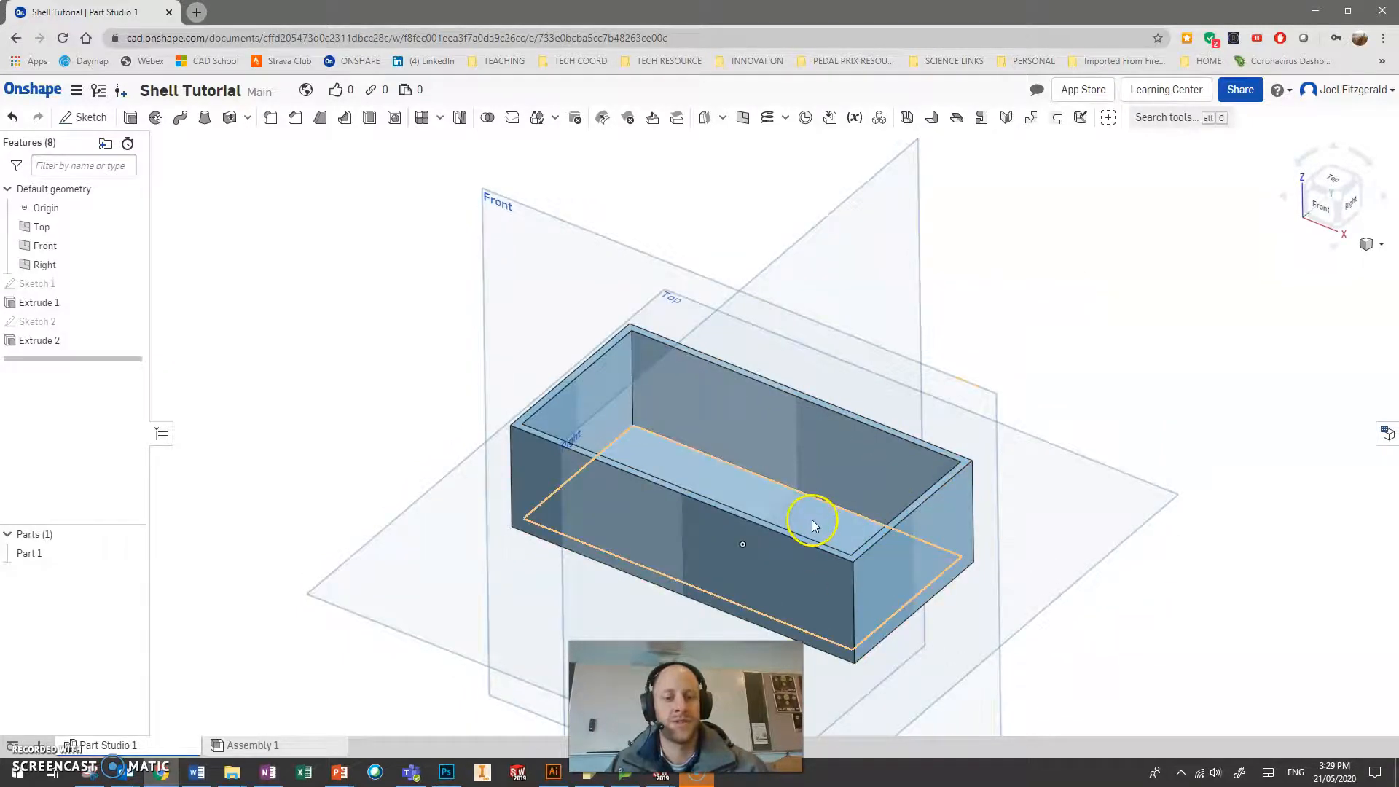
{"action": "right_click_drag", "start_coordinate": [712, 581], "coordinate": [774, 549]}
{"action": "scroll", "coordinate": [687, 587], "scroll_direction": "up", "scroll_amount": 2}
{"action": "scroll", "coordinate": [686, 586], "scroll_direction": "up", "scroll_amount": 2}
{"action": "right_click_drag", "start_coordinate": [686, 587], "coordinate": [636, 614]}
{"action": "scroll", "coordinate": [640, 605], "scroll_direction": "down", "scroll_amount": 3}
{"action": "scroll", "coordinate": [924, 371], "scroll_direction": "up", "scroll_amount": 1}
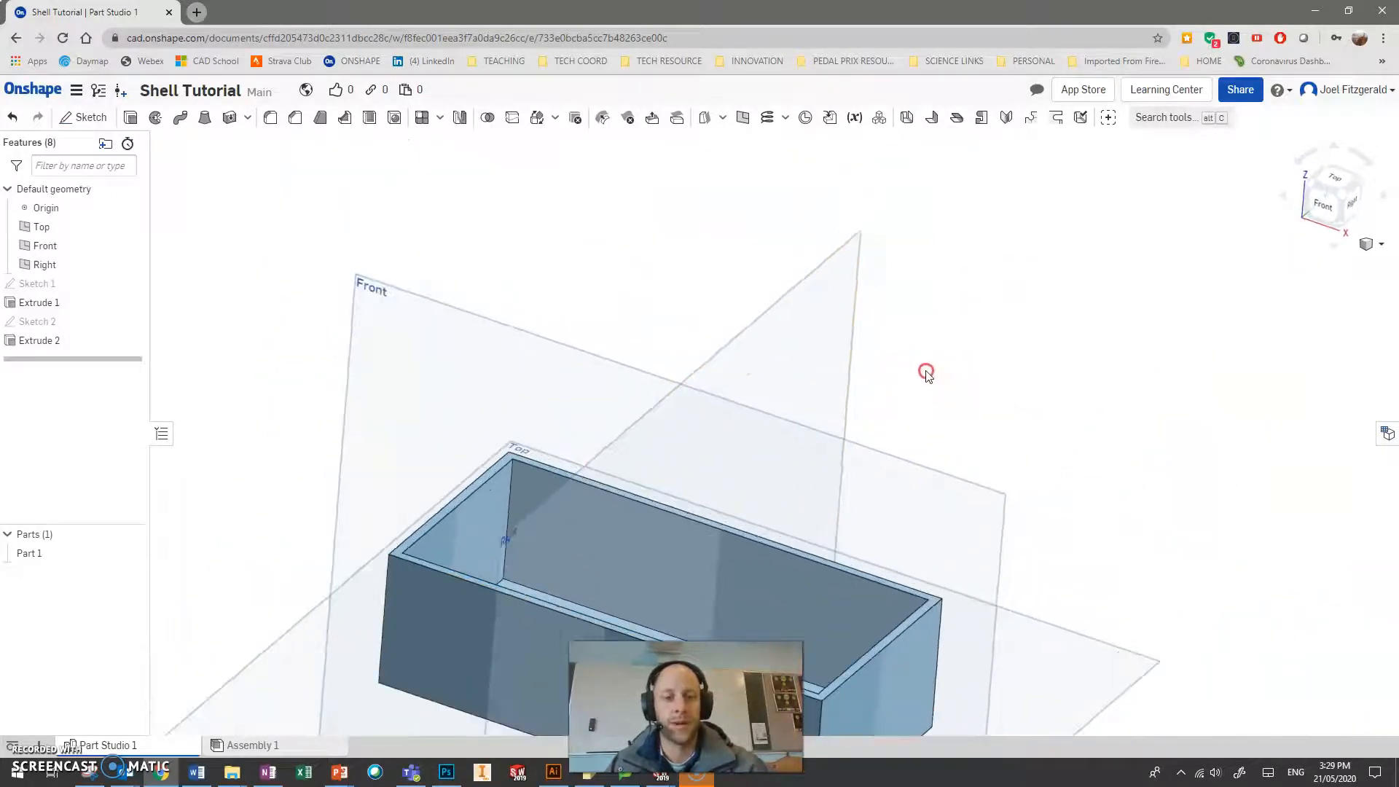
{"action": "right_click_drag", "start_coordinate": [925, 373], "coordinate": [921, 387]}
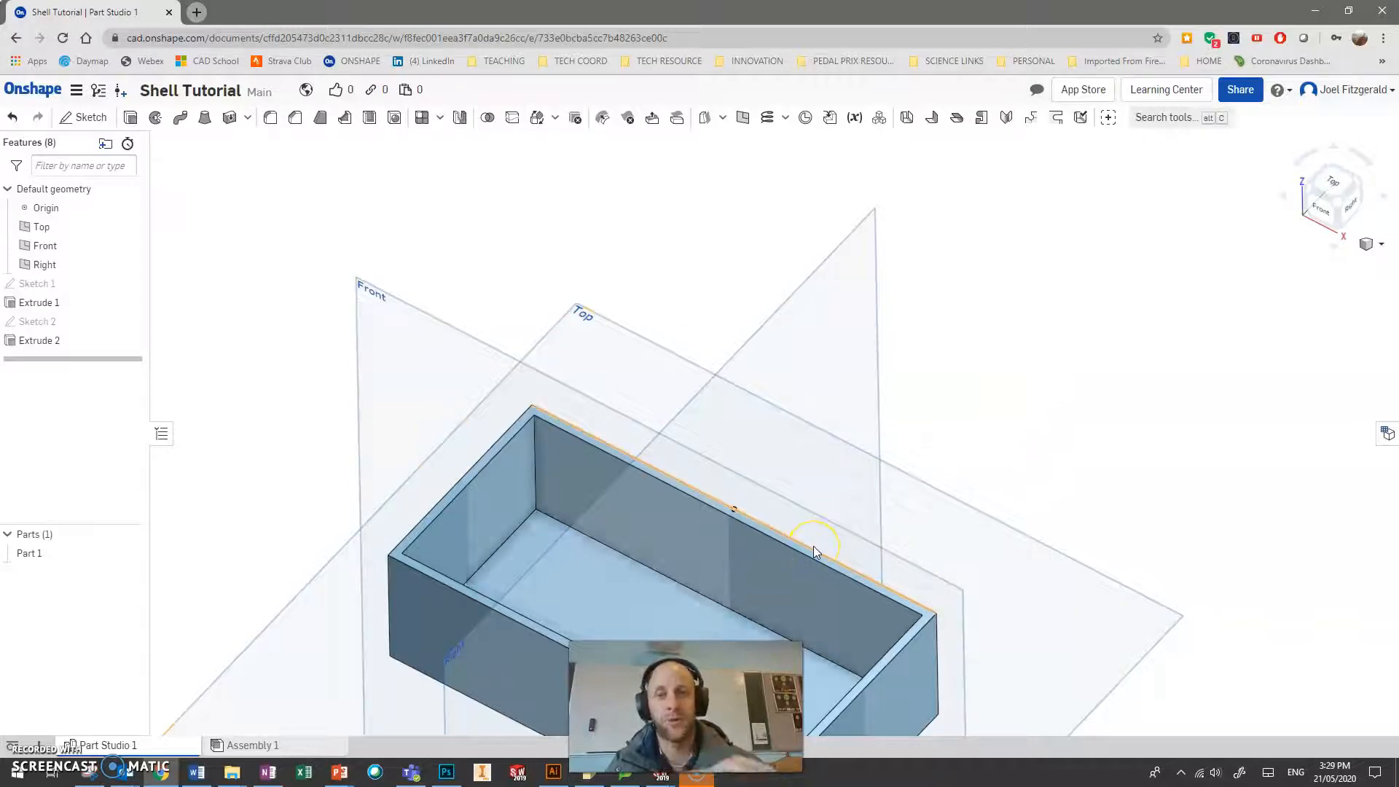
{"action": "scroll", "coordinate": [759, 628], "scroll_direction": "down", "scroll_amount": 3}
{"action": "scroll", "coordinate": [761, 632], "scroll_direction": "up", "scroll_amount": 4}
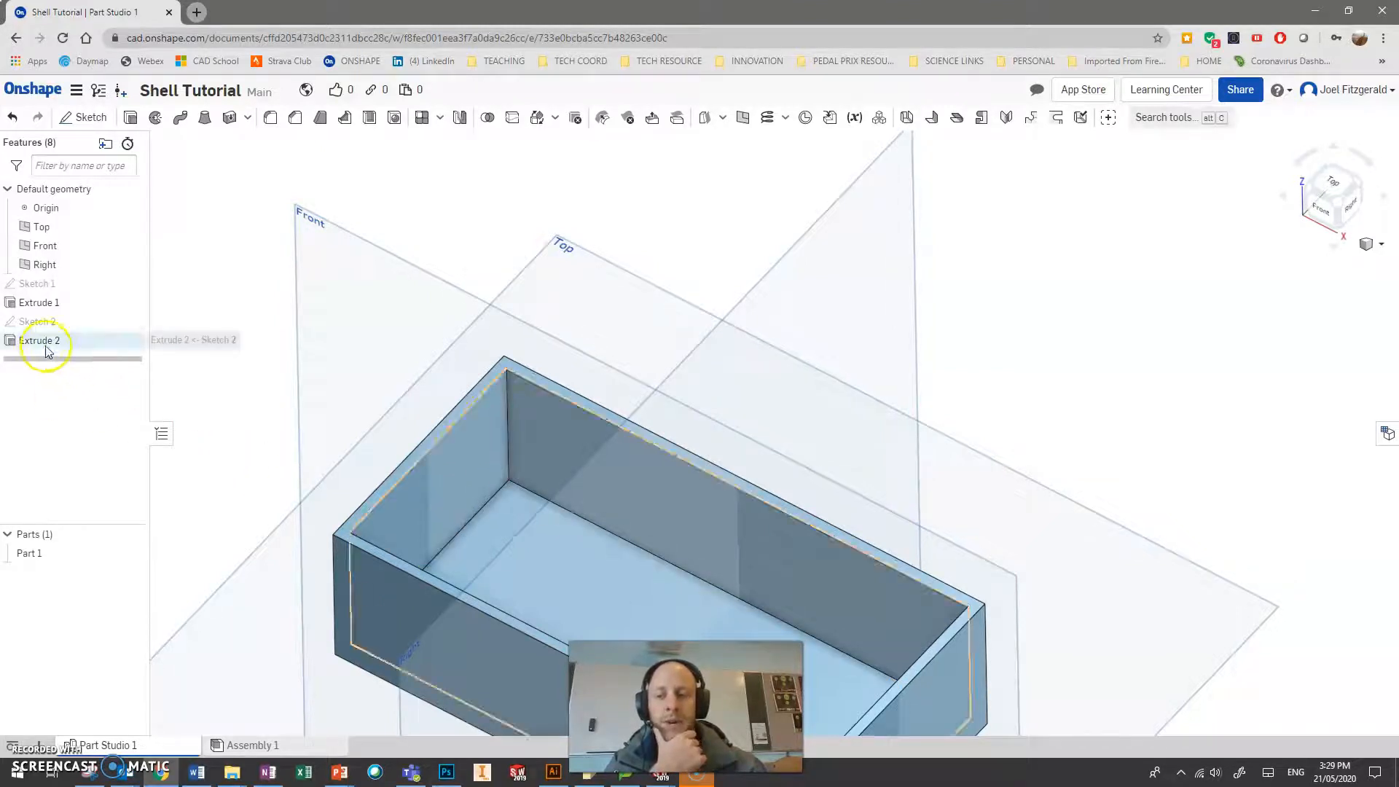
Undo the length change made in the base sketch.
{"action": "key", "text": "ctrl+z"}
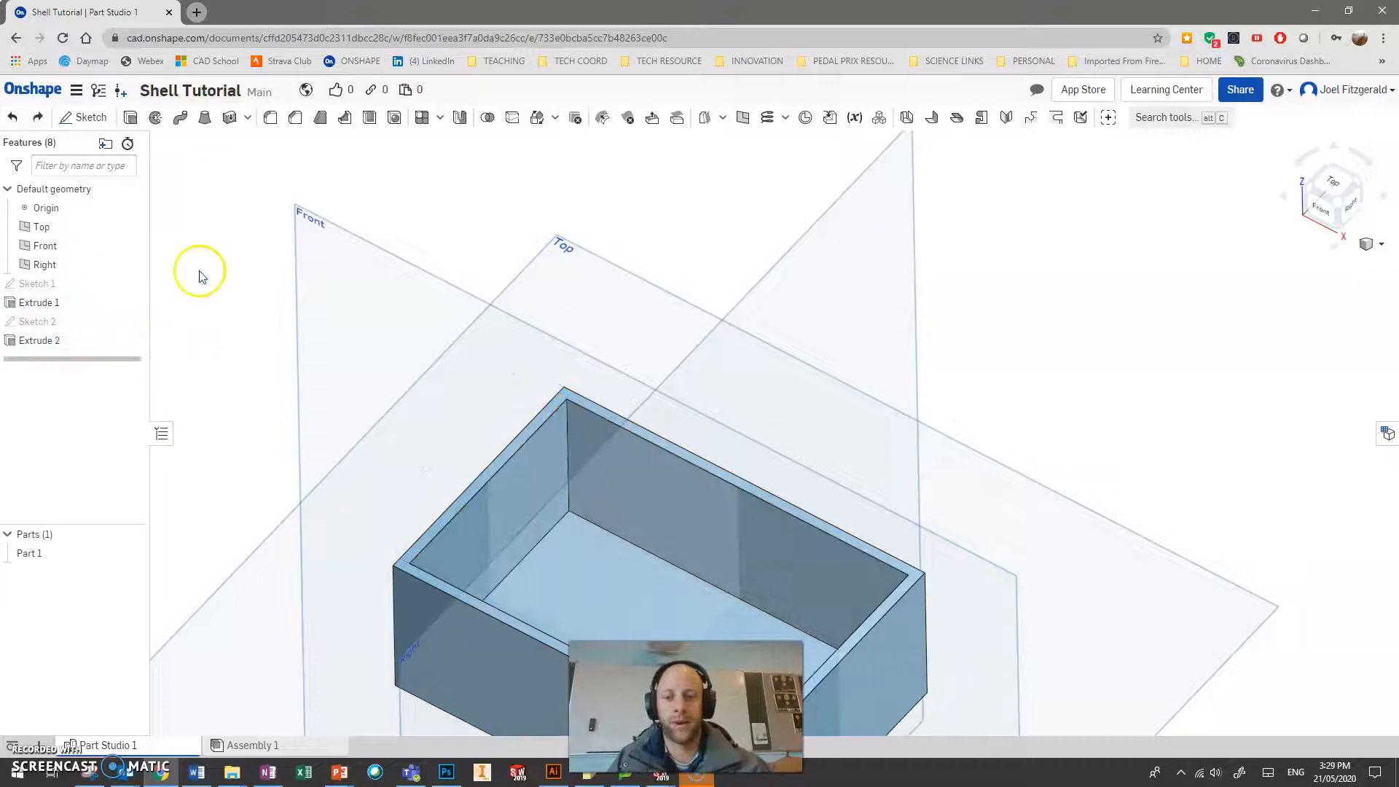
{"action": "scroll", "coordinate": [519, 526], "scroll_direction": "down", "scroll_amount": 2}
{"action": "scroll", "coordinate": [852, 637], "scroll_direction": "up", "scroll_amount": 2}
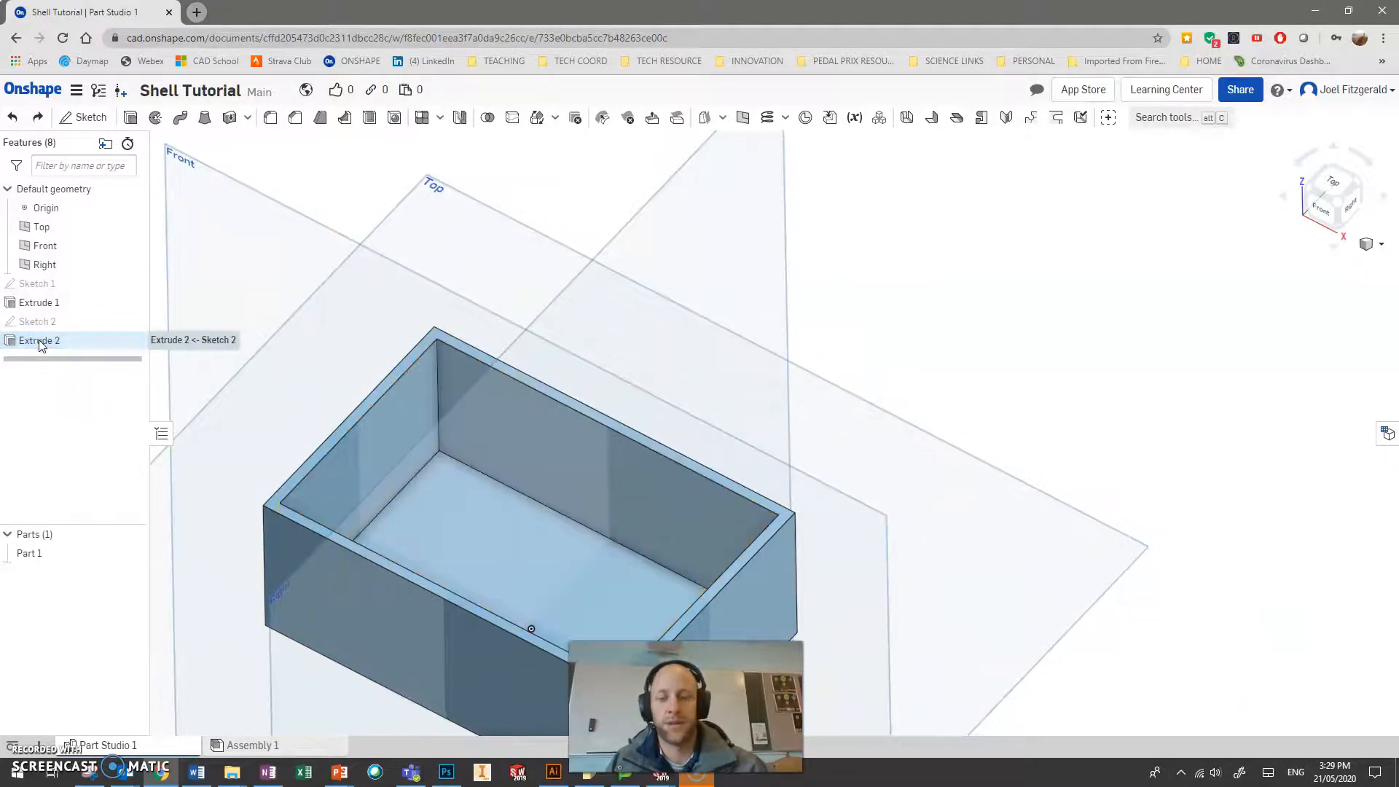
Delete the cut extrude and the offset sketch on the top face, leaving only the solid block.
{"action": "left_click", "coordinate": [38, 340]}
{"action": "key", "text": "Delete"}
{"action": "scroll", "coordinate": [502, 427], "scroll_direction": "down", "scroll_amount": 2}
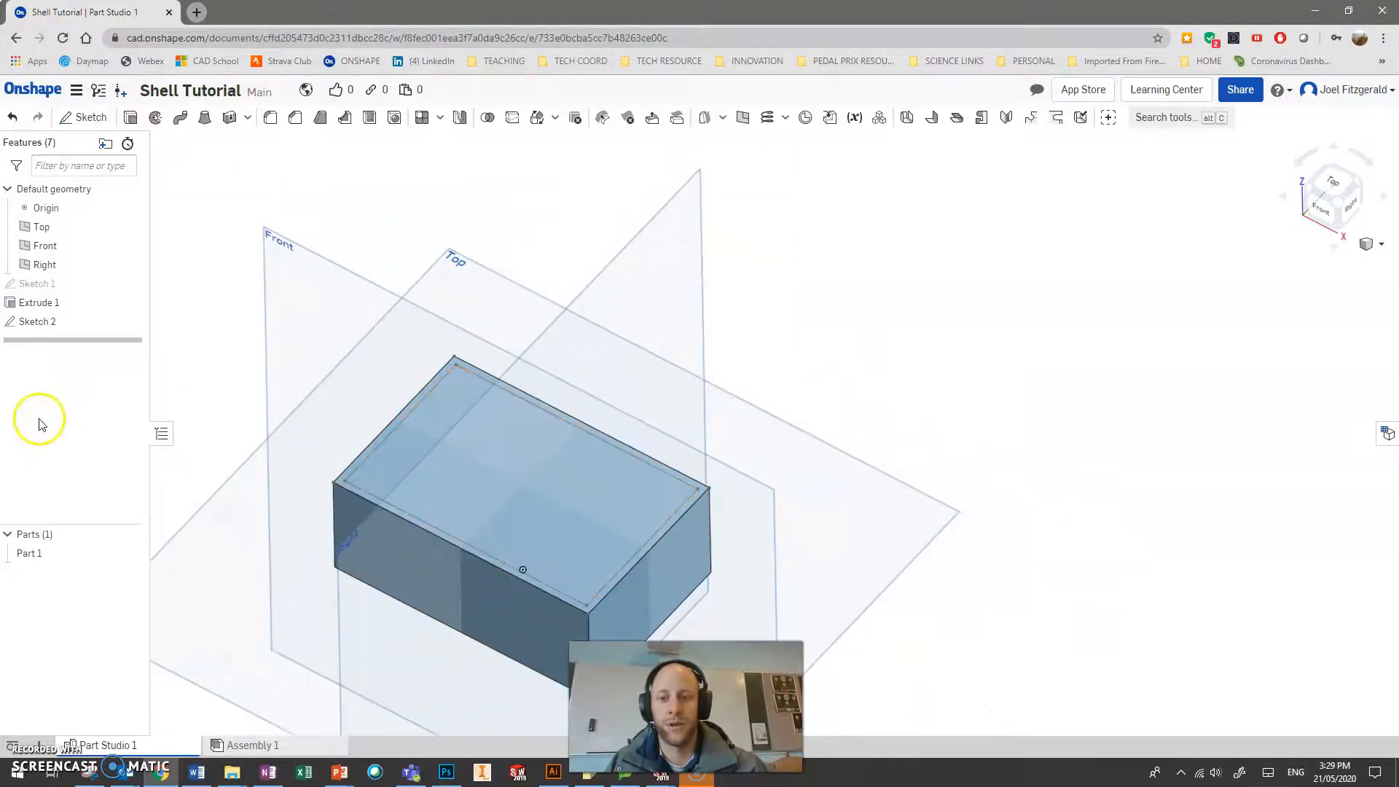
{"action": "left_click", "coordinate": [31, 325]}
{"action": "key", "text": "Delete"}
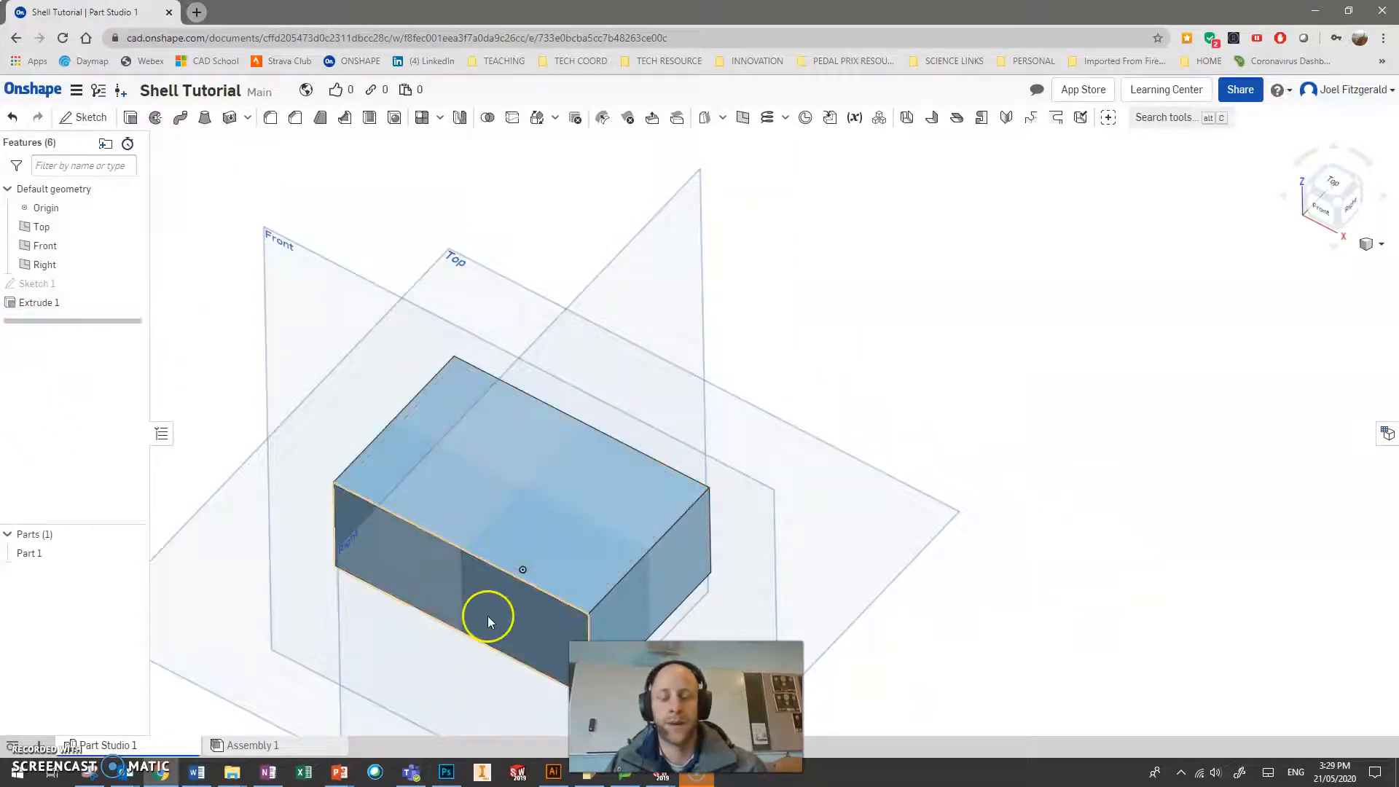
{"action": "scroll", "coordinate": [437, 603], "scroll_direction": "up", "scroll_amount": 2}
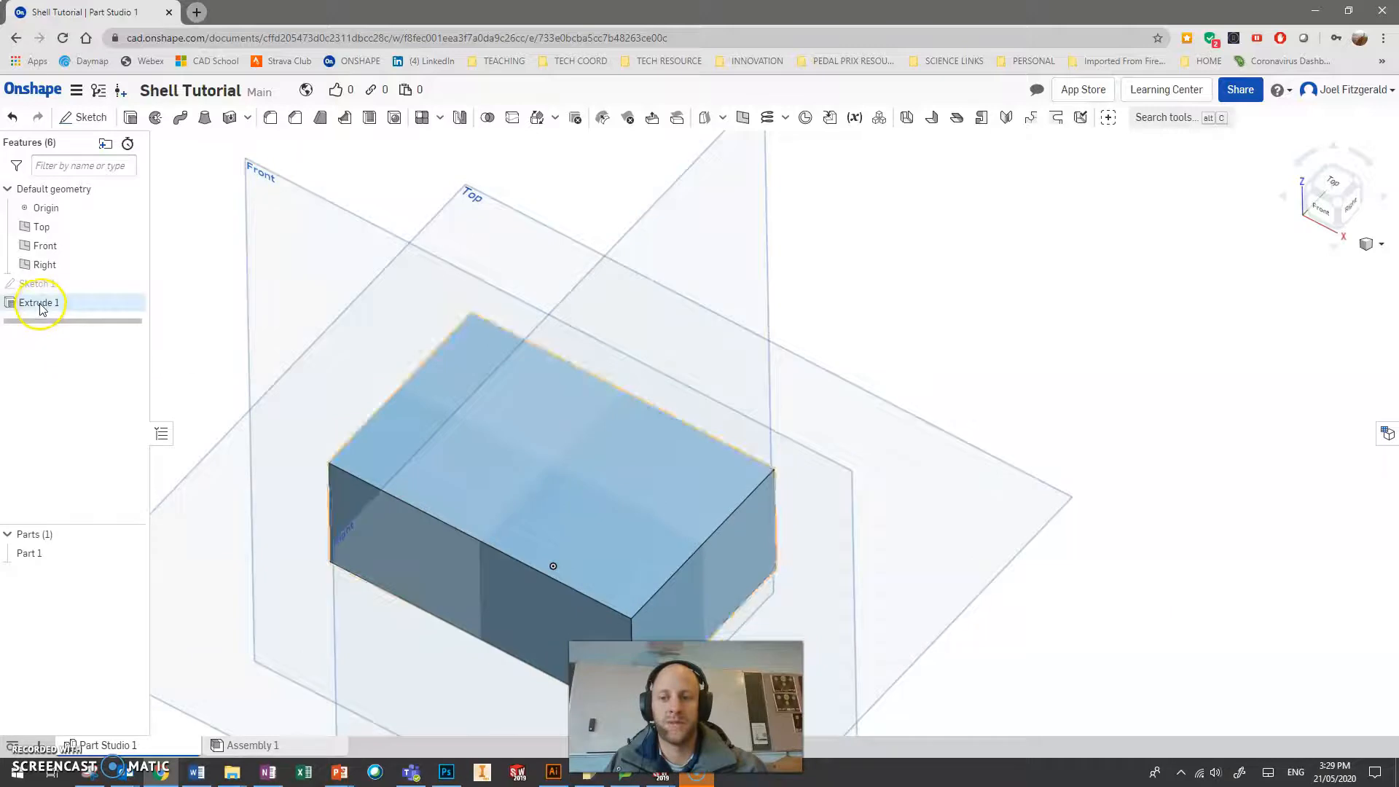
{"action": "right_click_drag", "start_coordinate": [540, 474], "coordinate": [540, 460]}
{"action": "scroll", "coordinate": [437, 514], "scroll_direction": "down", "scroll_amount": 1}
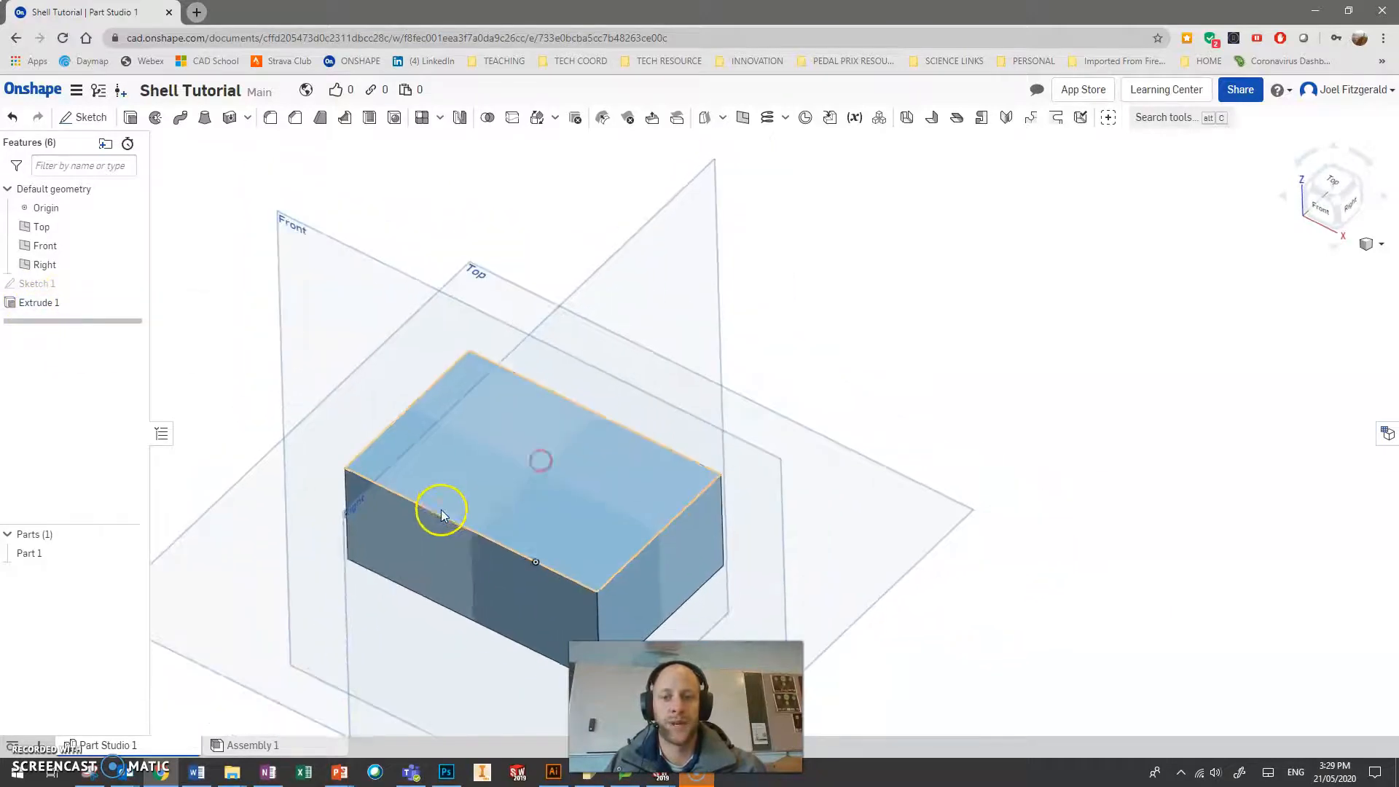
{"action": "scroll", "coordinate": [408, 562], "scroll_direction": "up", "scroll_amount": 2}
{"action": "scroll", "coordinate": [372, 520], "scroll_direction": "down", "scroll_amount": 2}
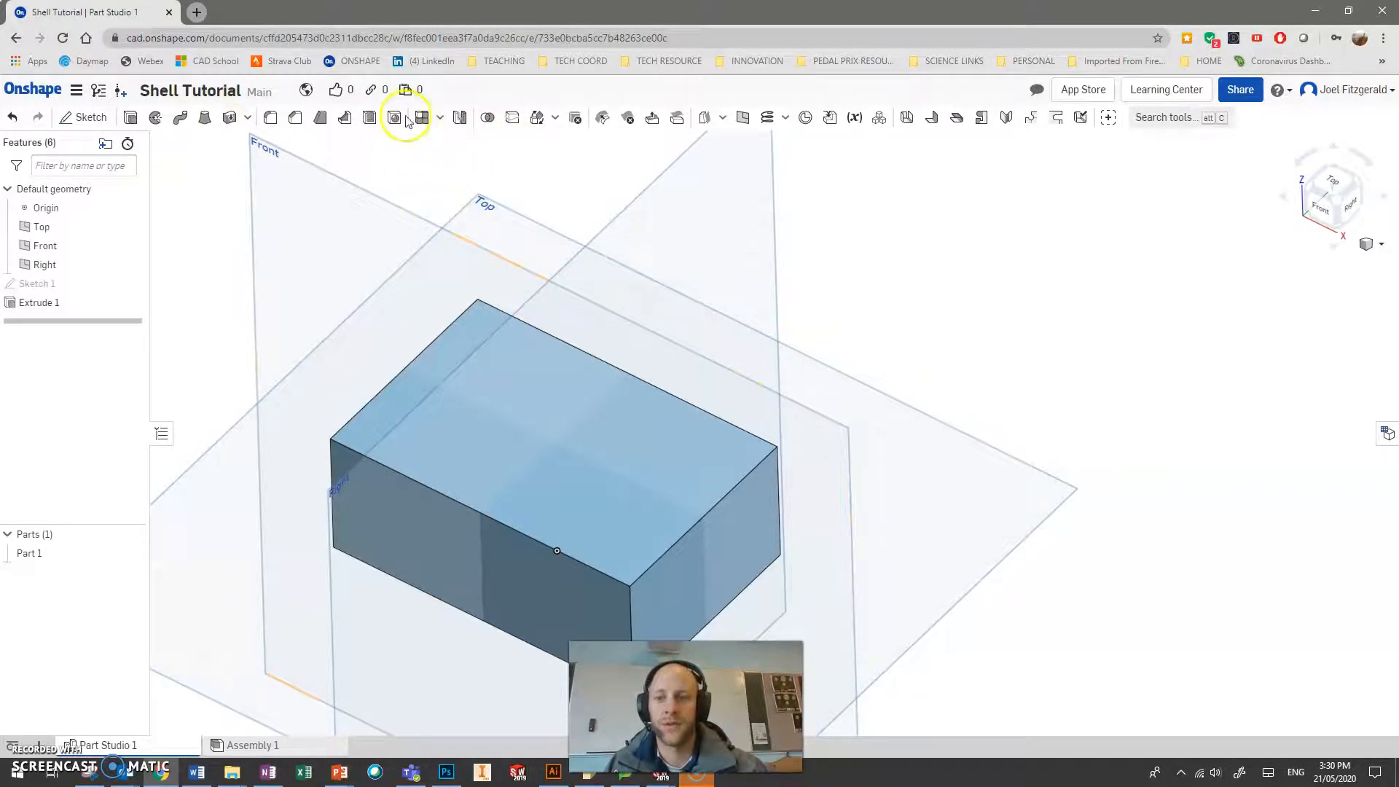
Shell the solid block with a 2 mm wall thickness, removing its top face.
{"action": "left_click", "coordinate": [249, 118]}
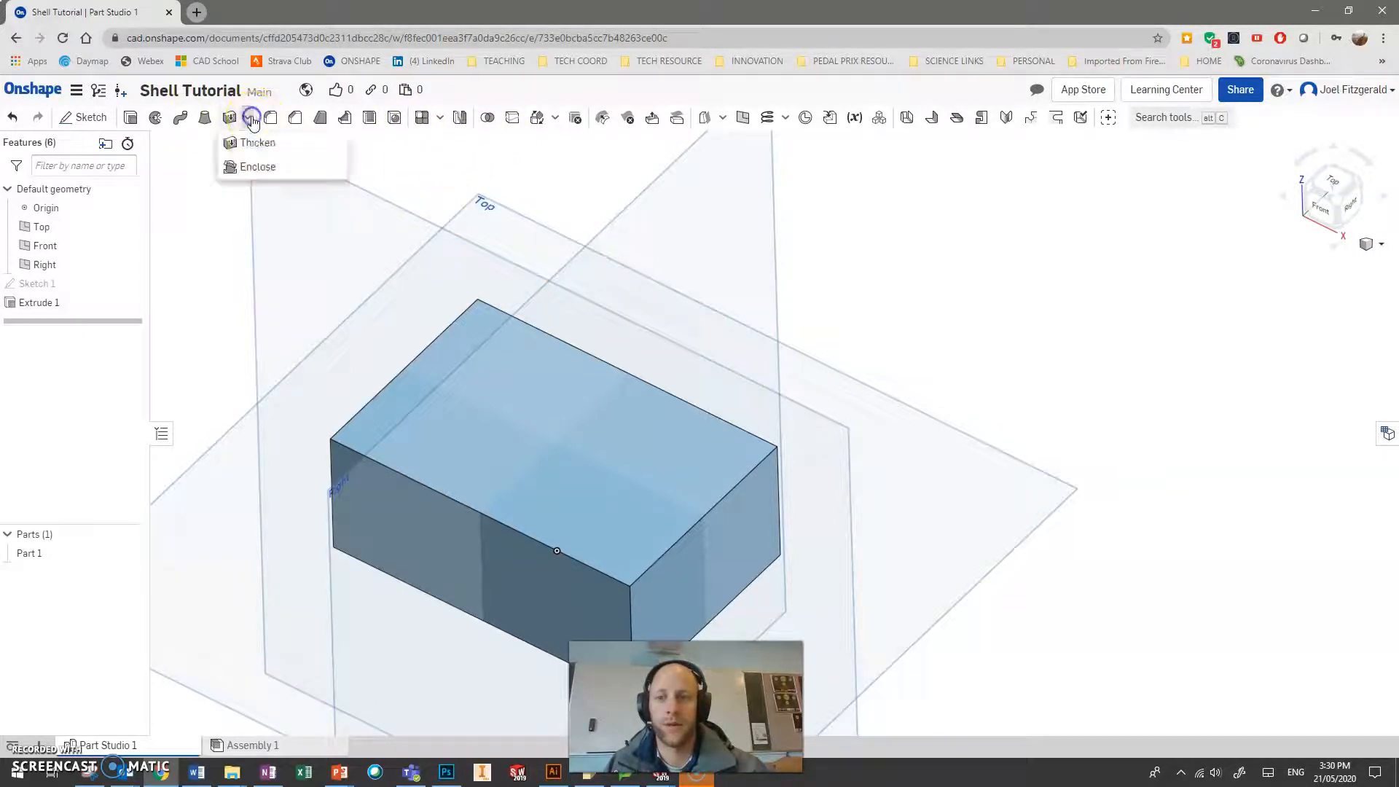
{"action": "left_click", "coordinate": [287, 121]}
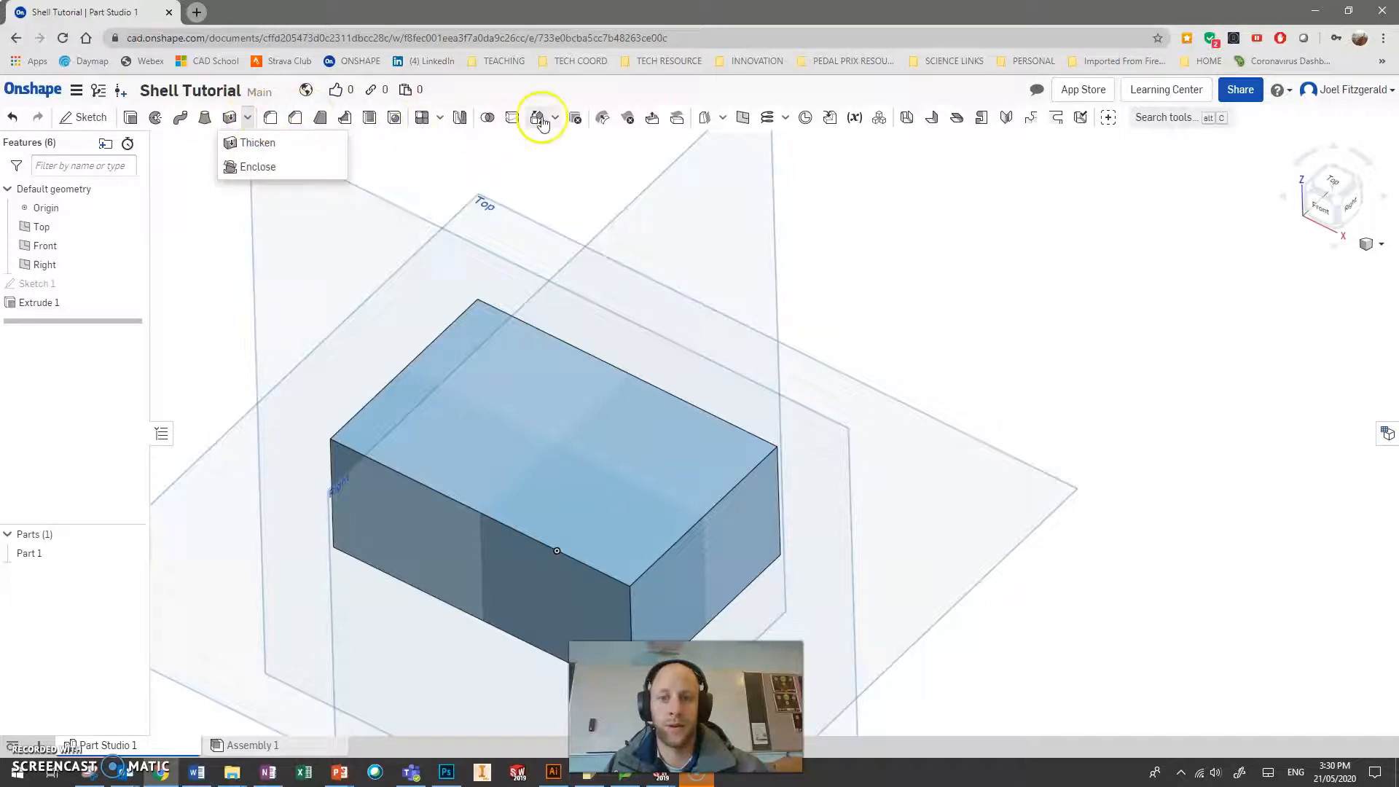
{"action": "left_click", "coordinate": [370, 124]}
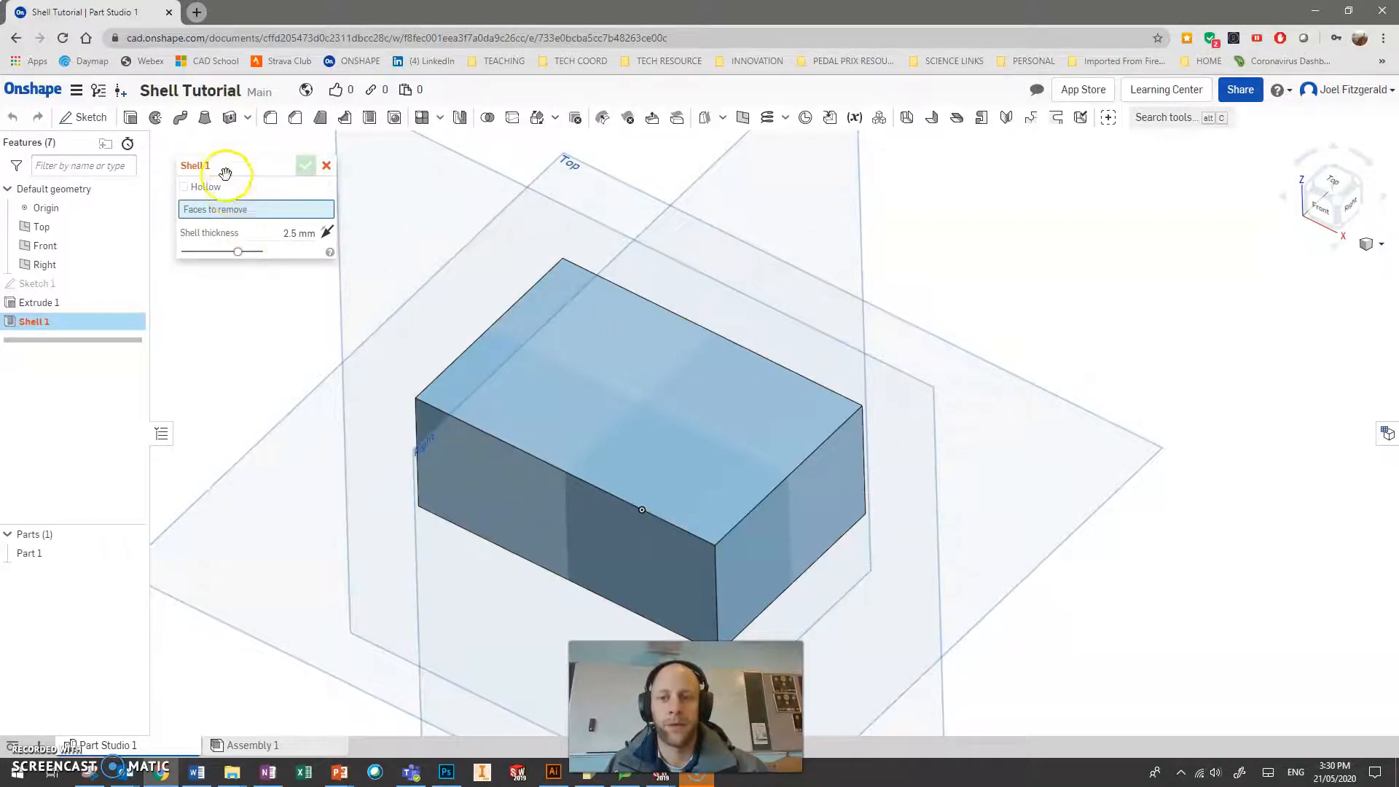
{"action": "left_click", "coordinate": [208, 217]}
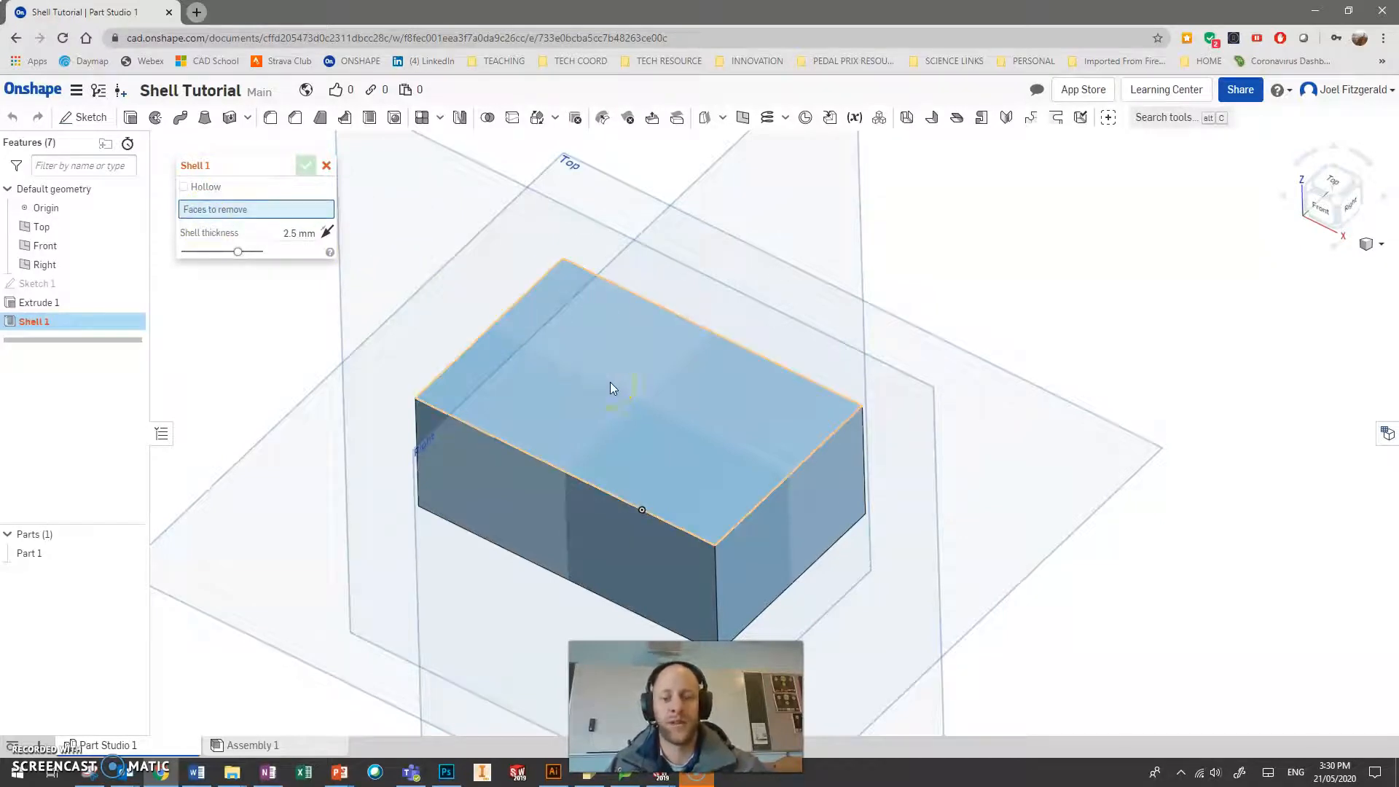
{"action": "left_click", "coordinate": [720, 417]}
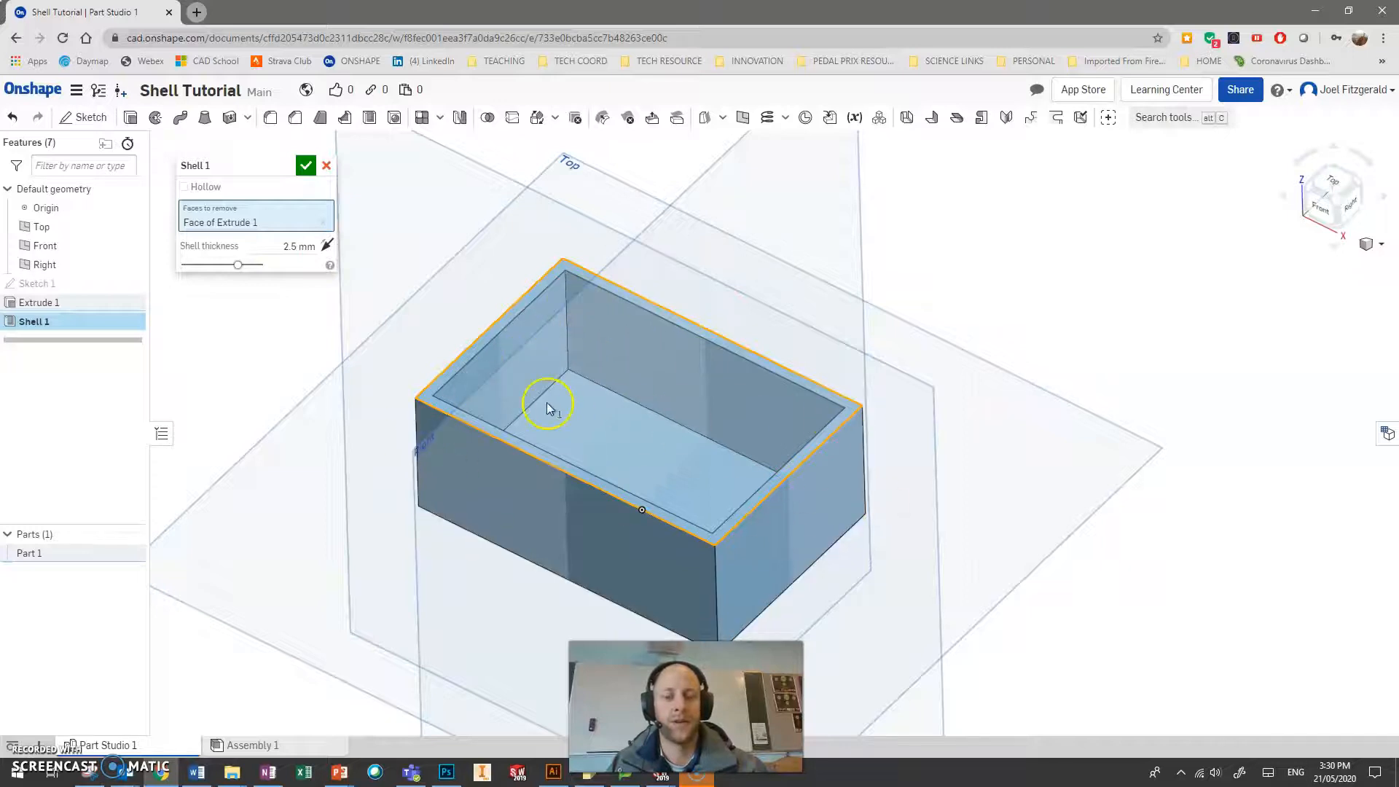
{"action": "left_click", "coordinate": [287, 245]}
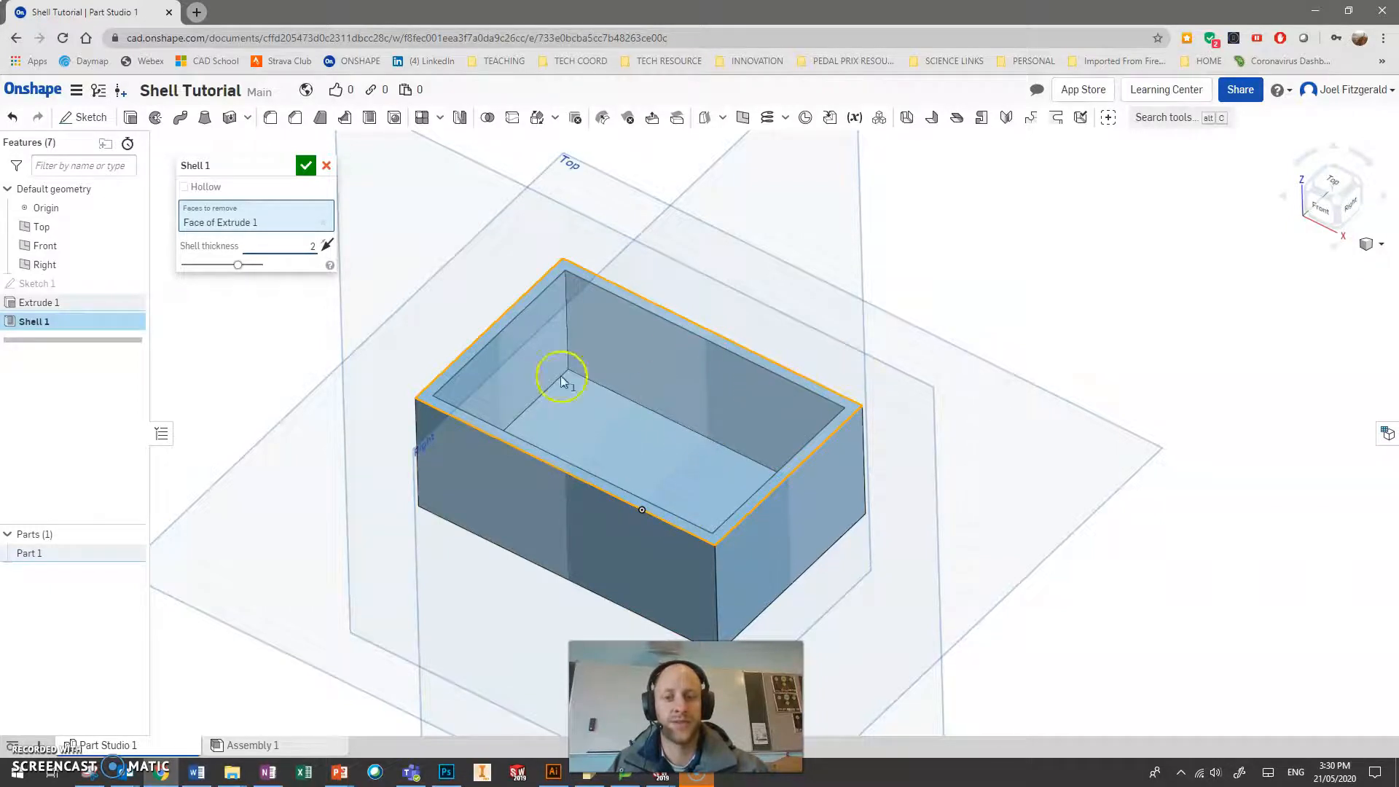
{"action": "left_click", "coordinate": [305, 165]}
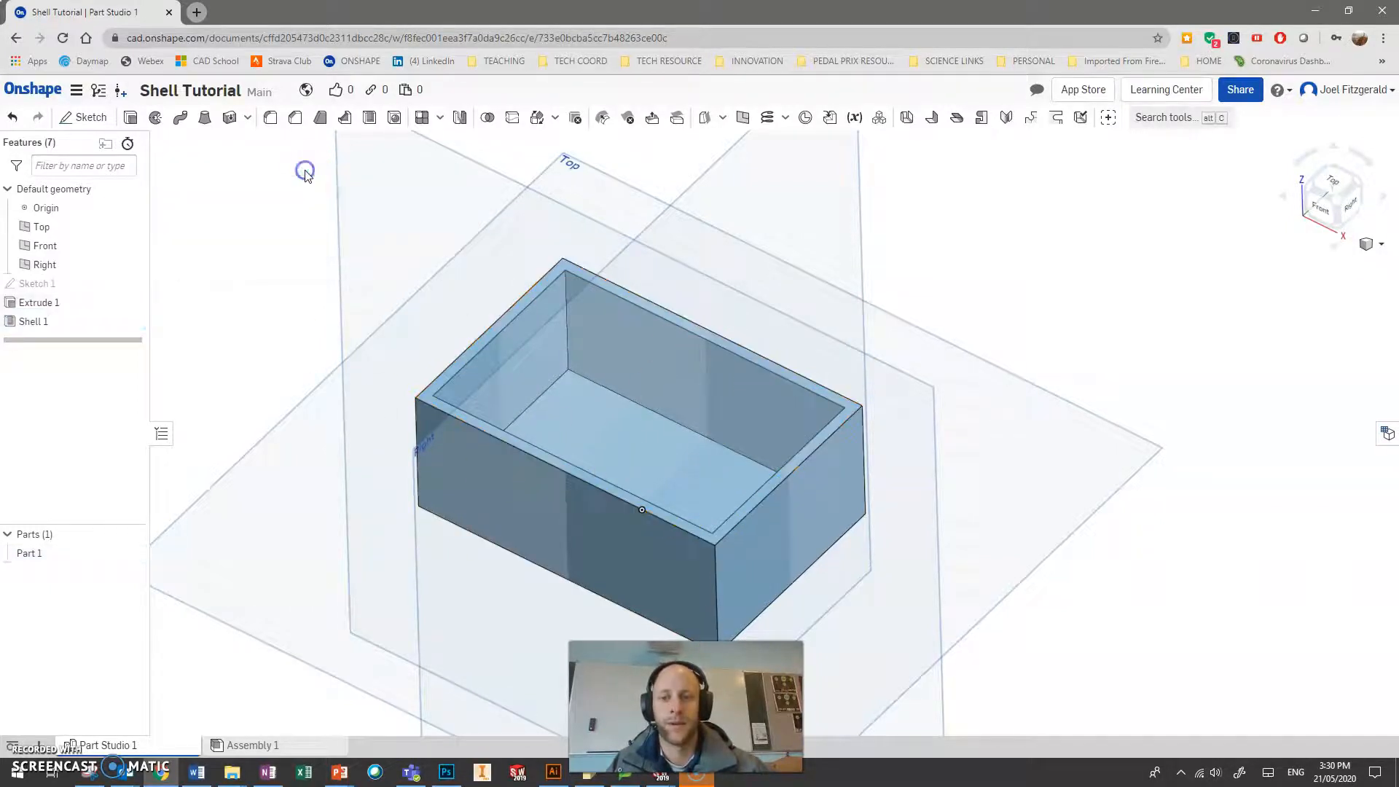
{"action": "right_click_drag", "start_coordinate": [929, 436], "coordinate": [578, 484]}
{"action": "scroll", "coordinate": [624, 505], "scroll_direction": "up", "scroll_amount": 5}
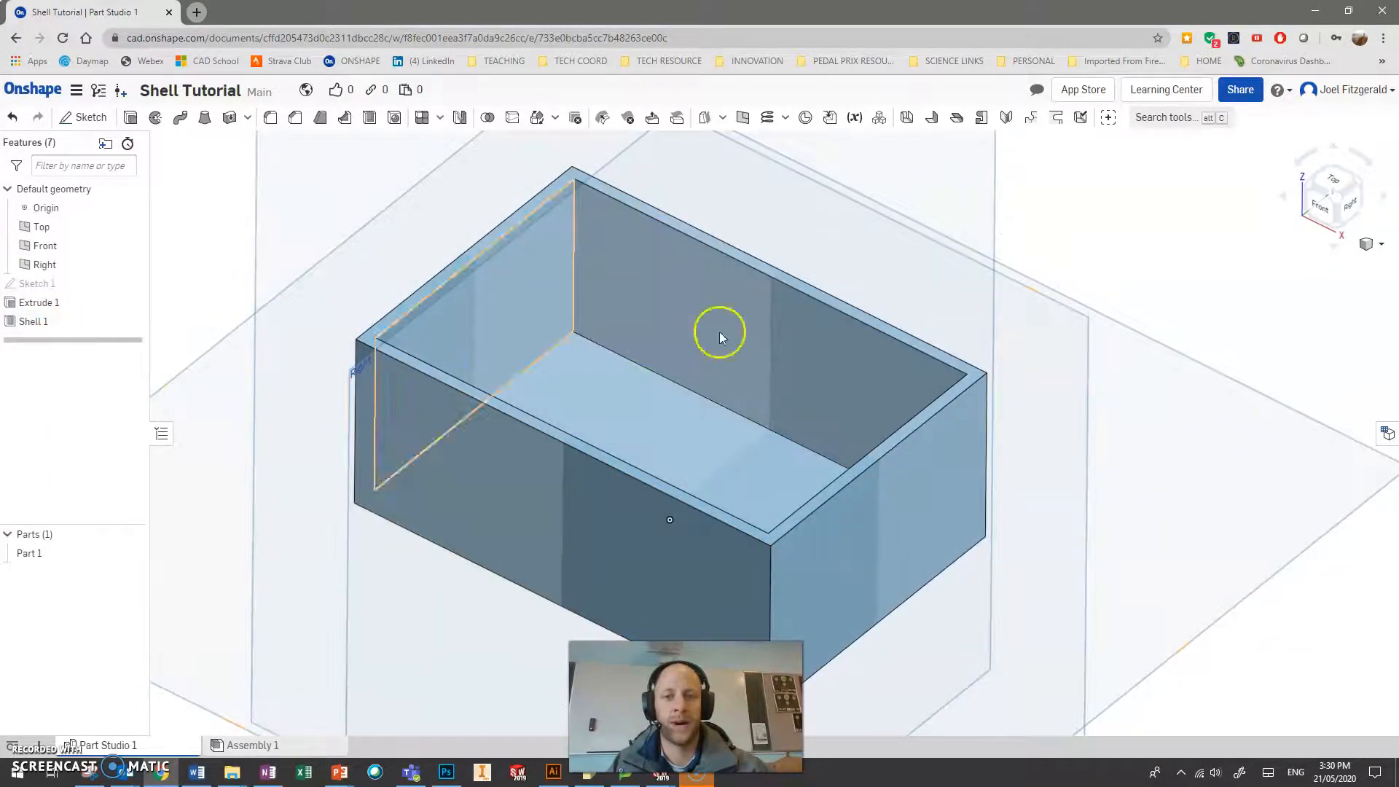
{"action": "right_click_drag", "start_coordinate": [937, 506], "coordinate": [867, 359]}
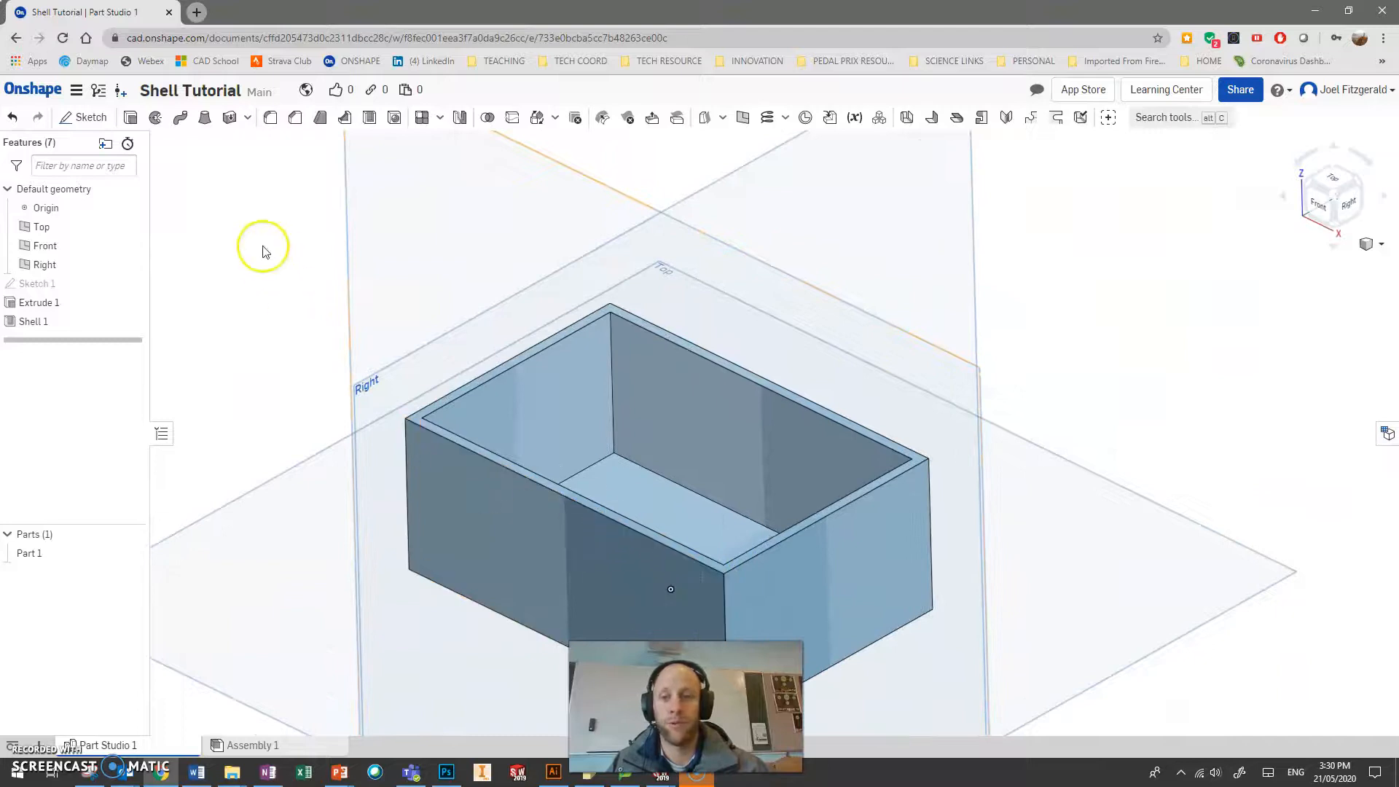
Replace the shell with a new 2 mm shell that removes both the top and bottom faces of the block.
{"action": "left_click", "coordinate": [24, 322]}
{"action": "key", "text": "Delete"}
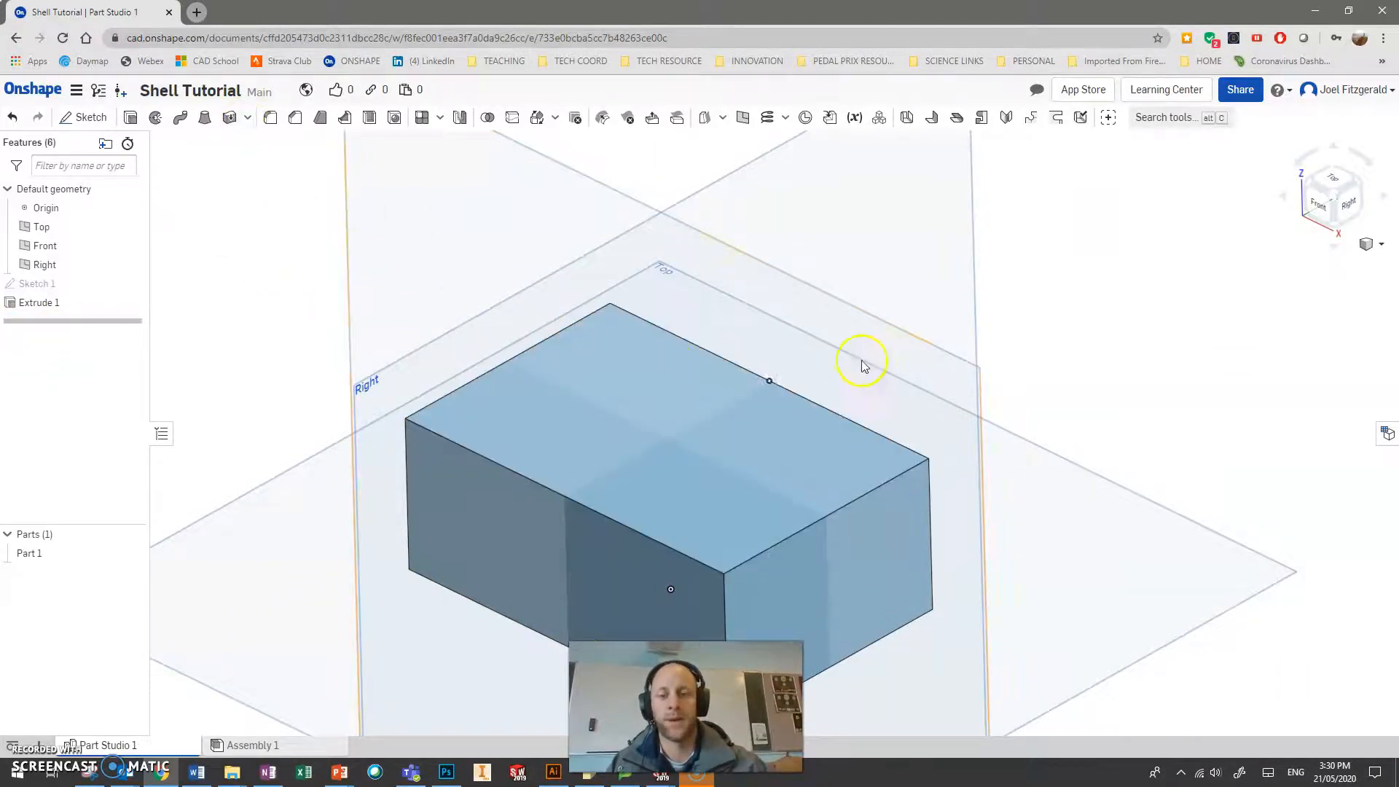
{"action": "left_click", "coordinate": [691, 344]}
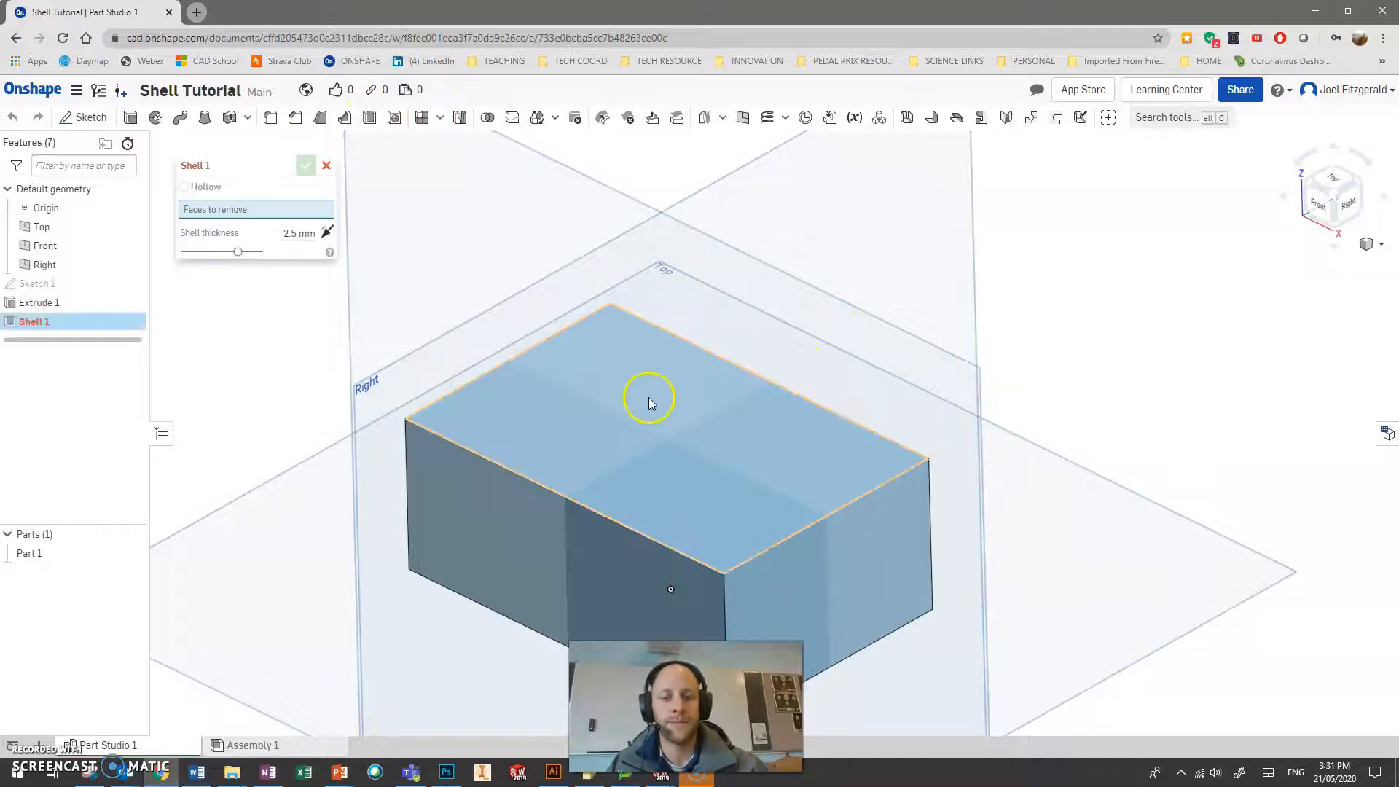
{"action": "left_click", "coordinate": [806, 496]}
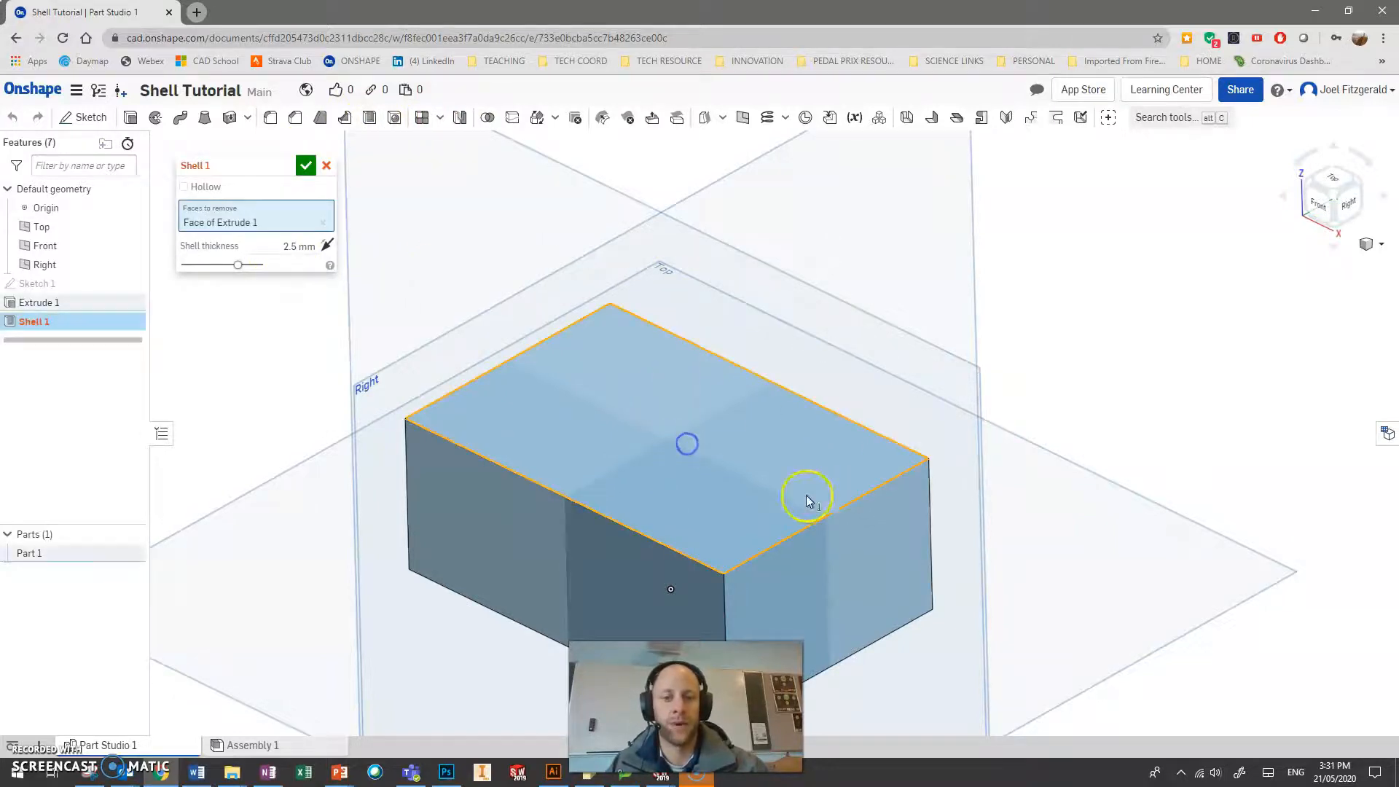
{"action": "right_click_drag", "start_coordinate": [602, 590], "coordinate": [612, 471]}
{"action": "left_click", "coordinate": [707, 628]}
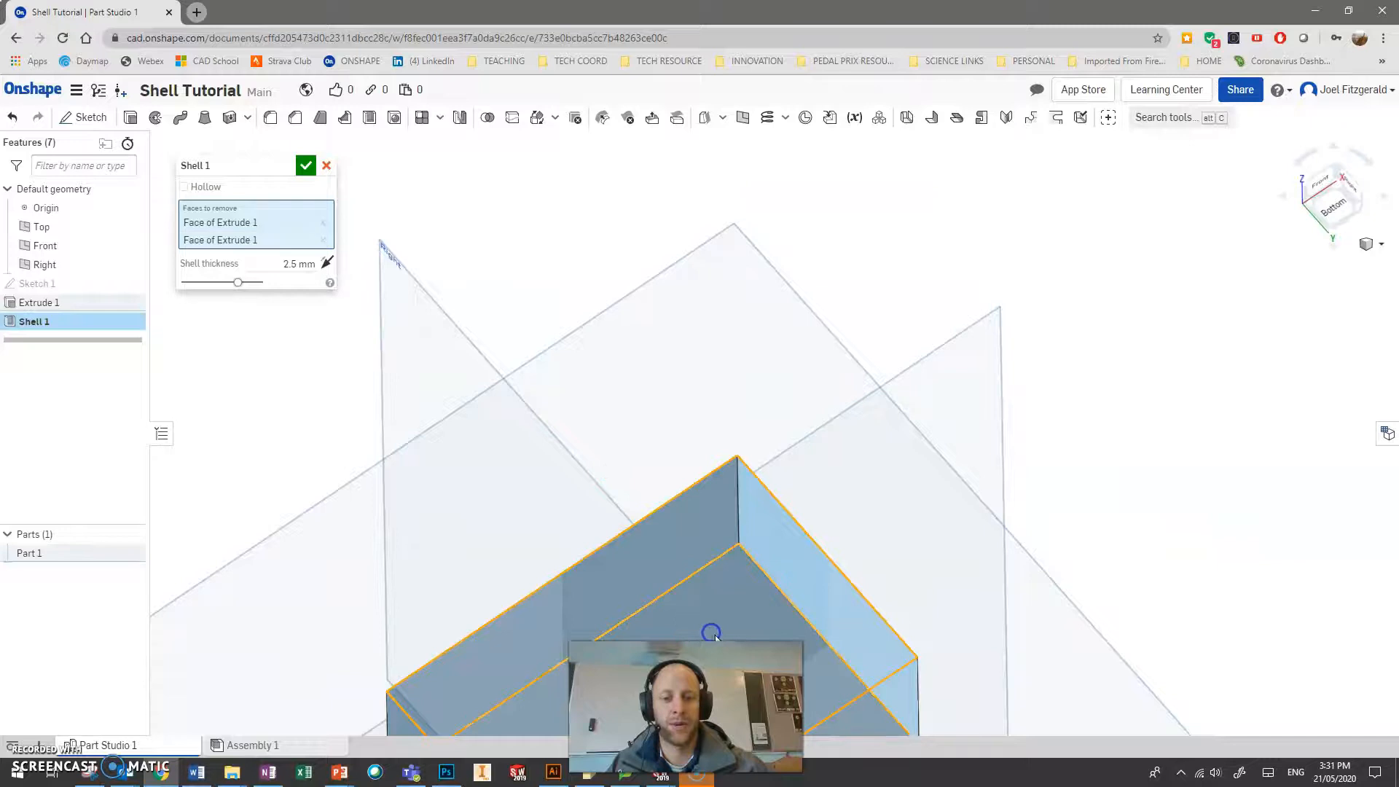
{"action": "right_click_drag", "start_coordinate": [802, 225], "coordinate": [802, 366]}
{"action": "type", "text": "2"}
{"action": "key", "text": "Return"}
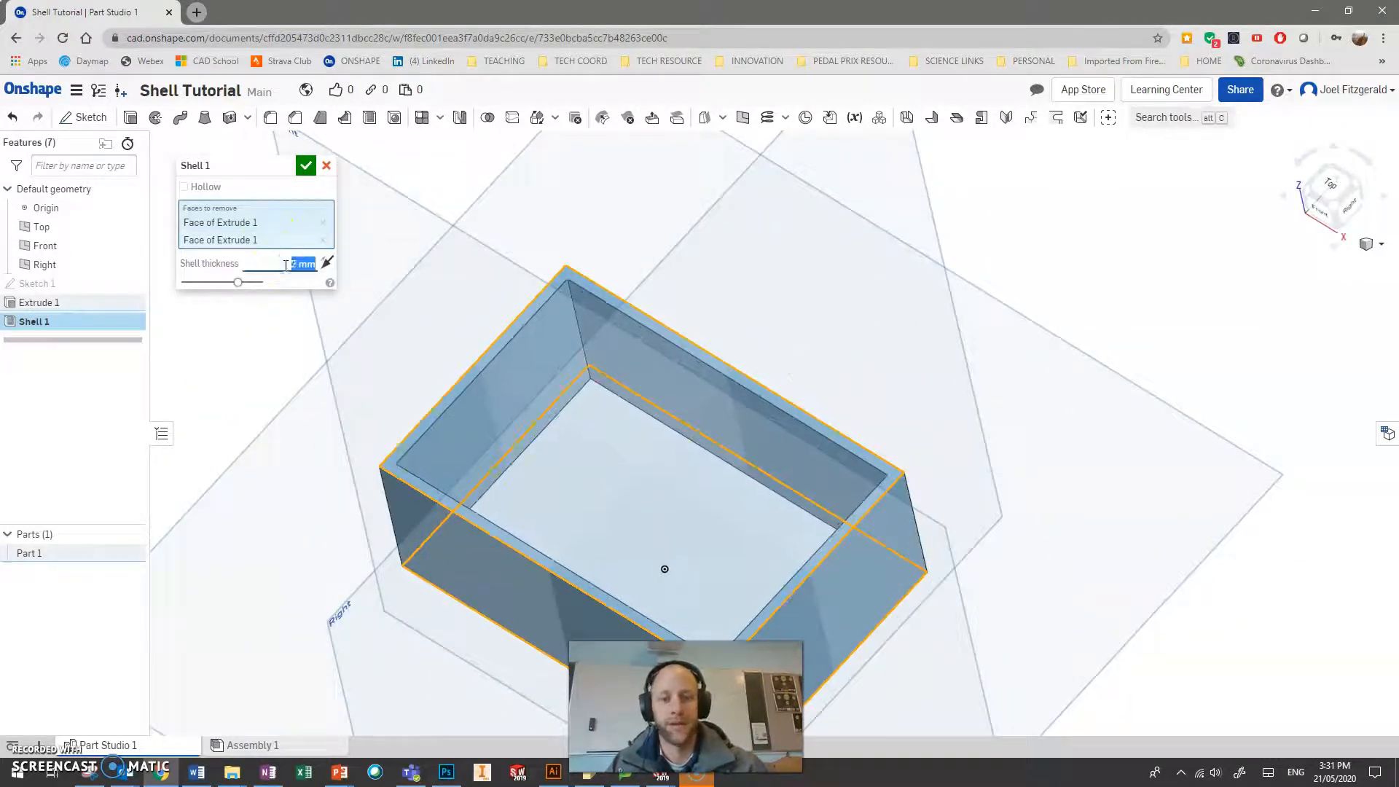
{"action": "left_click", "coordinate": [304, 173]}
{"action": "right_click_drag", "start_coordinate": [959, 462], "coordinate": [908, 453]}
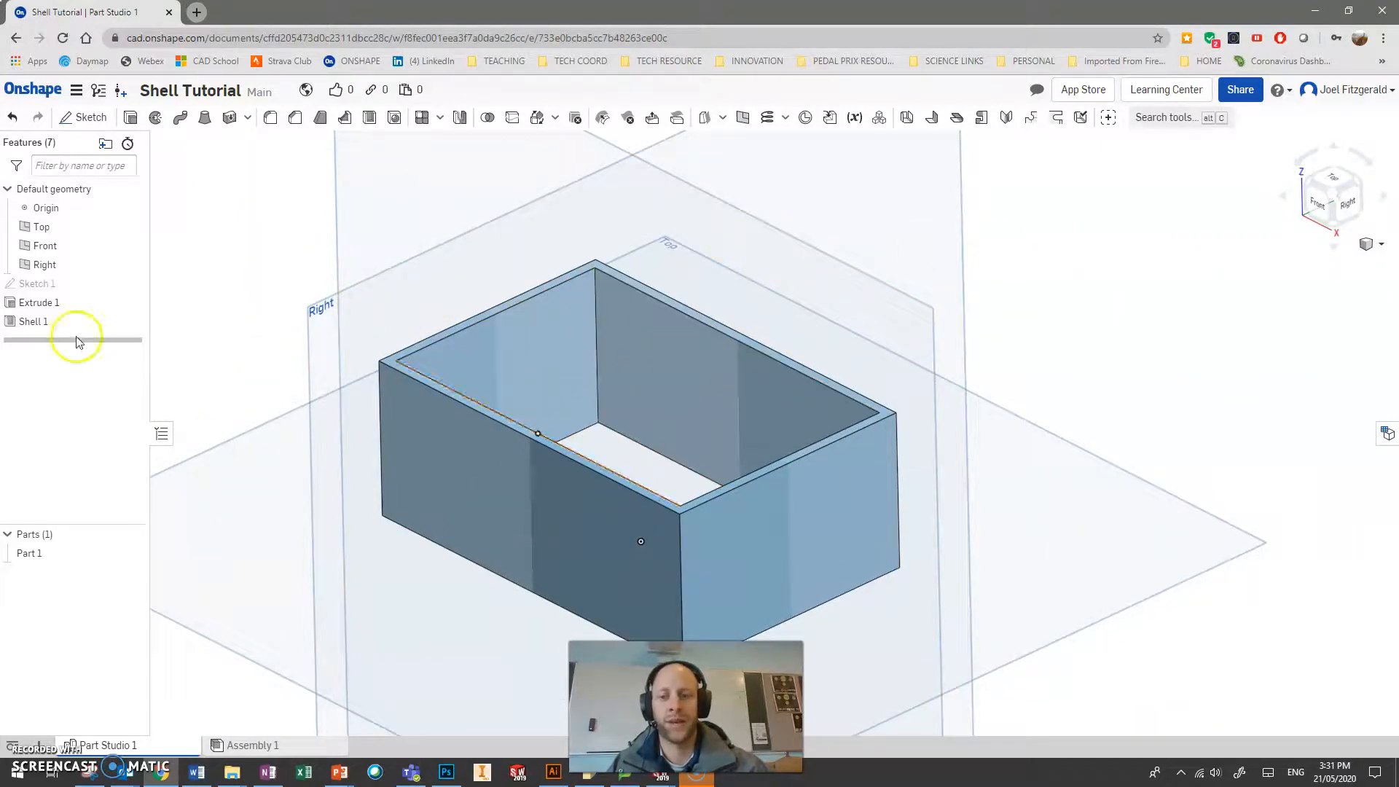
Delete the shell that is open at both ends and undo back to the shell with the closed bottom.
{"action": "left_click", "coordinate": [35, 324]}
{"action": "key", "text": "Delete"}
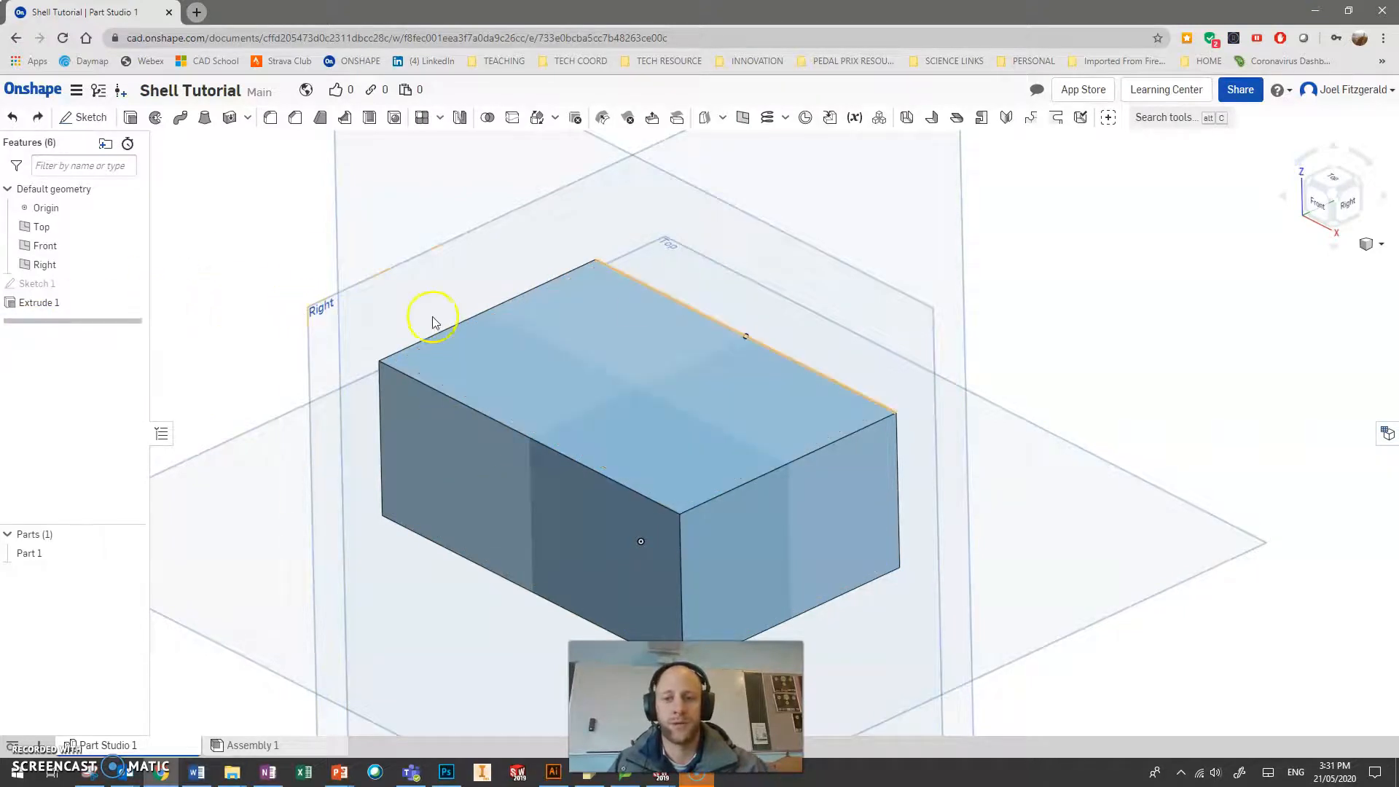
{"action": "key", "text": "ctrl+z"}
{"action": "mouse_move", "coordinate": [833, 375]}
{"action": "right_mouse_down"}
{"action": "mouse_move", "coordinate": [828, 435]}
{"action": "mouse_move", "coordinate": [806, 383]}
{"action": "mouse_move", "coordinate": [821, 405]}
{"action": "mouse_move", "coordinate": [816, 394]}
{"action": "right_mouse_up"}
{"action": "scroll", "coordinate": [708, 518], "scroll_direction": "down", "scroll_amount": 1}
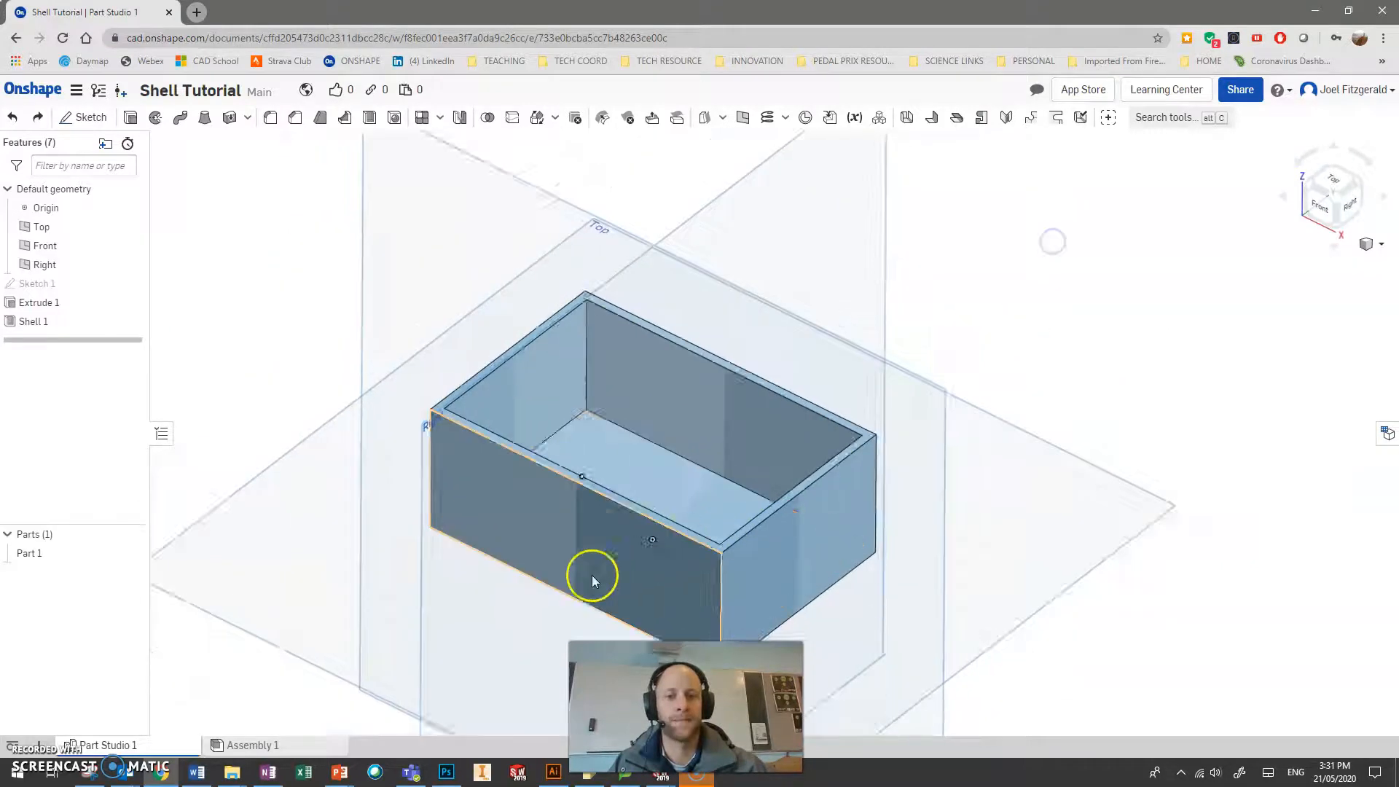
{"action": "scroll", "coordinate": [592, 575], "scroll_direction": "up", "scroll_amount": 2}
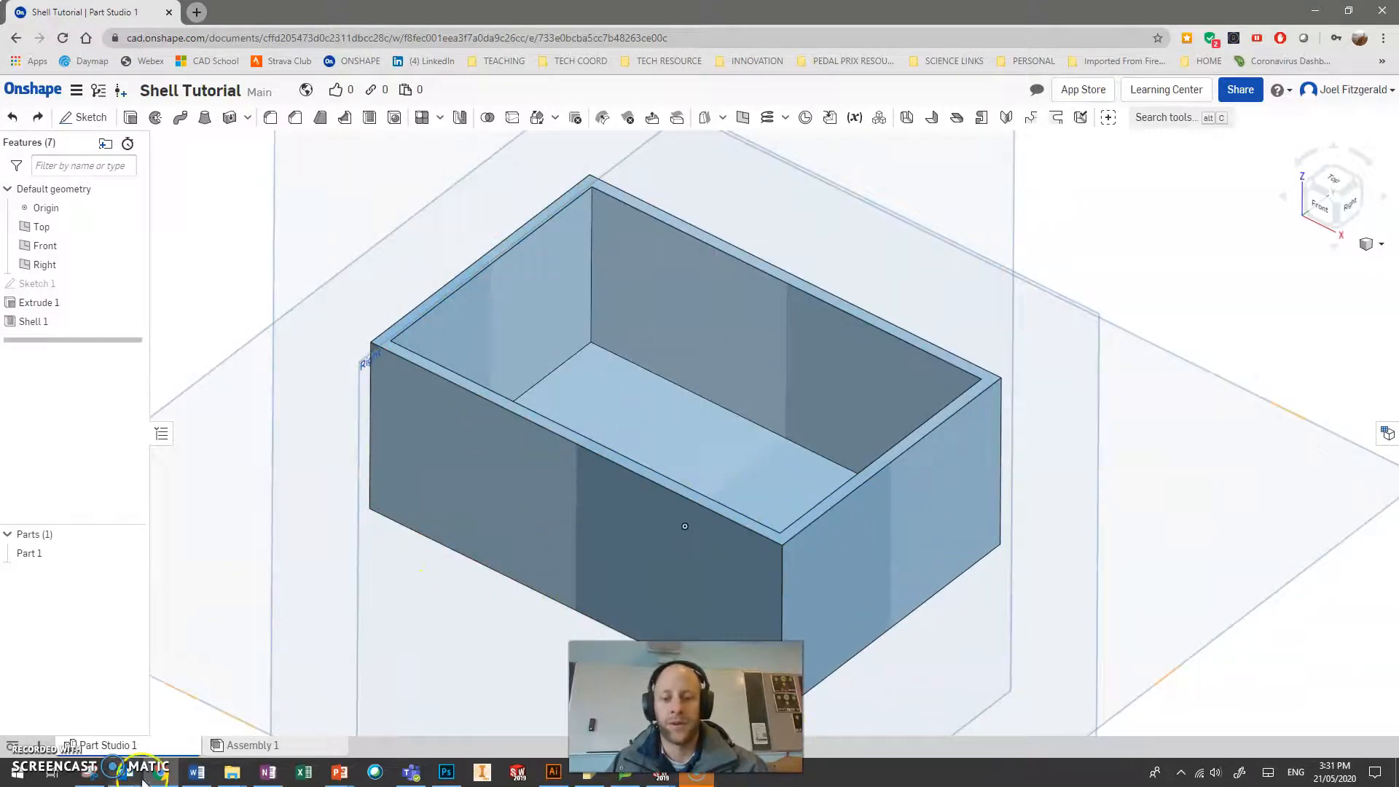
{"action": "right_click_drag", "start_coordinate": [665, 412], "coordinate": [670, 437]}
{"action": "left_click", "coordinate": [36, 304]}
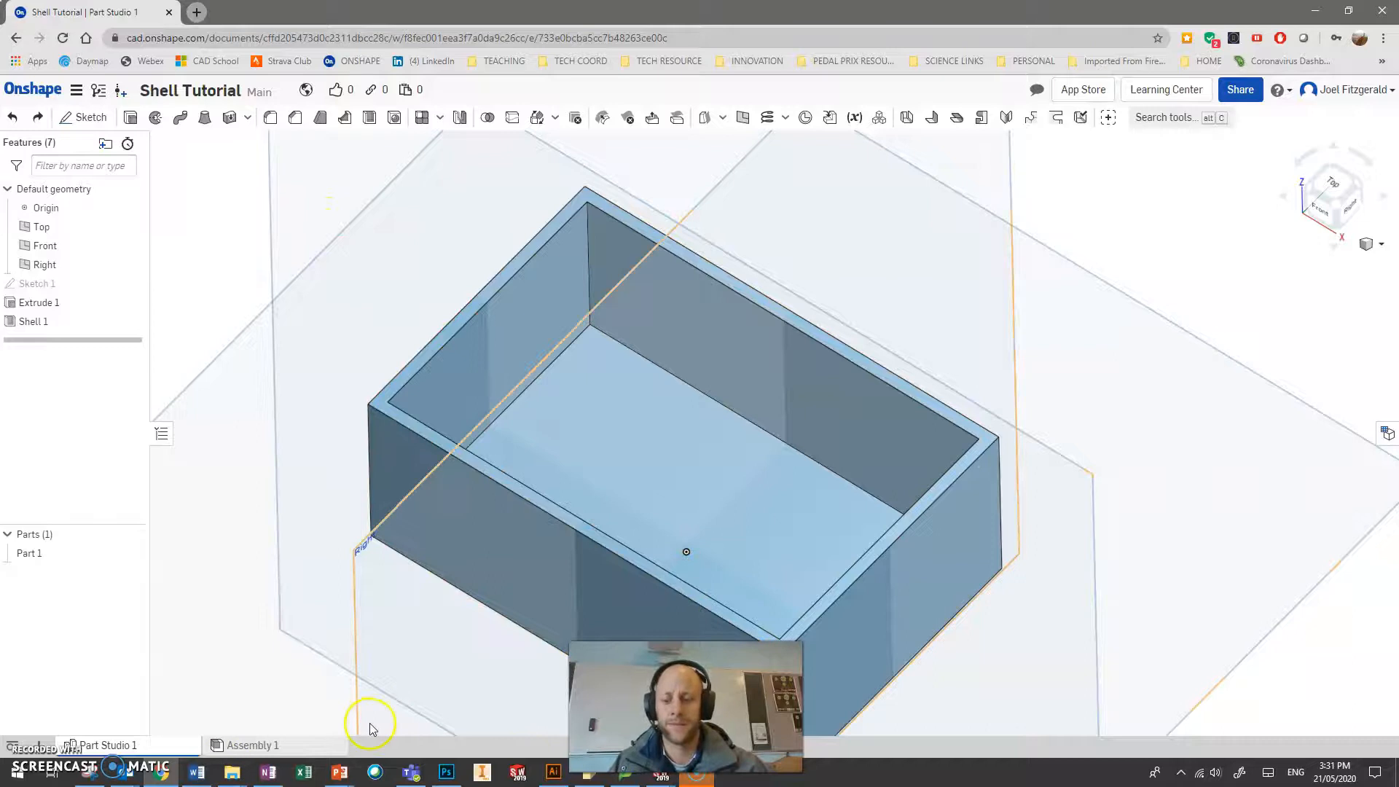
Check the corner radii on the reference drawing, then return to the box model in Onshape.
{"action": "key", "text": "alt+Tab"}
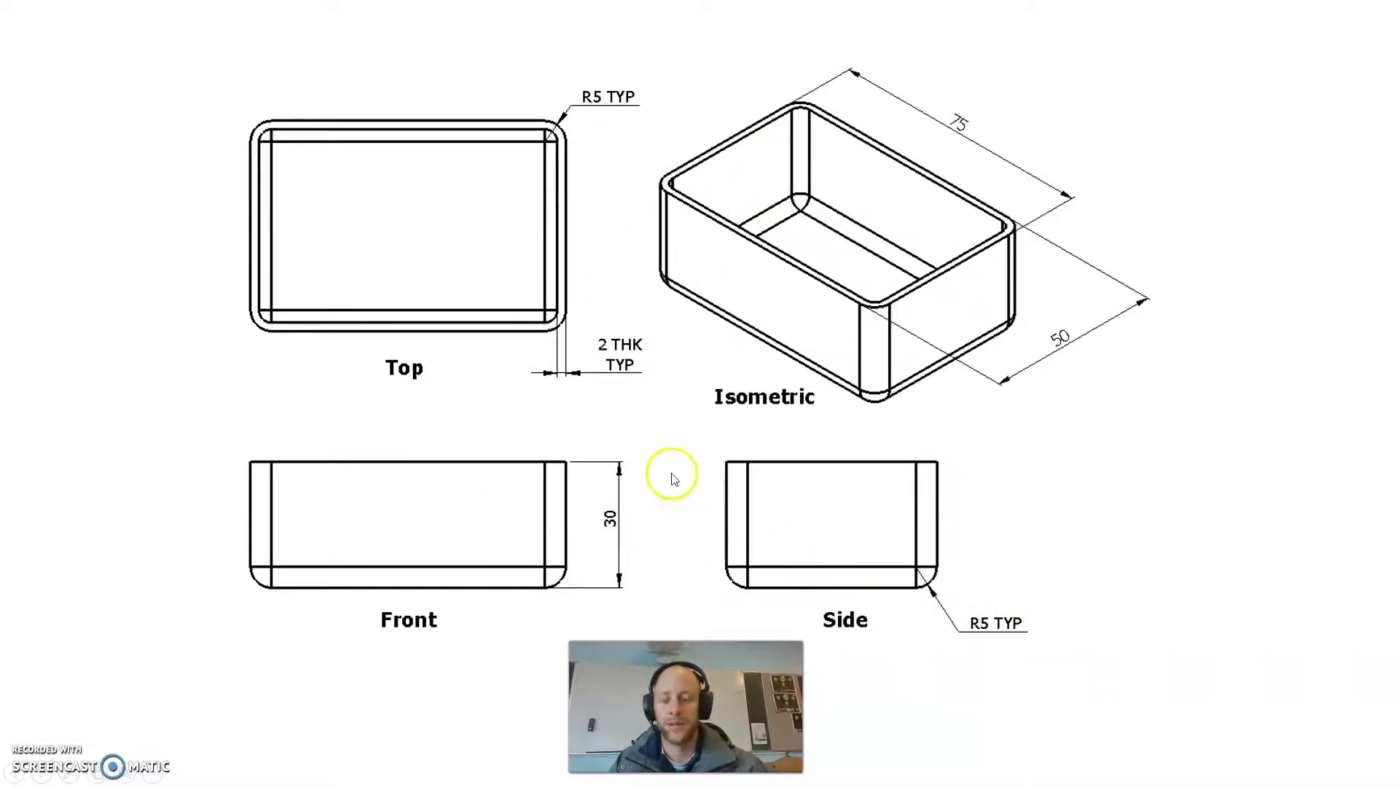
{"action": "key", "text": "alt+Tab"}
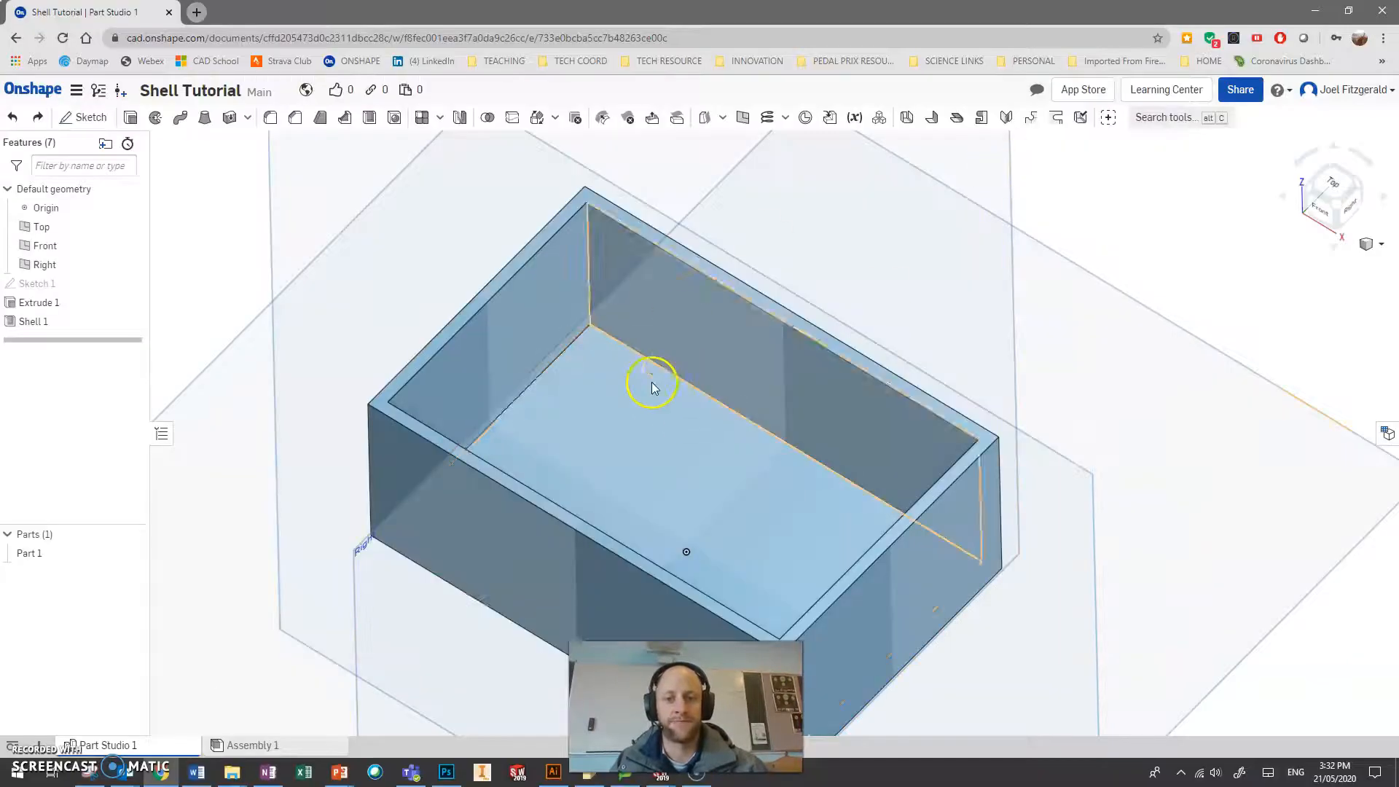
{"action": "scroll", "coordinate": [680, 396], "scroll_direction": "up", "scroll_amount": 3}
{"action": "scroll", "coordinate": [671, 325], "scroll_direction": "down", "scroll_amount": 2}
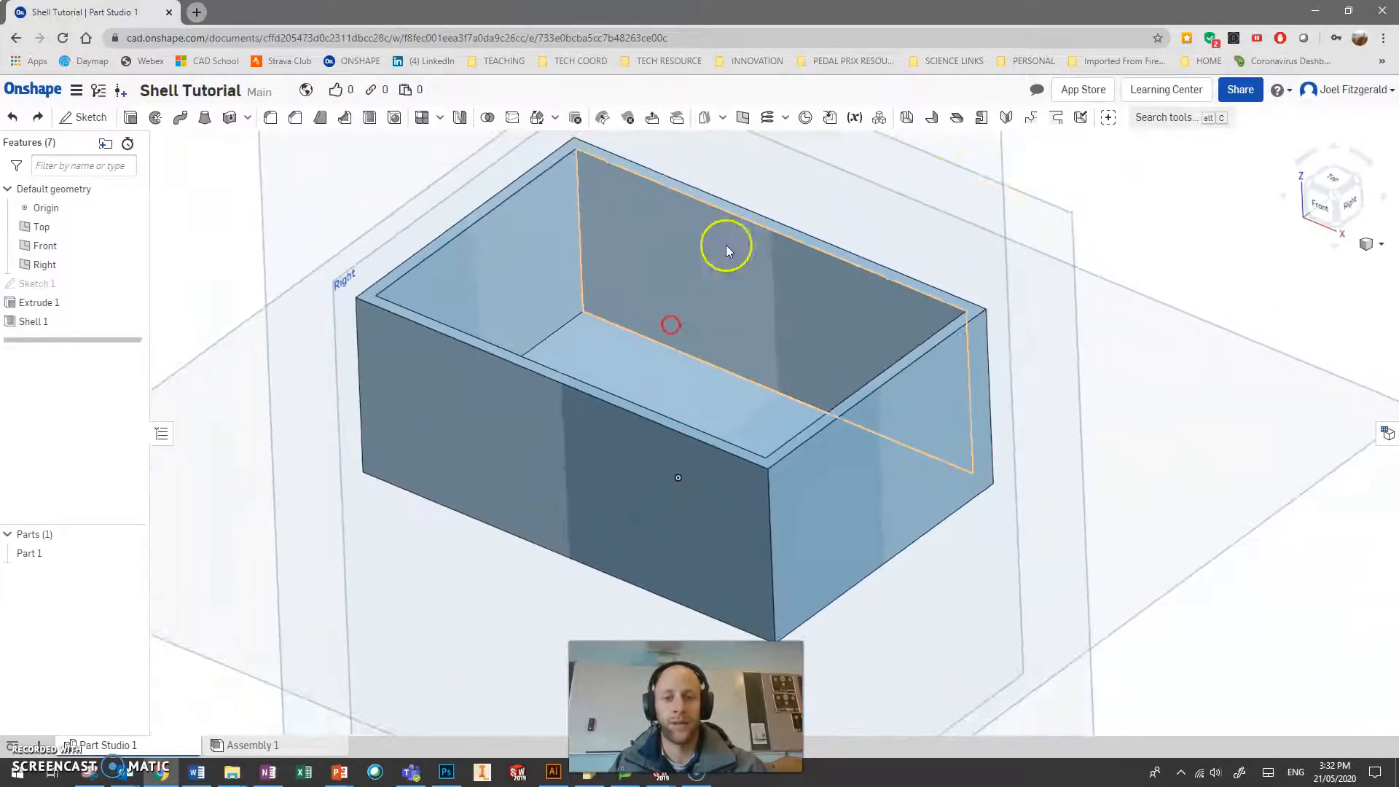
Start a circular fillet of 5 mm radius on the four outer vertical corner edges of the shelled box.
{"action": "scroll", "coordinate": [726, 245], "scroll_direction": "up", "scroll_amount": 2}
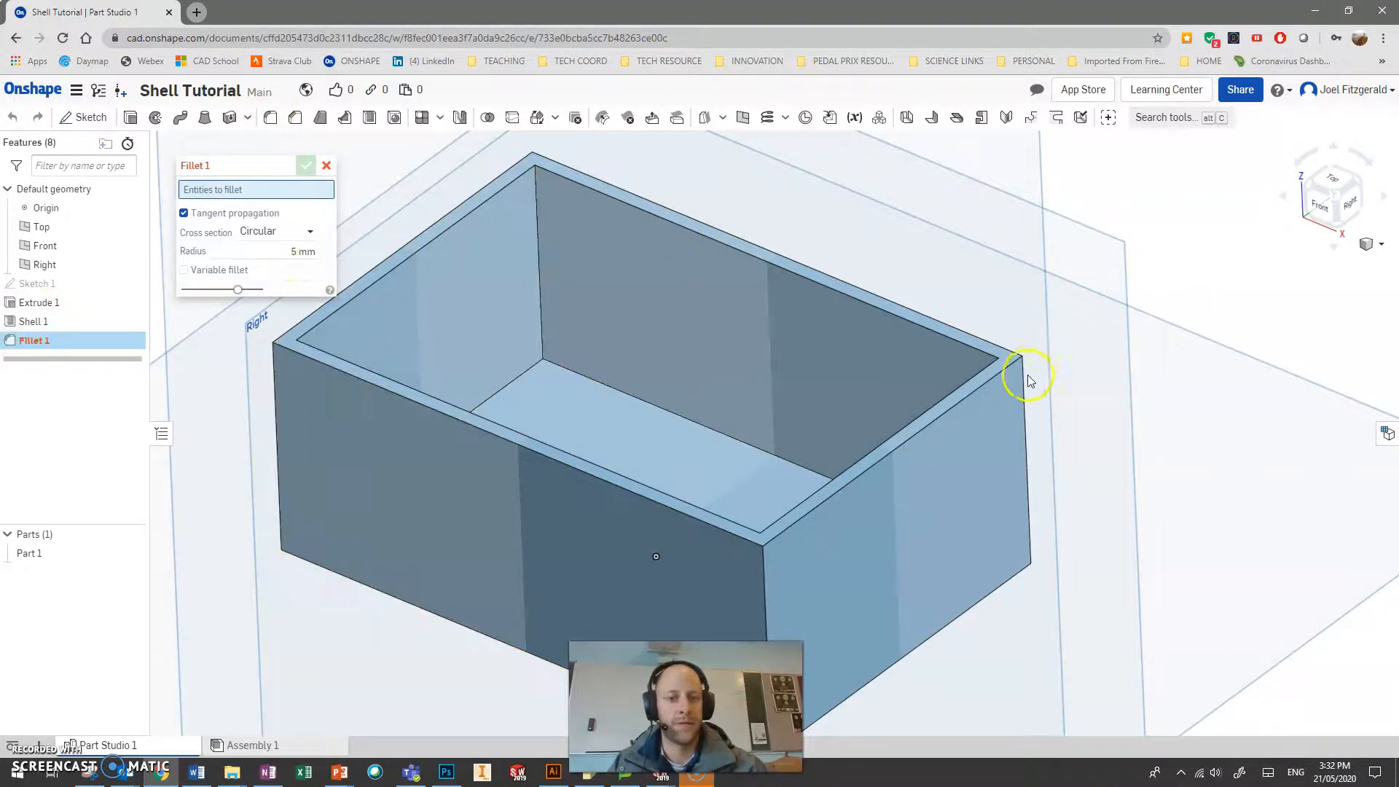
{"action": "left_click", "coordinate": [763, 568]}
{"action": "left_click", "coordinate": [277, 387]}
{"action": "right_click_drag", "start_coordinate": [668, 256], "coordinate": [536, 290]}
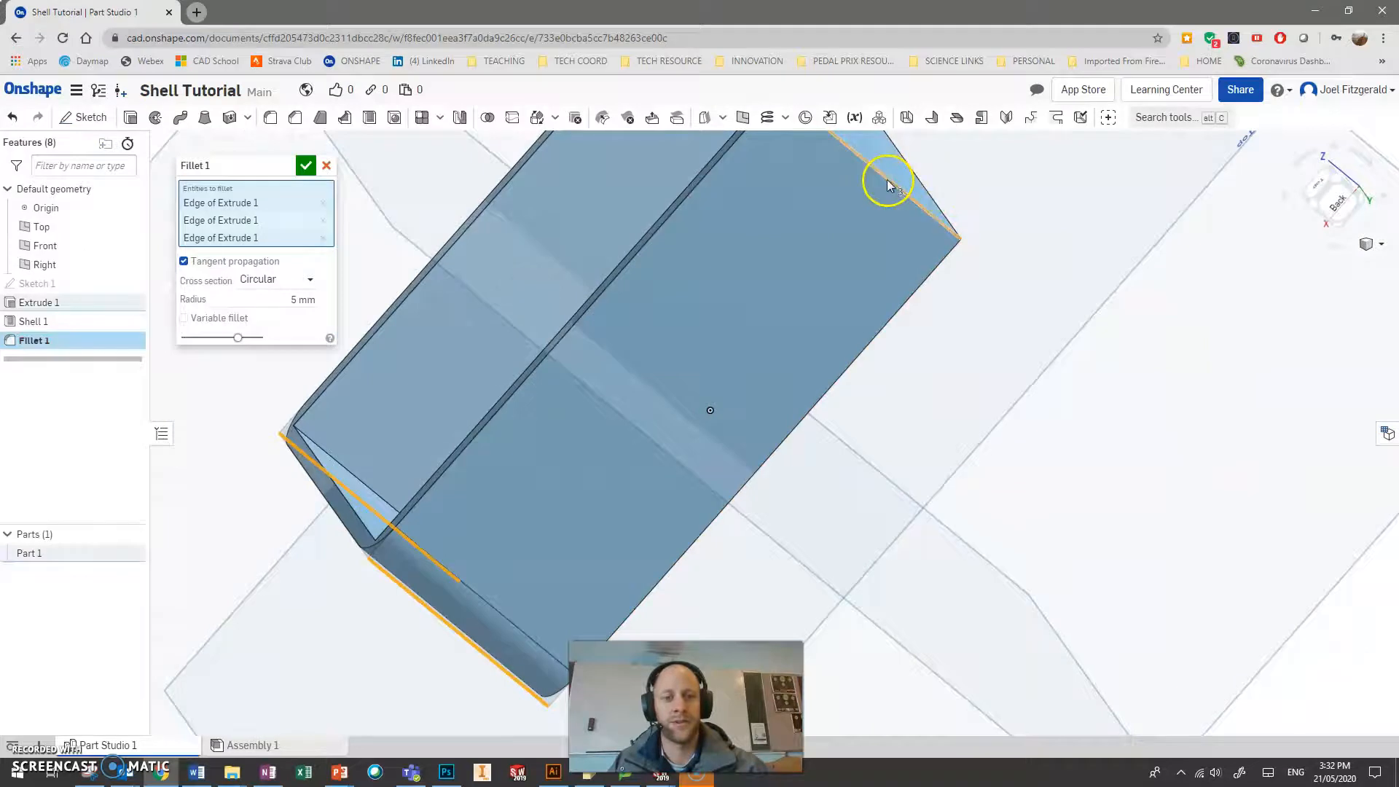
{"action": "left_click", "coordinate": [887, 186]}
{"action": "right_click_drag", "start_coordinate": [805, 362], "coordinate": [944, 335]}
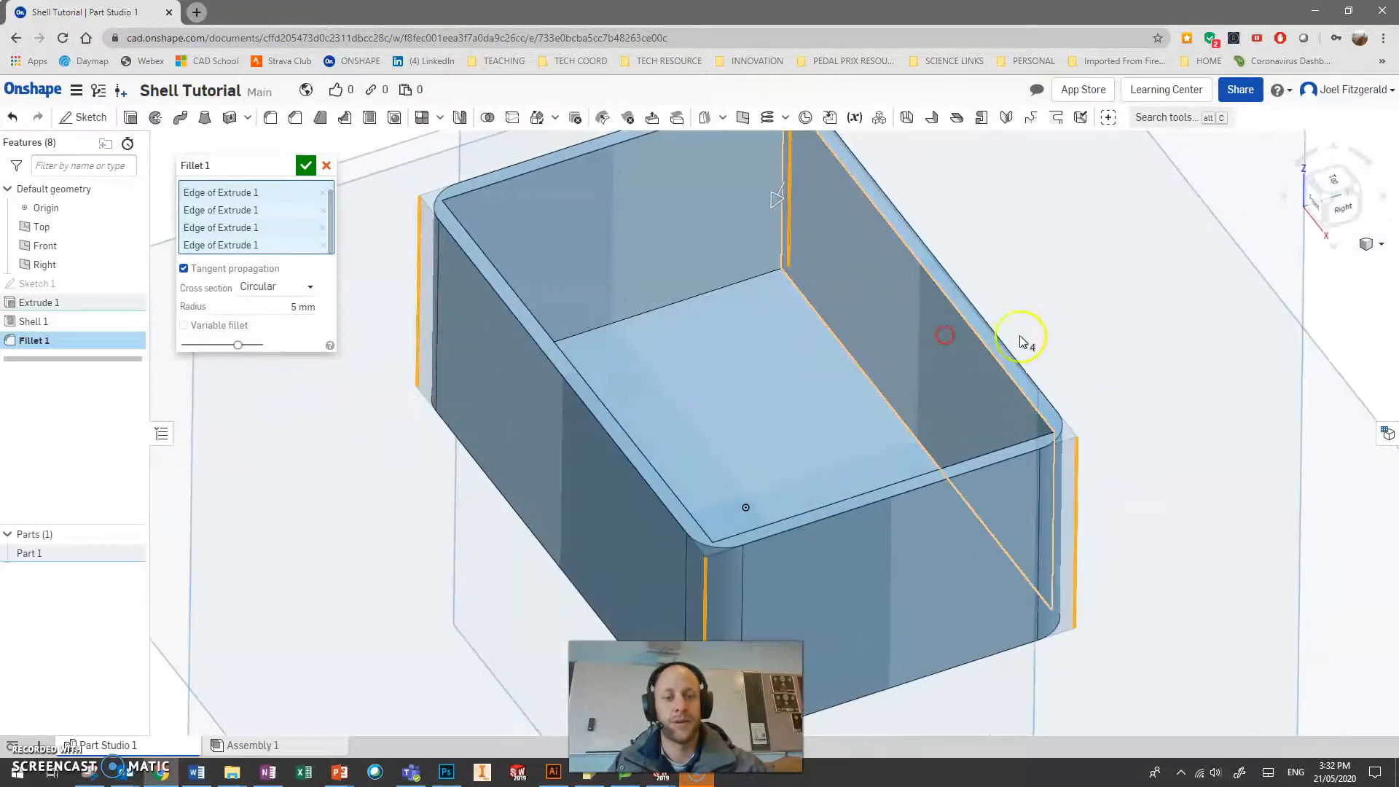
{"action": "scroll", "coordinate": [979, 273], "scroll_direction": "down", "scroll_amount": 2}
{"action": "scroll", "coordinate": [905, 205], "scroll_direction": "up", "scroll_amount": 4}
{"action": "scroll", "coordinate": [810, 330], "scroll_direction": "down", "scroll_amount": 2}
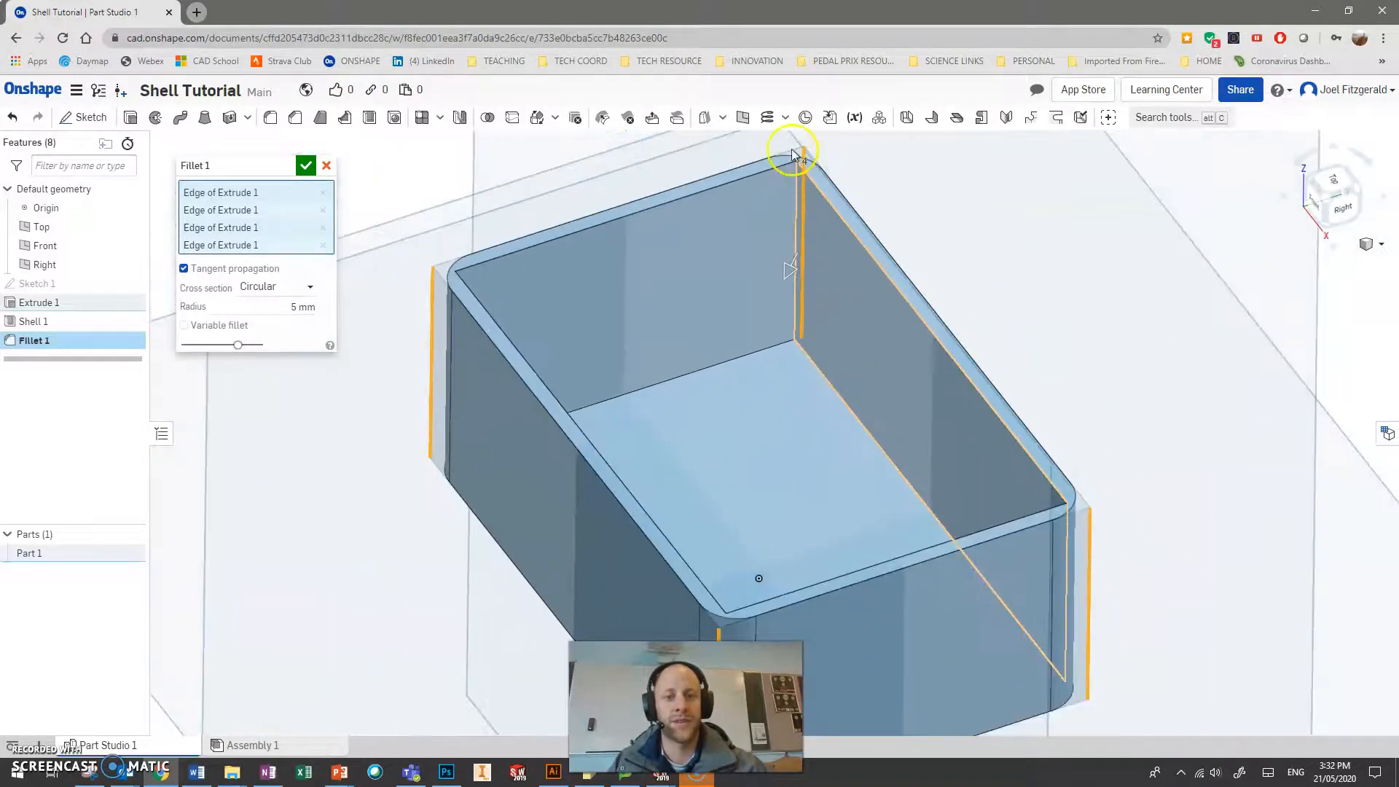
{"action": "scroll", "coordinate": [794, 153], "scroll_direction": "up", "scroll_amount": 2}
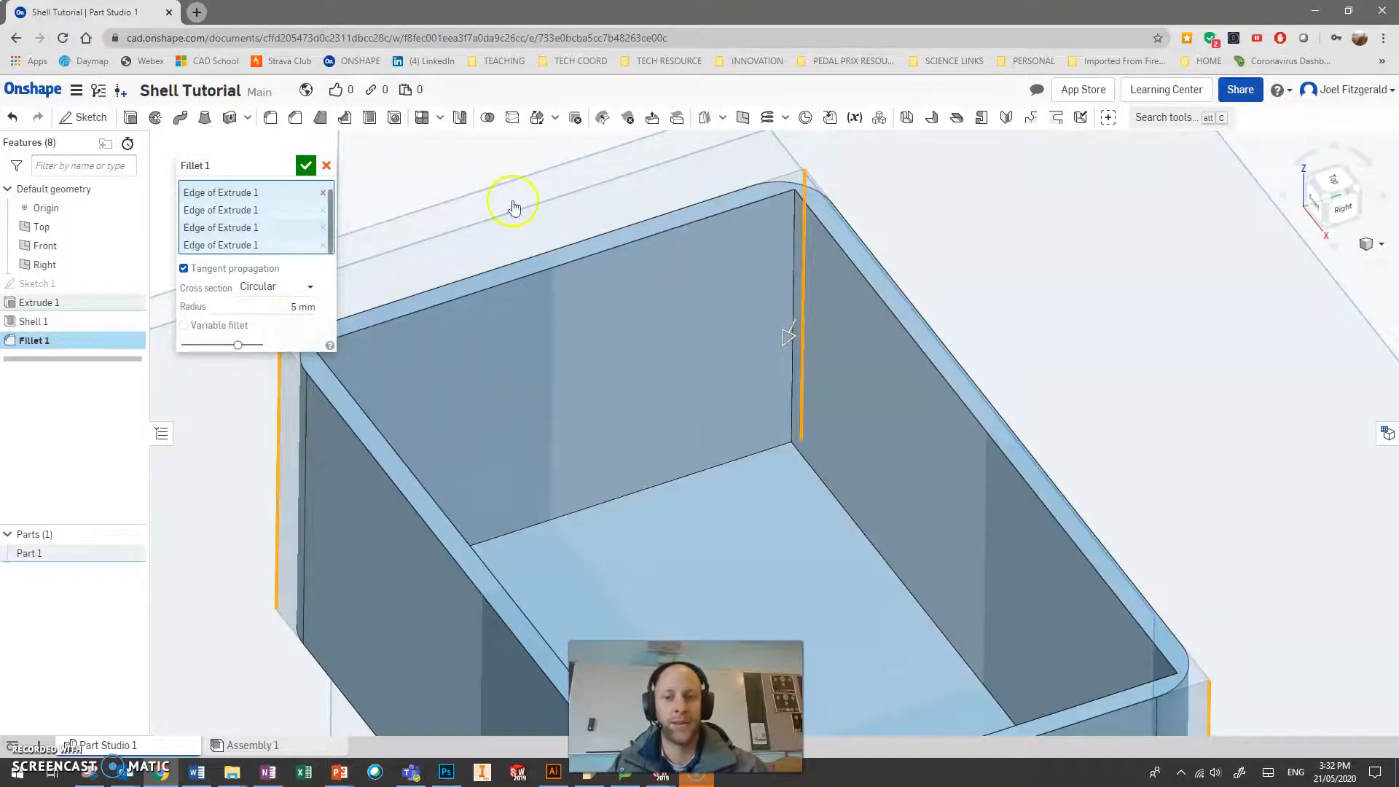
{"action": "right_click_drag", "start_coordinate": [682, 568], "coordinate": [824, 480]}
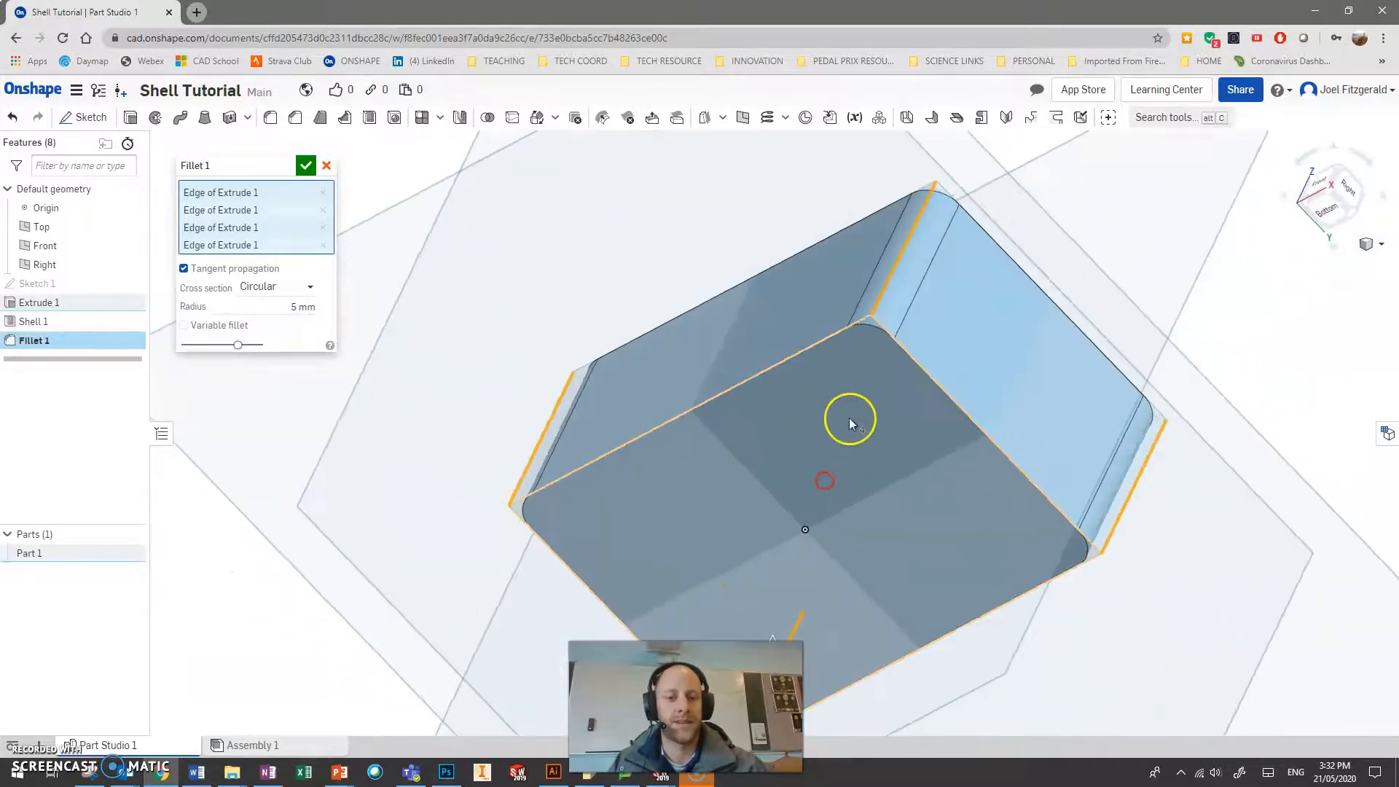
Try to add the box's bottom face to the 5 mm fillet and apply it.
{"action": "left_click", "coordinate": [855, 412]}
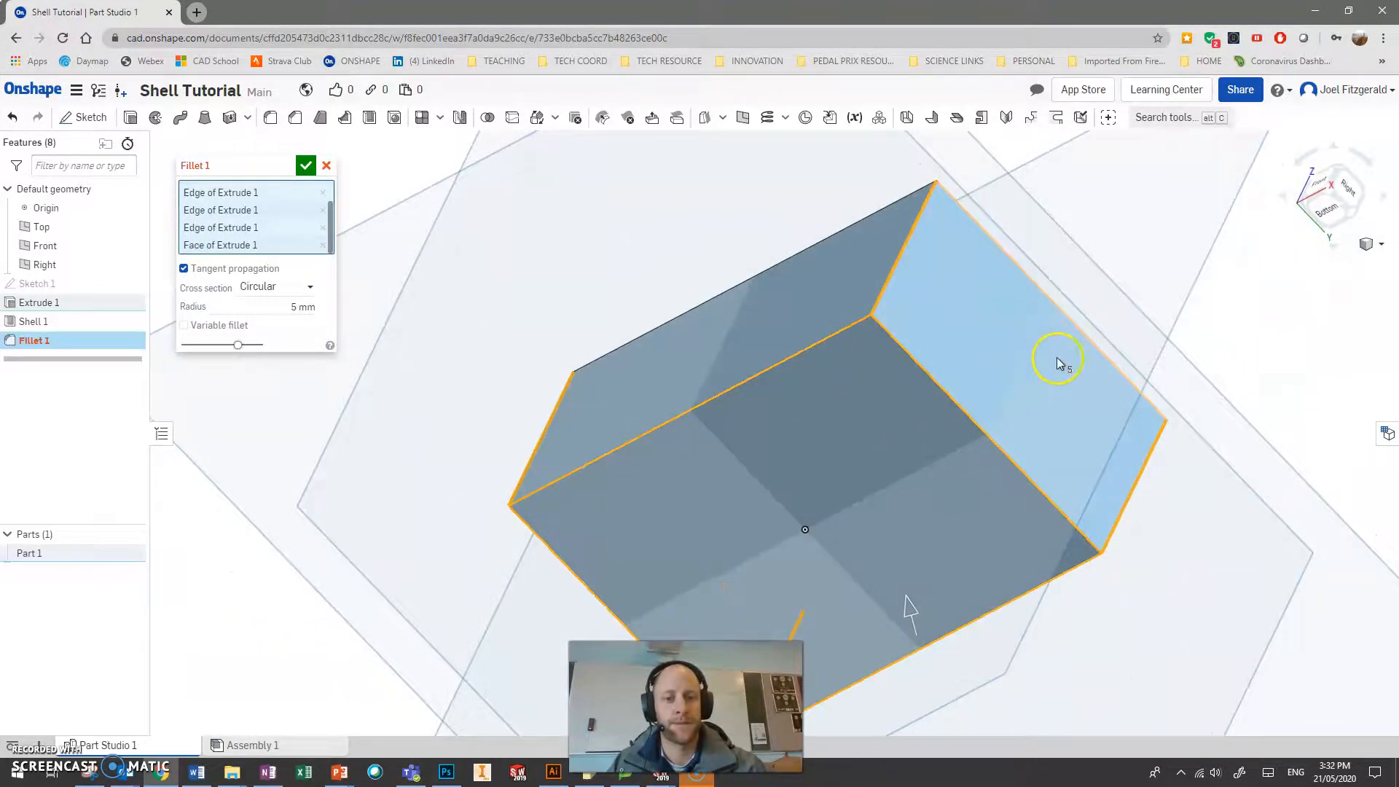
{"action": "right_click_drag", "start_coordinate": [836, 438], "coordinate": [866, 526]}
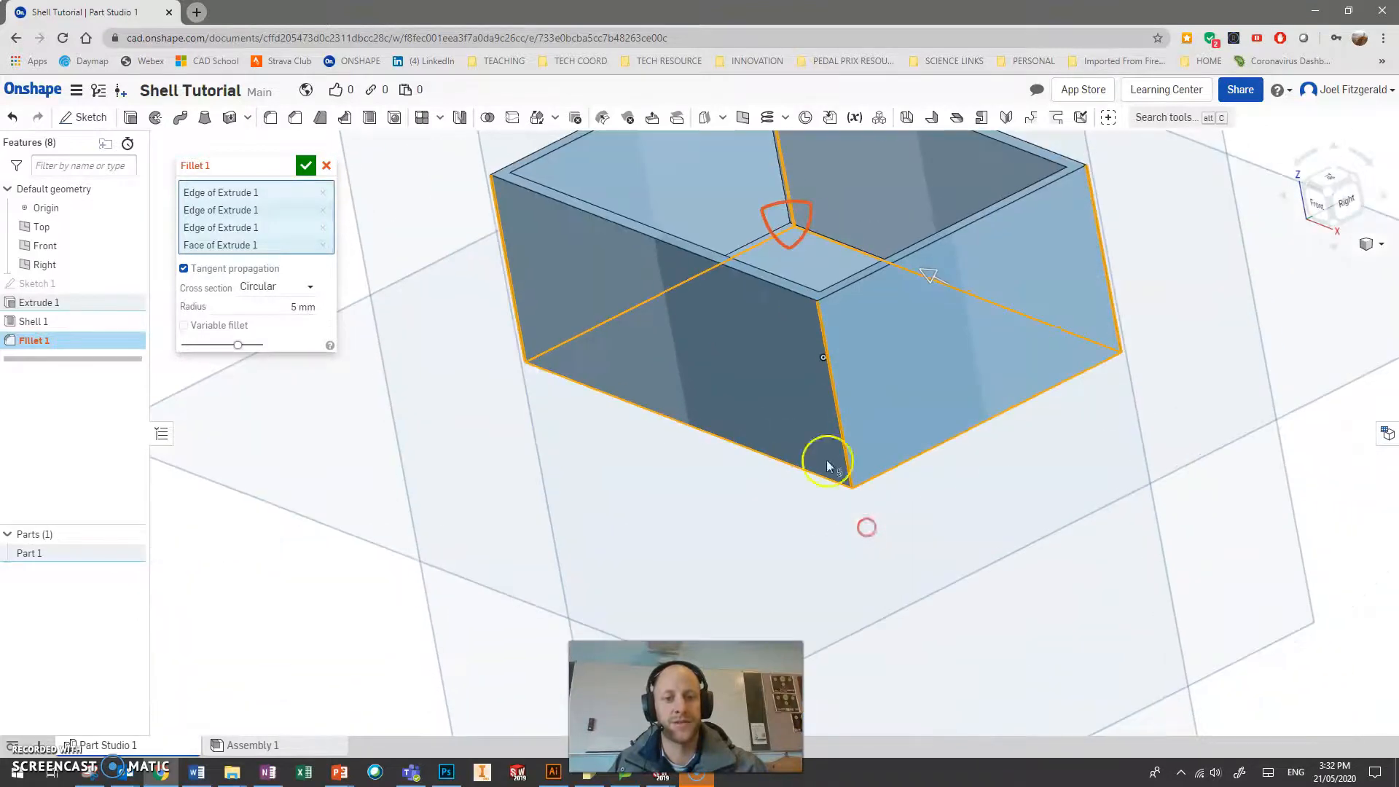
{"action": "left_click", "coordinate": [303, 166]}
{"action": "right_click_drag", "start_coordinate": [851, 474], "coordinate": [872, 413]}
Edit the 5 mm fillet, selecting the box's outer bottom edges in place of its bottom face.
{"action": "right_click", "coordinate": [42, 341]}
{"action": "left_click", "coordinate": [79, 366]}
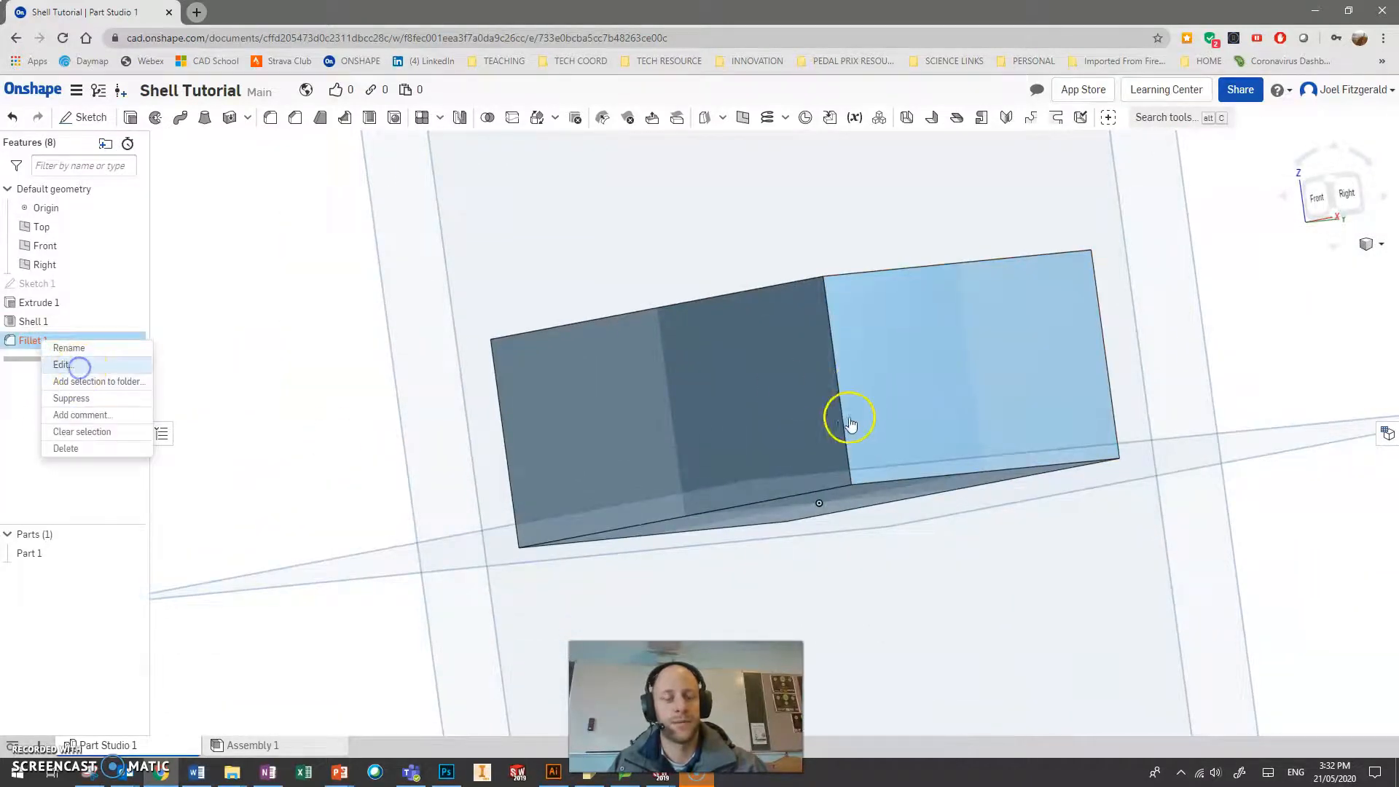
{"action": "right_click_drag", "start_coordinate": [918, 531], "coordinate": [894, 472]}
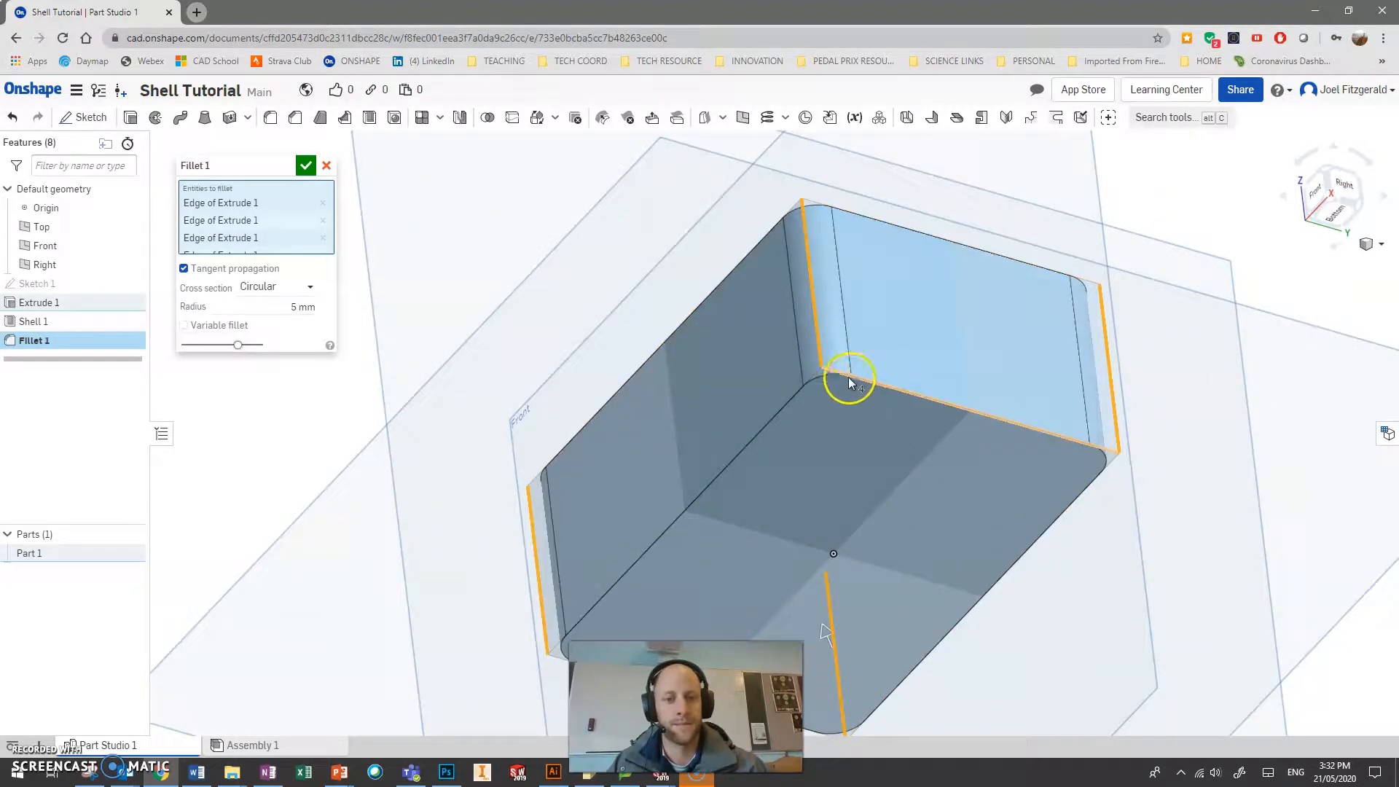
{"action": "left_click", "coordinate": [796, 393]}
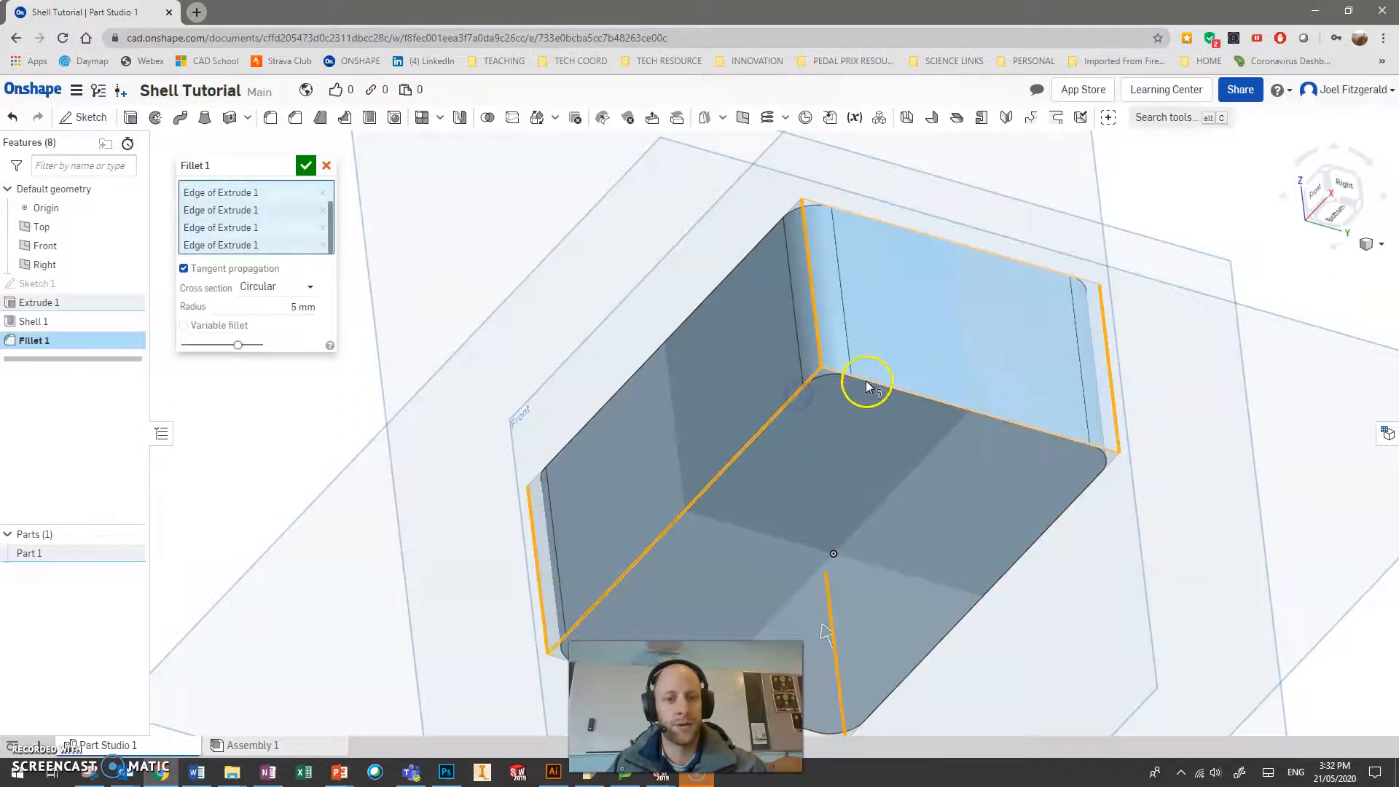
{"action": "left_click", "coordinate": [1078, 499]}
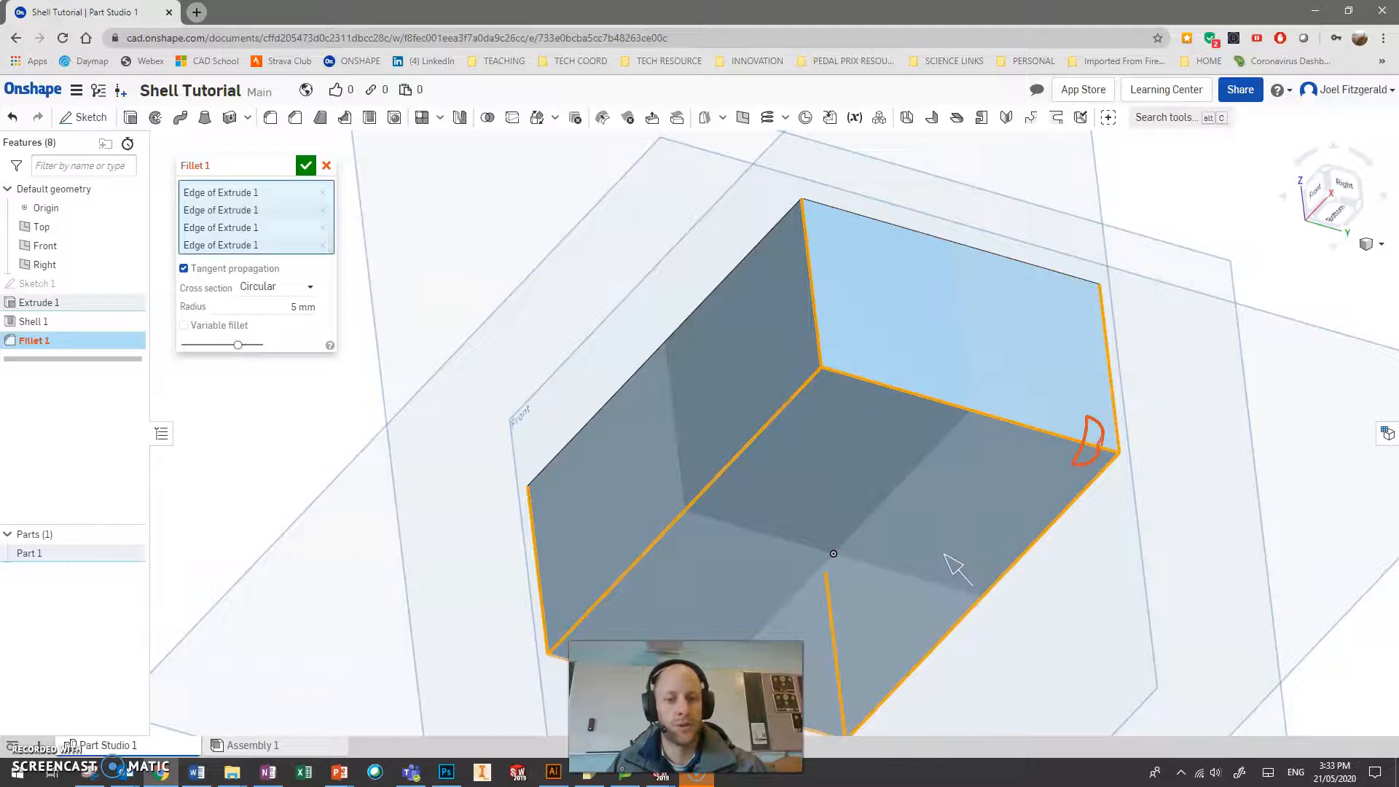
Reduce the fillet's radius, apply it, and inspect the outer and inner corners of the box.
{"action": "right_click_drag", "start_coordinate": [668, 302], "coordinate": [697, 396]}
{"action": "left_click", "coordinate": [296, 307]}
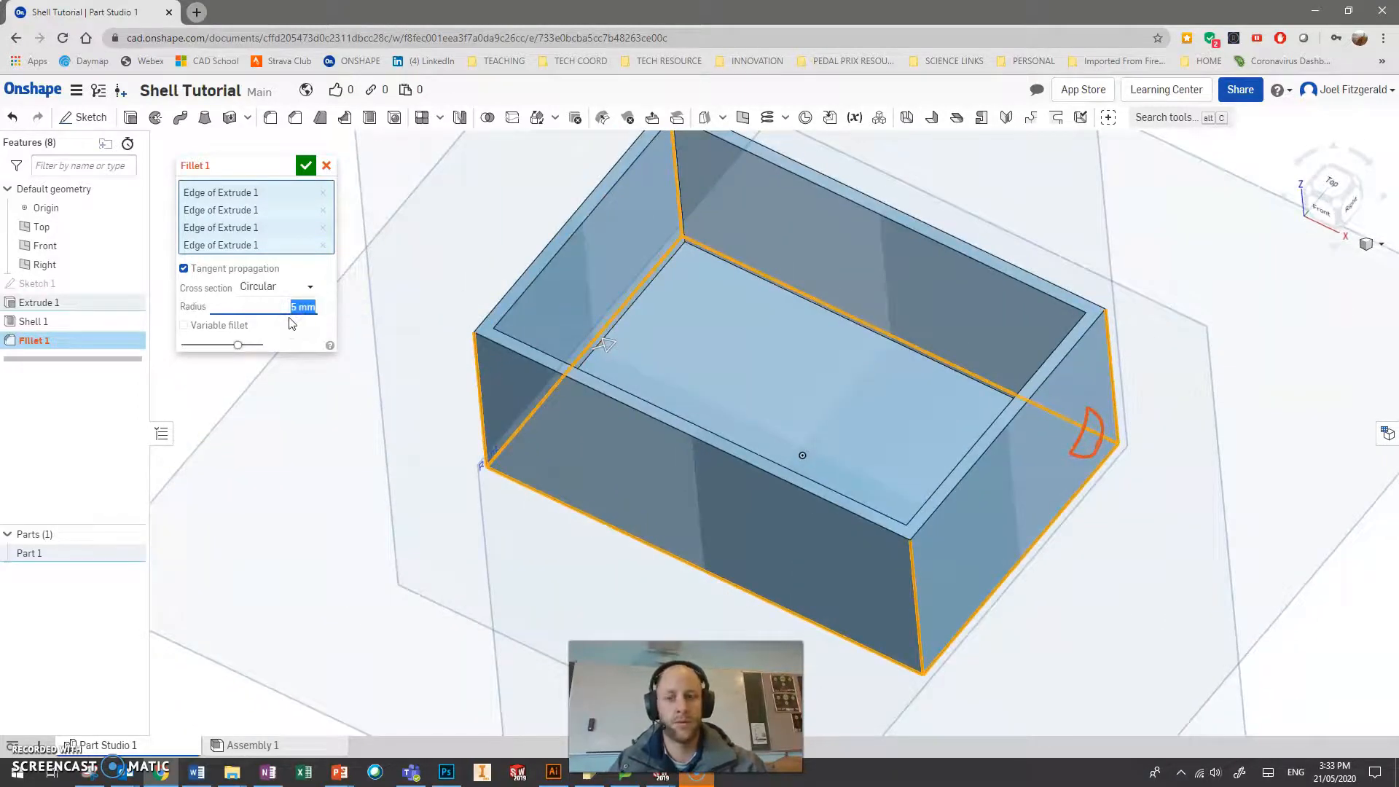
{"action": "left_click", "coordinate": [306, 166]}
{"action": "right_click_drag", "start_coordinate": [718, 455], "coordinate": [581, 567]}
{"action": "scroll", "coordinate": [1139, 421], "scroll_direction": "up", "scroll_amount": 2}
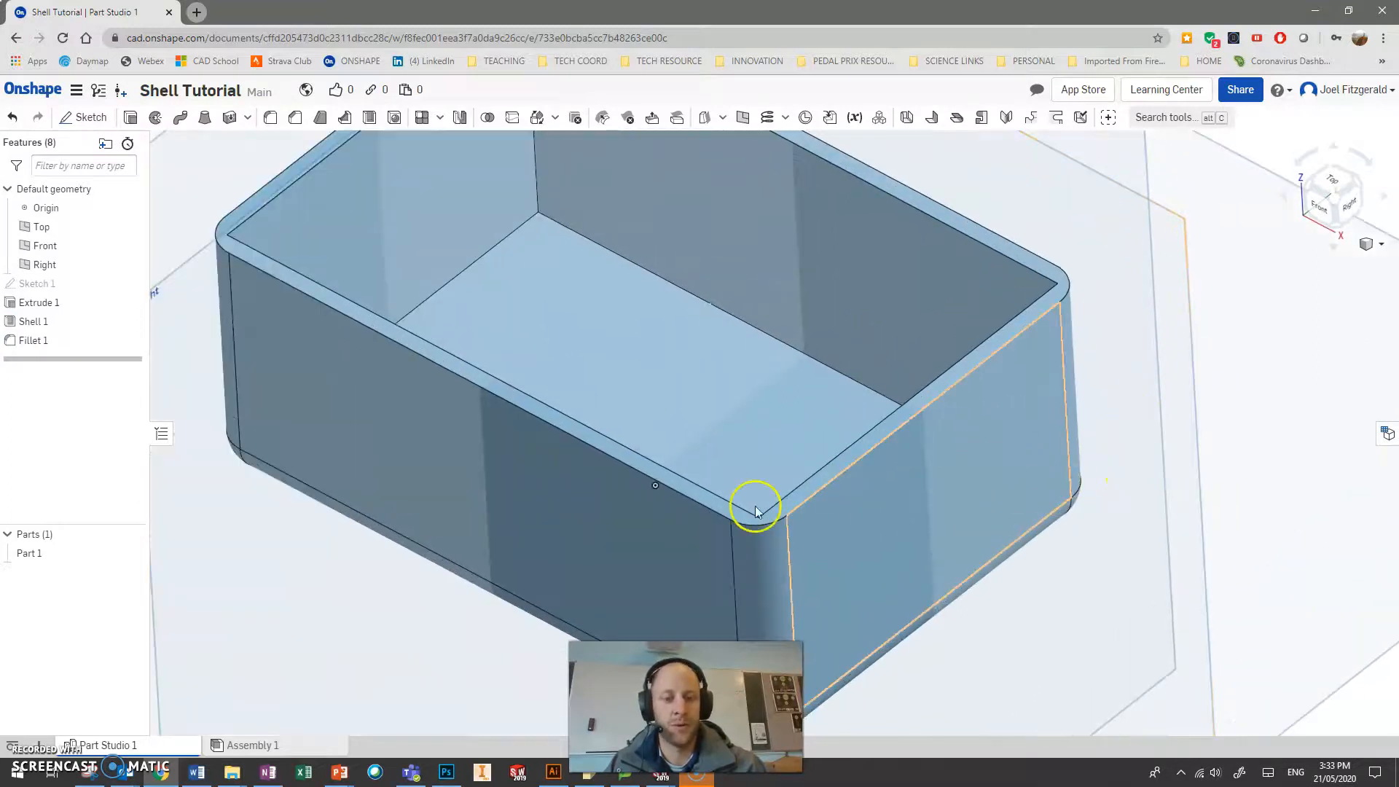
{"action": "scroll", "coordinate": [605, 365], "scroll_direction": "down", "scroll_amount": 5}
{"action": "right_click_drag", "start_coordinate": [509, 225], "coordinate": [577, 321]}
{"action": "right_click_drag", "start_coordinate": [802, 414], "coordinate": [862, 381]}
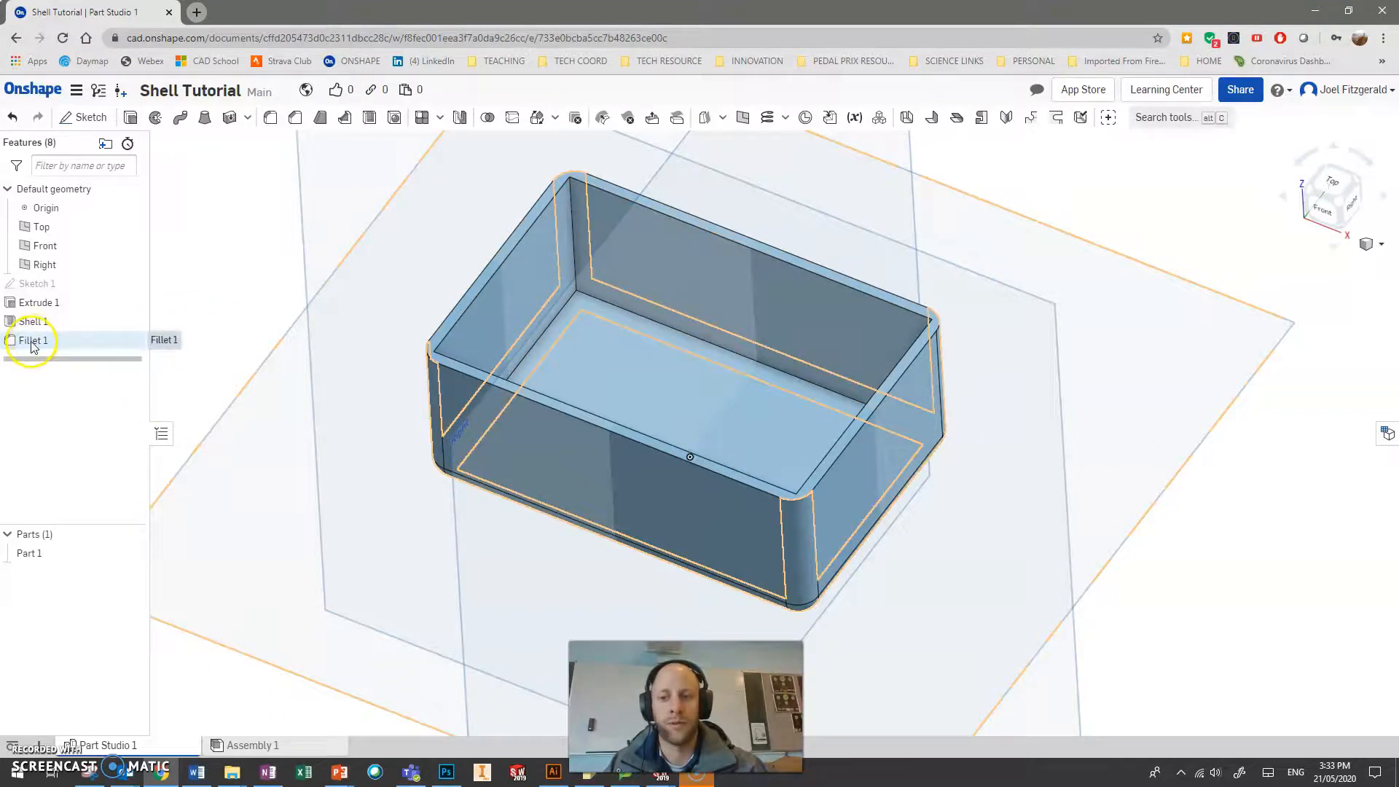
Move the fillet ahead of the shell in the feature history so the inner corners follow the outer rounding.
{"action": "left_click_drag", "start_coordinate": [31, 335], "coordinate": [33, 319]}
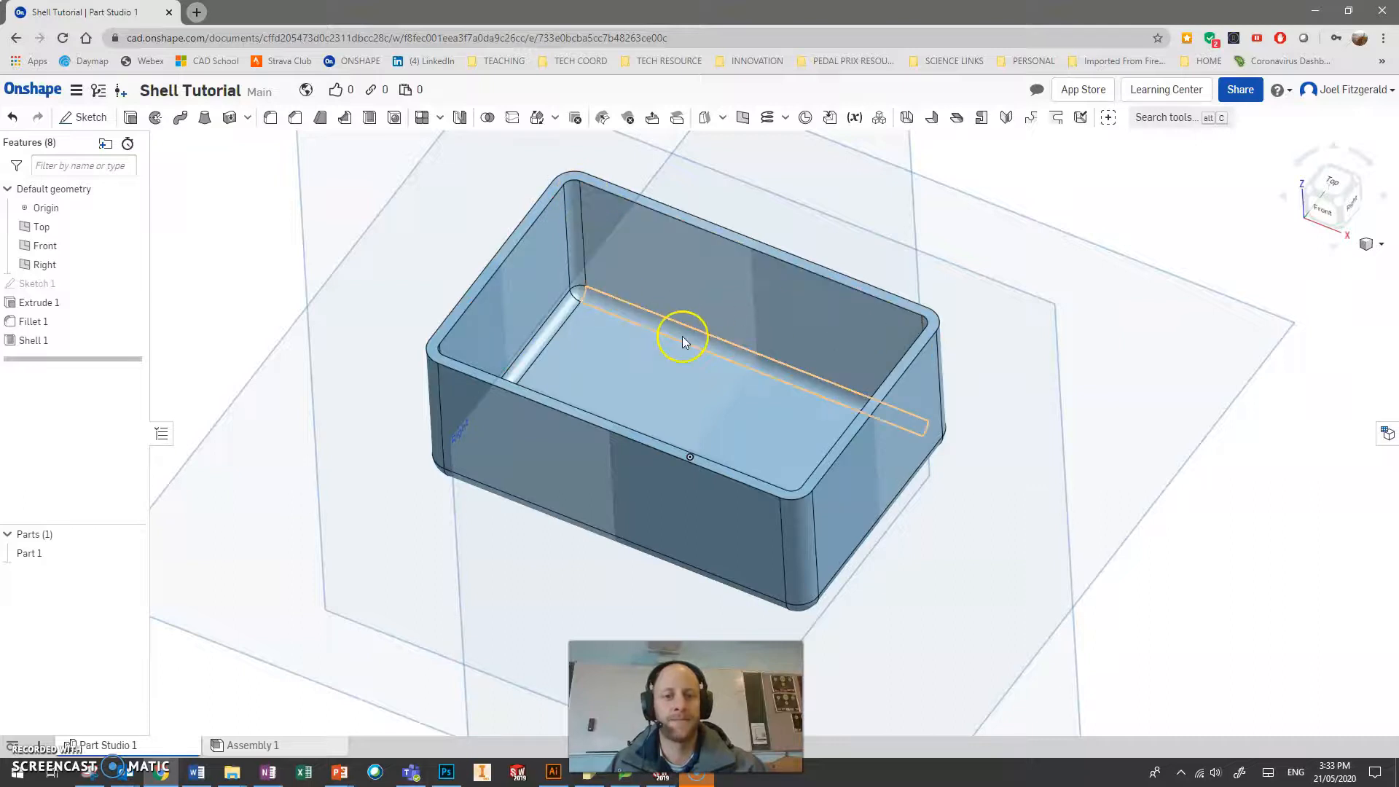
{"action": "scroll", "coordinate": [645, 261], "scroll_direction": "up", "scroll_amount": 3}
{"action": "scroll", "coordinate": [895, 486], "scroll_direction": "down", "scroll_amount": 2}
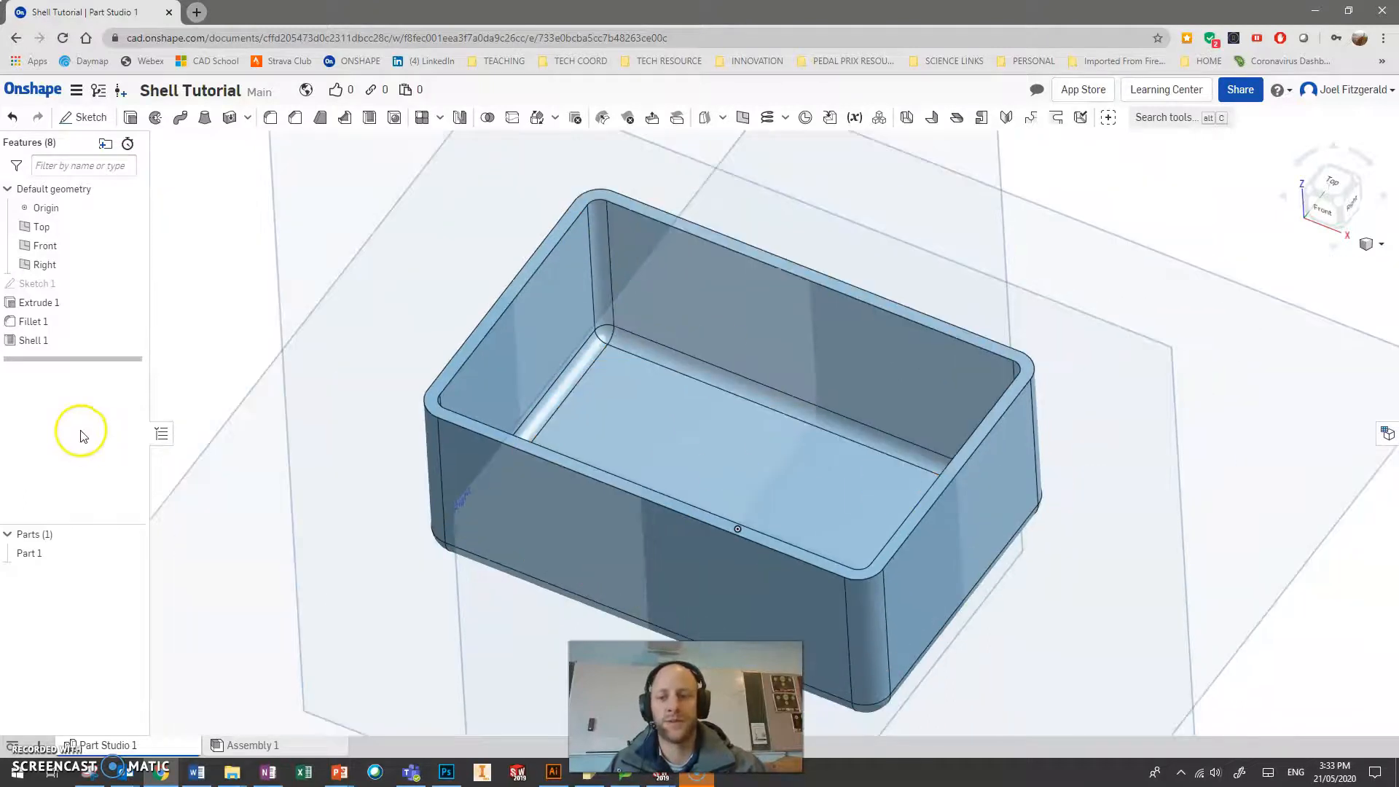
Roll the feature history back to just before the shell and set the fillet's radius to 5 mm.
{"action": "left_click_drag", "start_coordinate": [66, 354], "coordinate": [65, 329]}
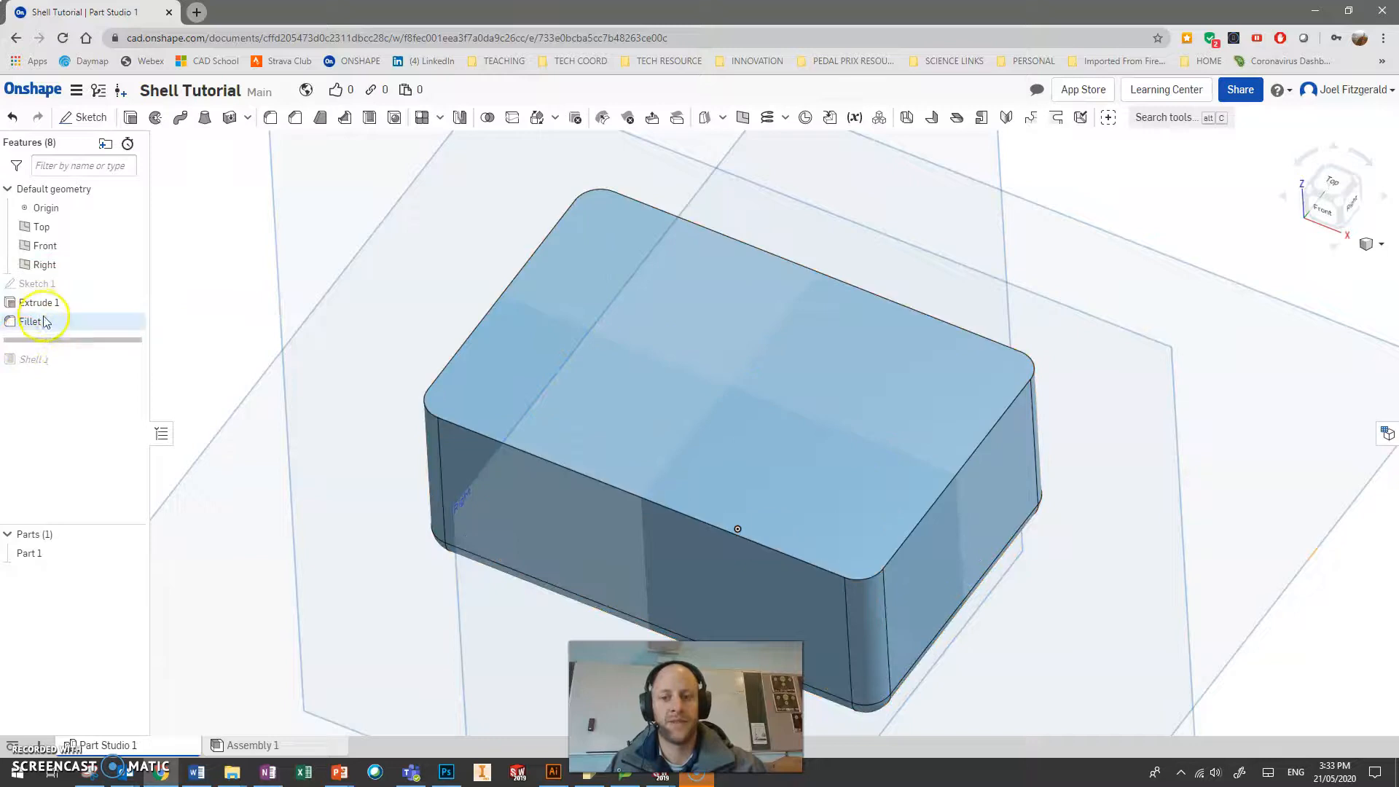
{"action": "right_click_drag", "start_coordinate": [749, 395], "coordinate": [1052, 428]}
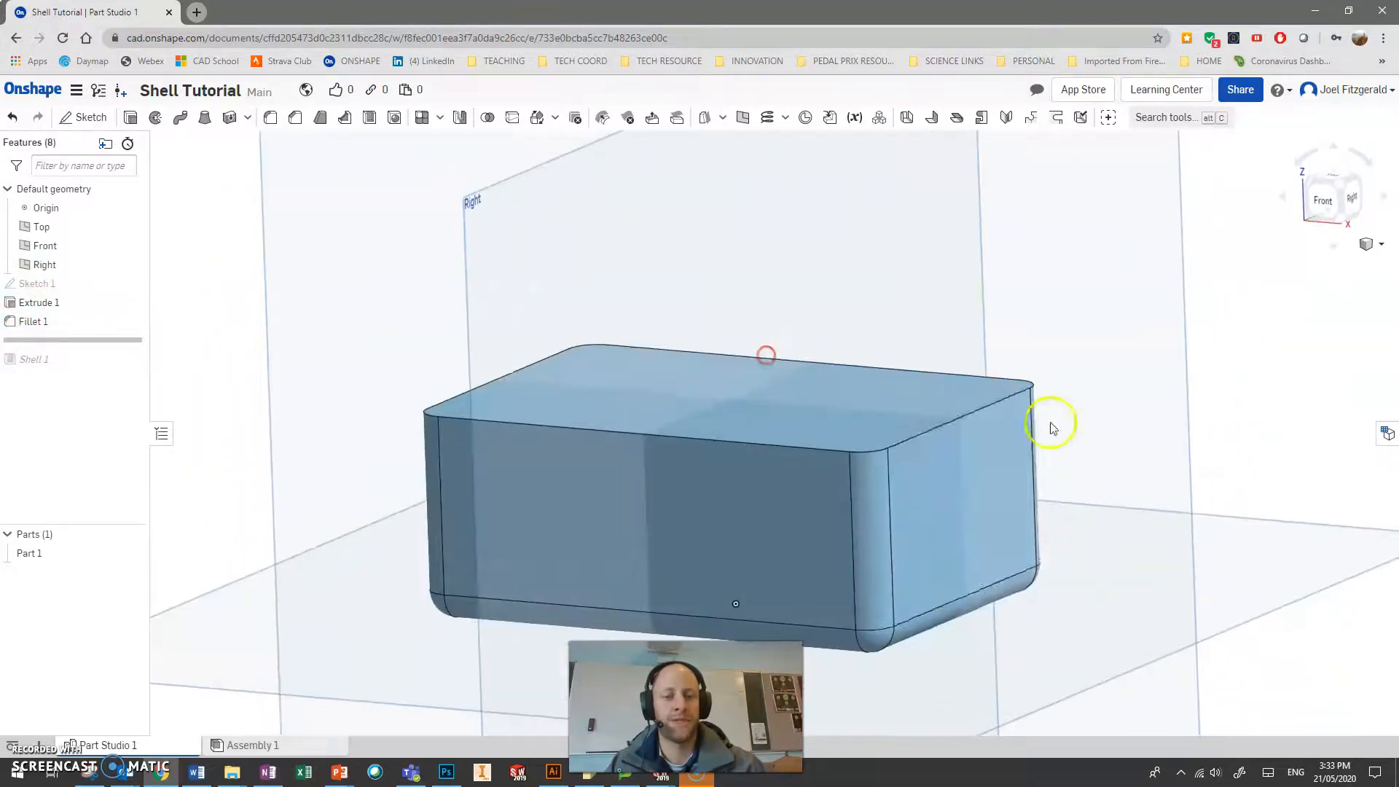
{"action": "right_click", "coordinate": [35, 324]}
{"action": "left_click", "coordinate": [70, 349]}
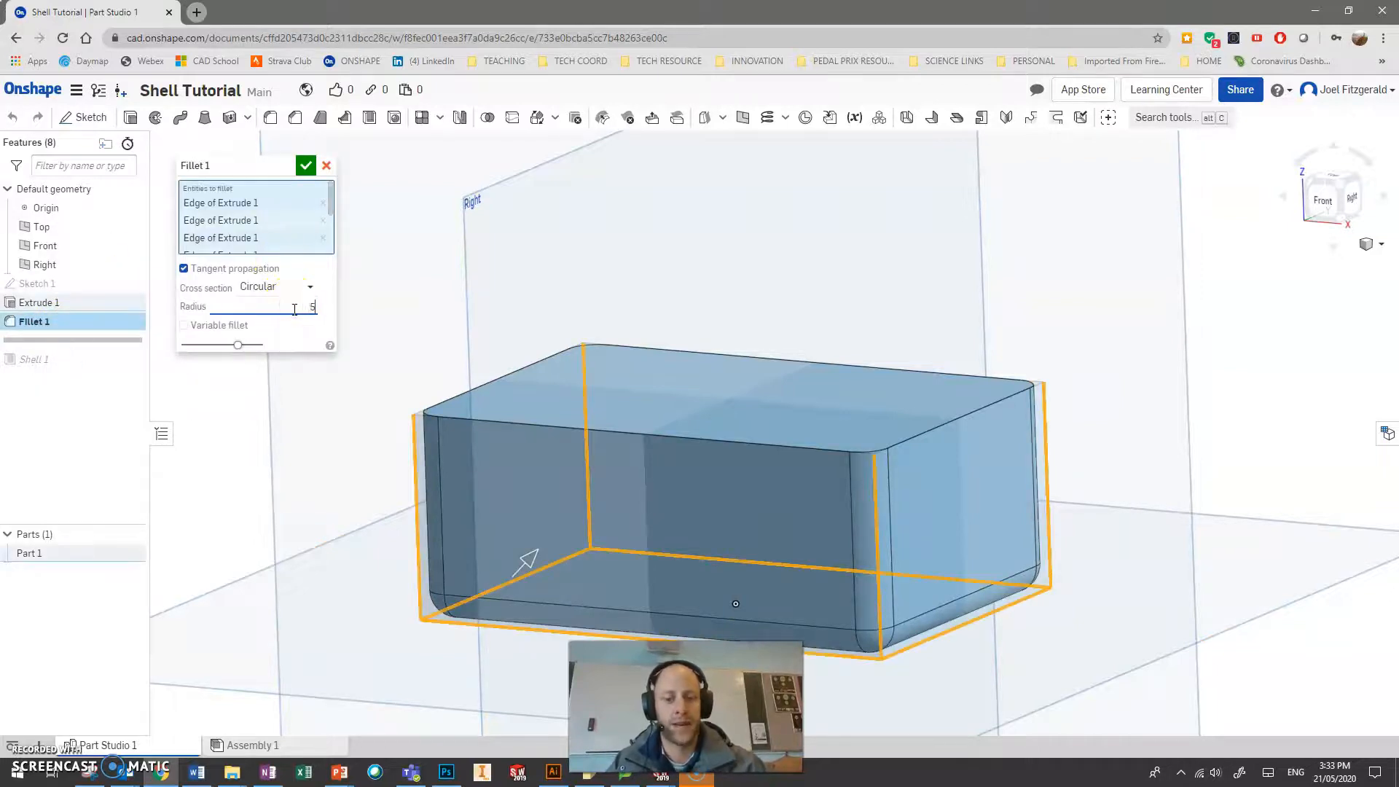
{"action": "key", "text": "Return"}
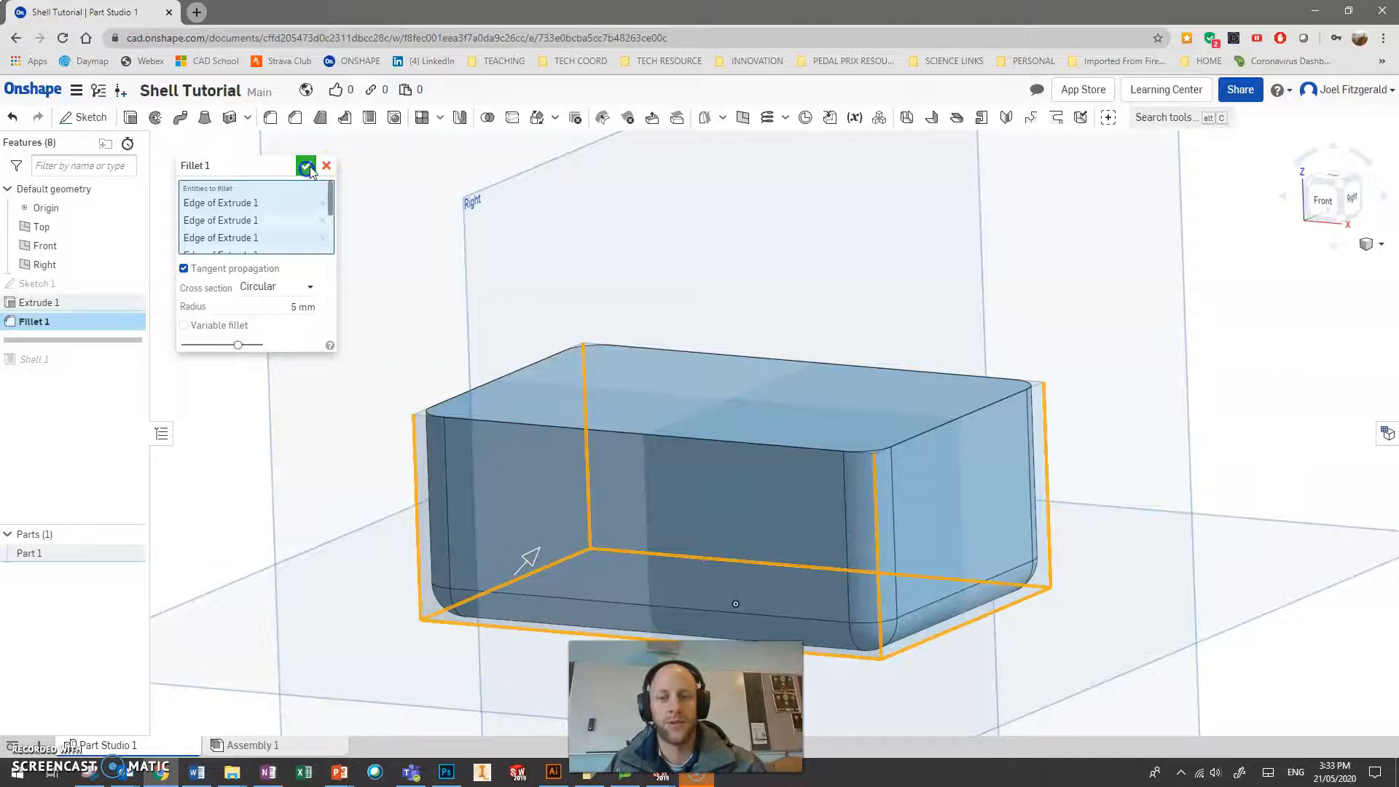
{"action": "left_click", "coordinate": [309, 166]}
{"action": "mouse_move", "coordinate": [862, 282]}
{"action": "right_mouse_down"}
{"action": "mouse_move", "coordinate": [852, 343]}
{"action": "mouse_move", "coordinate": [837, 303]}
{"action": "mouse_move", "coordinate": [877, 291]}
{"action": "mouse_move", "coordinate": [855, 297]}
{"action": "right_mouse_up"}
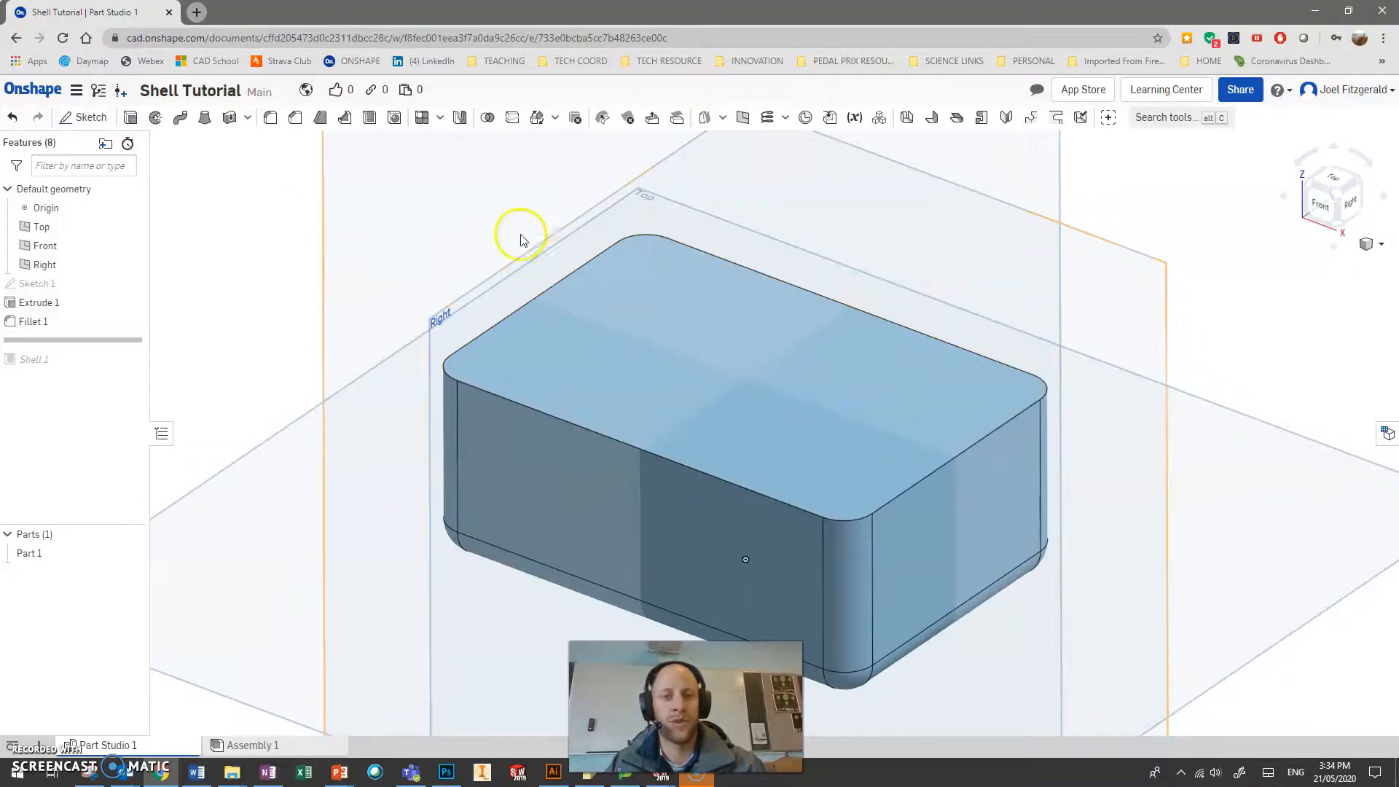
Roll the feature history forward to include the shell and inspect the rounded interior of the box.
{"action": "left_click_drag", "start_coordinate": [106, 343], "coordinate": [107, 366]}
{"action": "mouse_move", "coordinate": [619, 348]}
{"action": "right_mouse_down"}
{"action": "mouse_move", "coordinate": [624, 365]}
{"action": "mouse_move", "coordinate": [642, 352]}
{"action": "mouse_move", "coordinate": [621, 330]}
{"action": "right_mouse_up"}
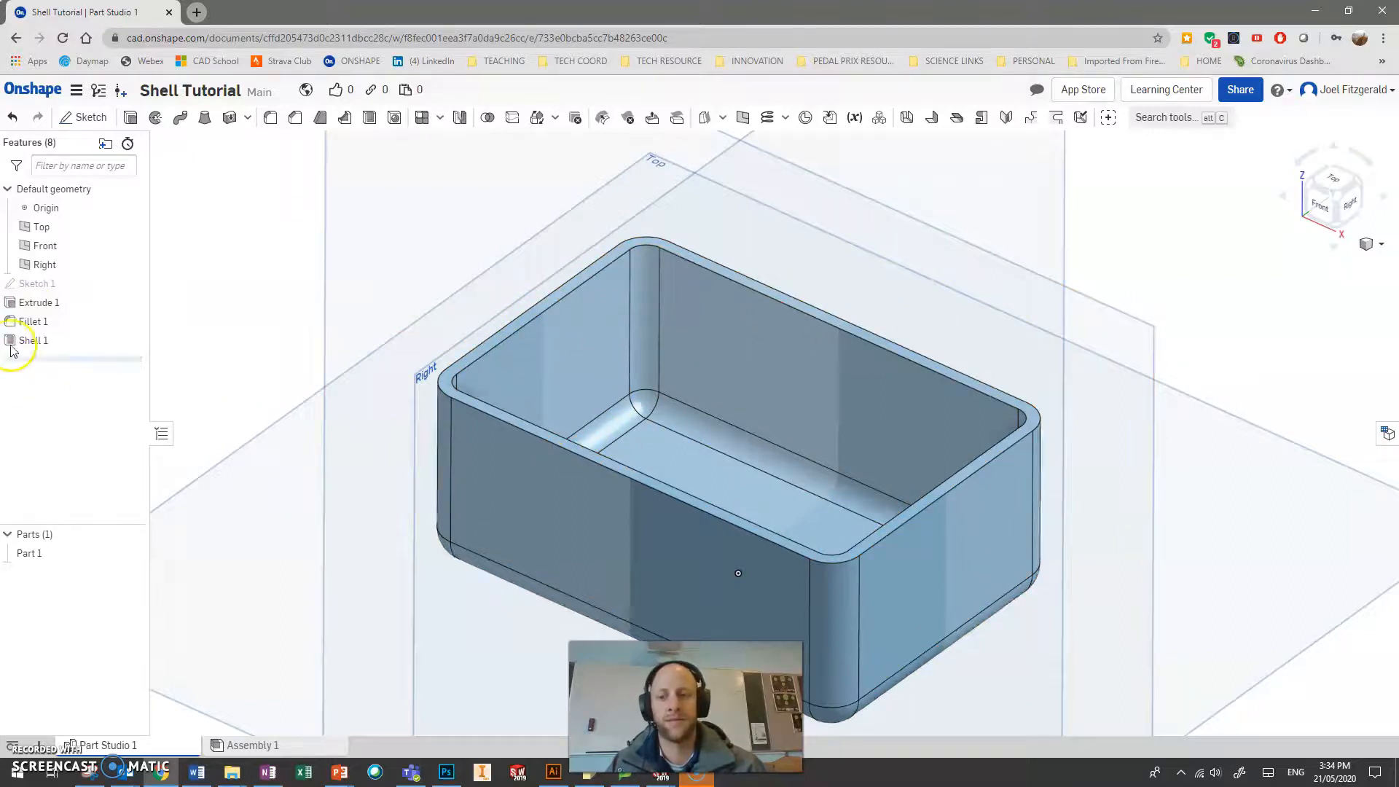
{"action": "right_click_drag", "start_coordinate": [828, 487], "coordinate": [984, 496]}
{"action": "scroll", "coordinate": [830, 703], "scroll_direction": "up", "scroll_amount": 1}
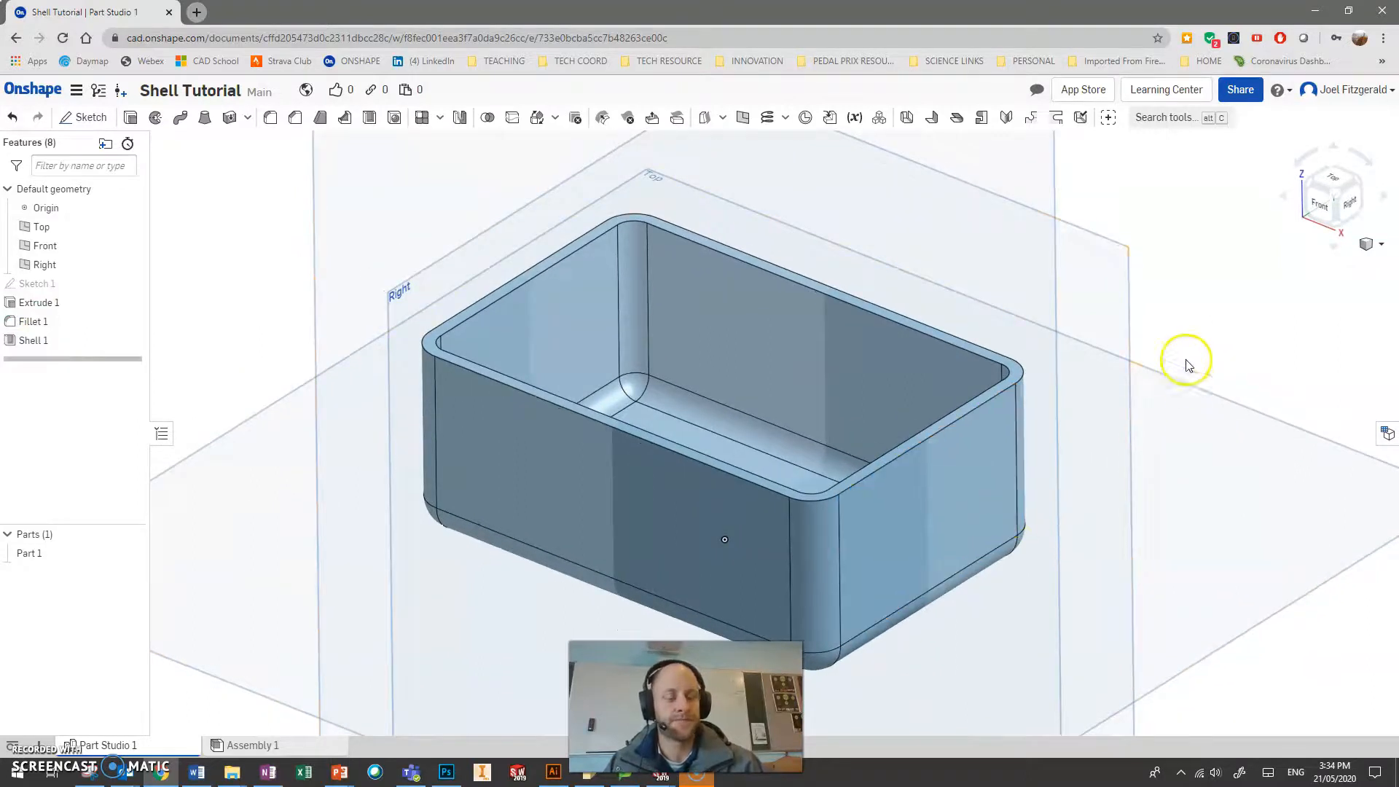
Turn on the section view and cut the box along the Right plane and the Front plane.
{"action": "left_click", "coordinate": [1382, 248]}
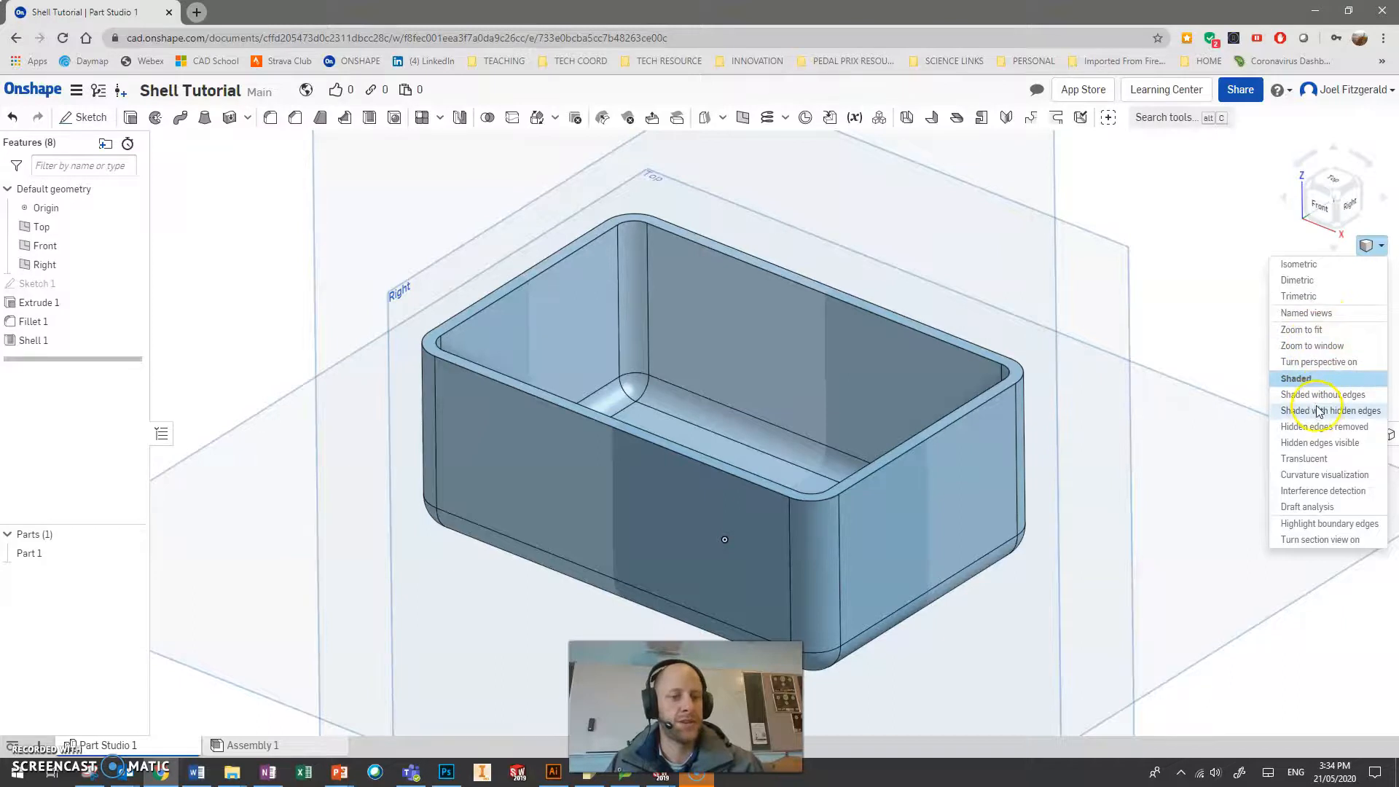
{"action": "left_click", "coordinate": [1315, 540]}
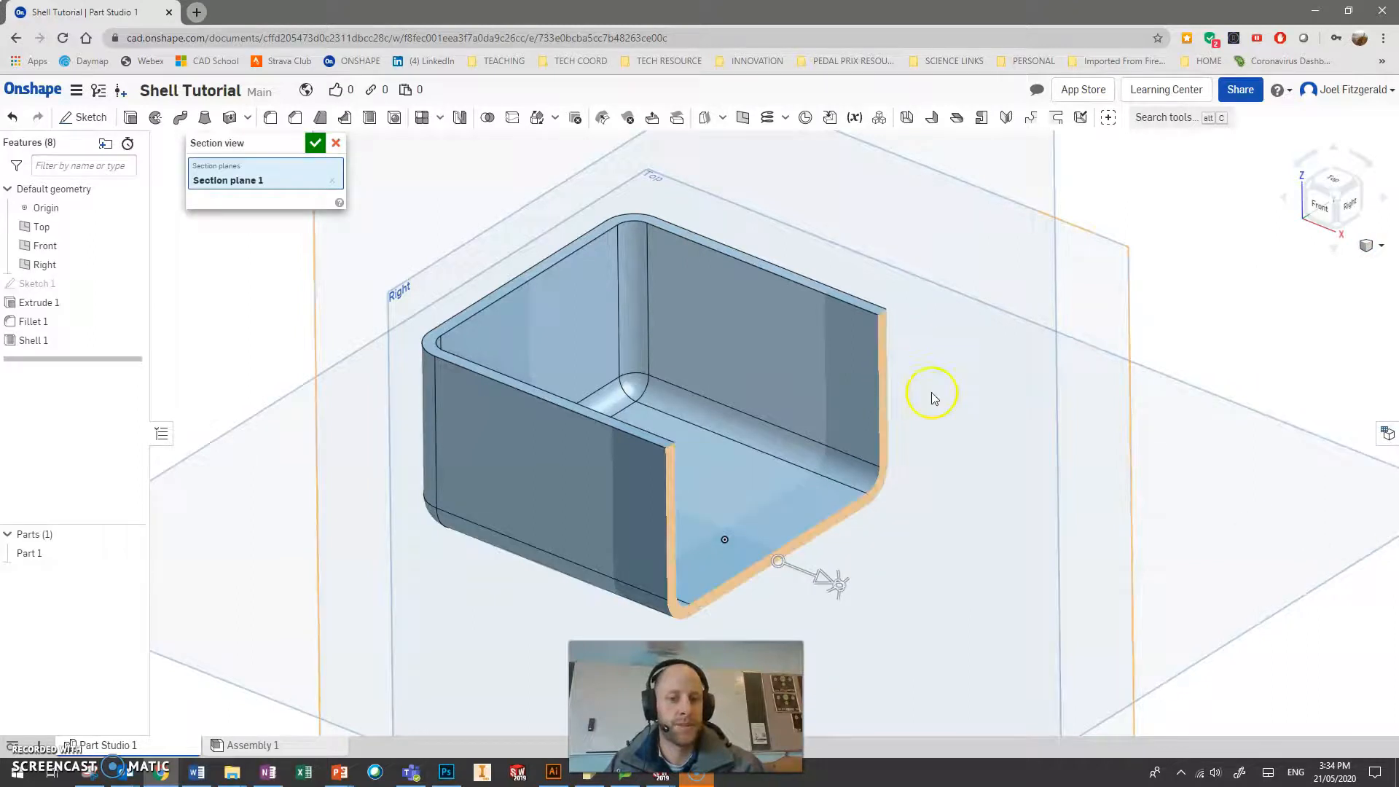
{"action": "scroll", "coordinate": [930, 393], "scroll_direction": "down", "scroll_amount": 3}
{"action": "mouse_move", "coordinate": [1068, 296]}
{"action": "right_mouse_down"}
{"action": "mouse_move", "coordinate": [1124, 250]}
{"action": "mouse_move", "coordinate": [1106, 269]}
{"action": "right_mouse_up"}
{"action": "left_click", "coordinate": [222, 183]}
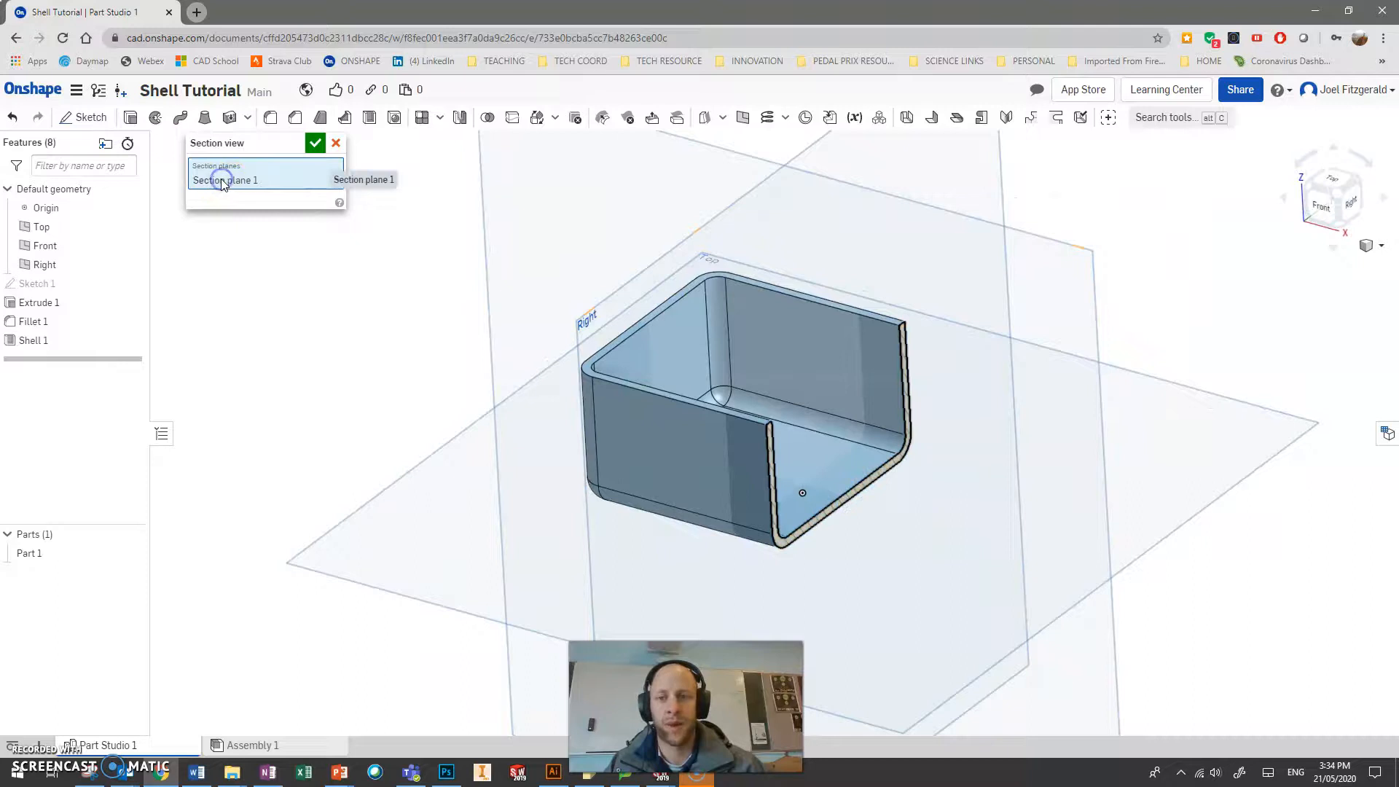
{"action": "left_click", "coordinate": [216, 191]}
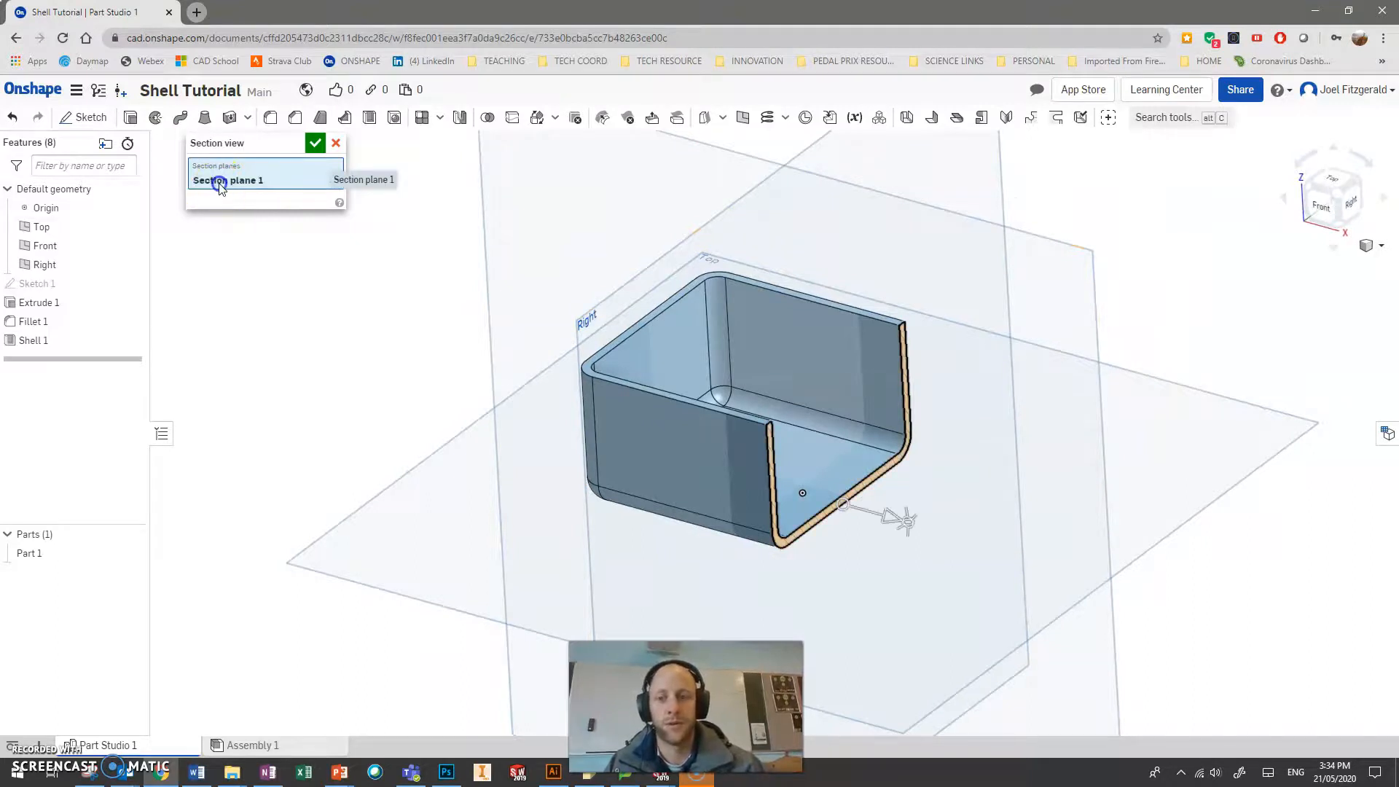
{"action": "left_click", "coordinate": [1048, 248]}
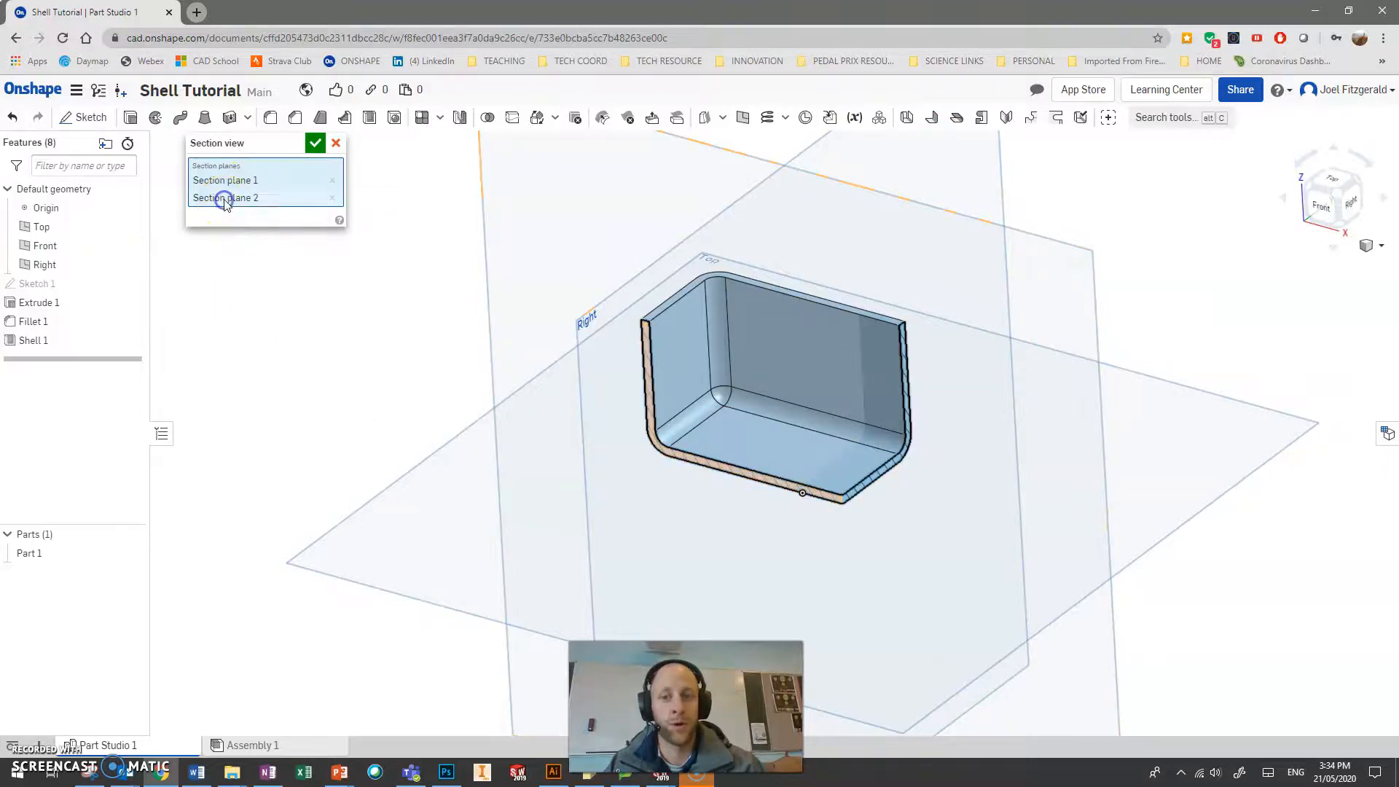
Remove both section planes from the section view.
{"action": "left_click", "coordinate": [354, 195]}
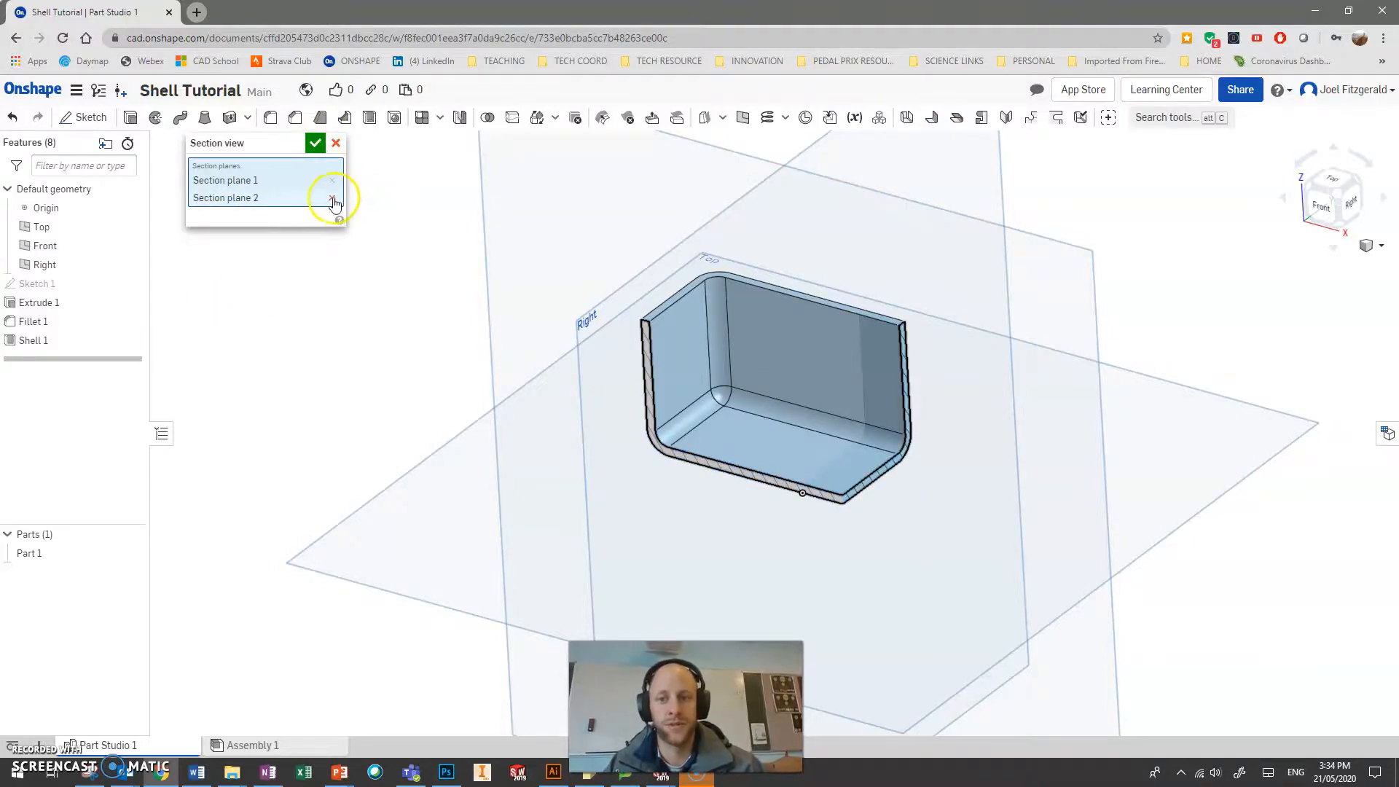
{"action": "left_click", "coordinate": [332, 198]}
{"action": "left_click", "coordinate": [333, 181]}
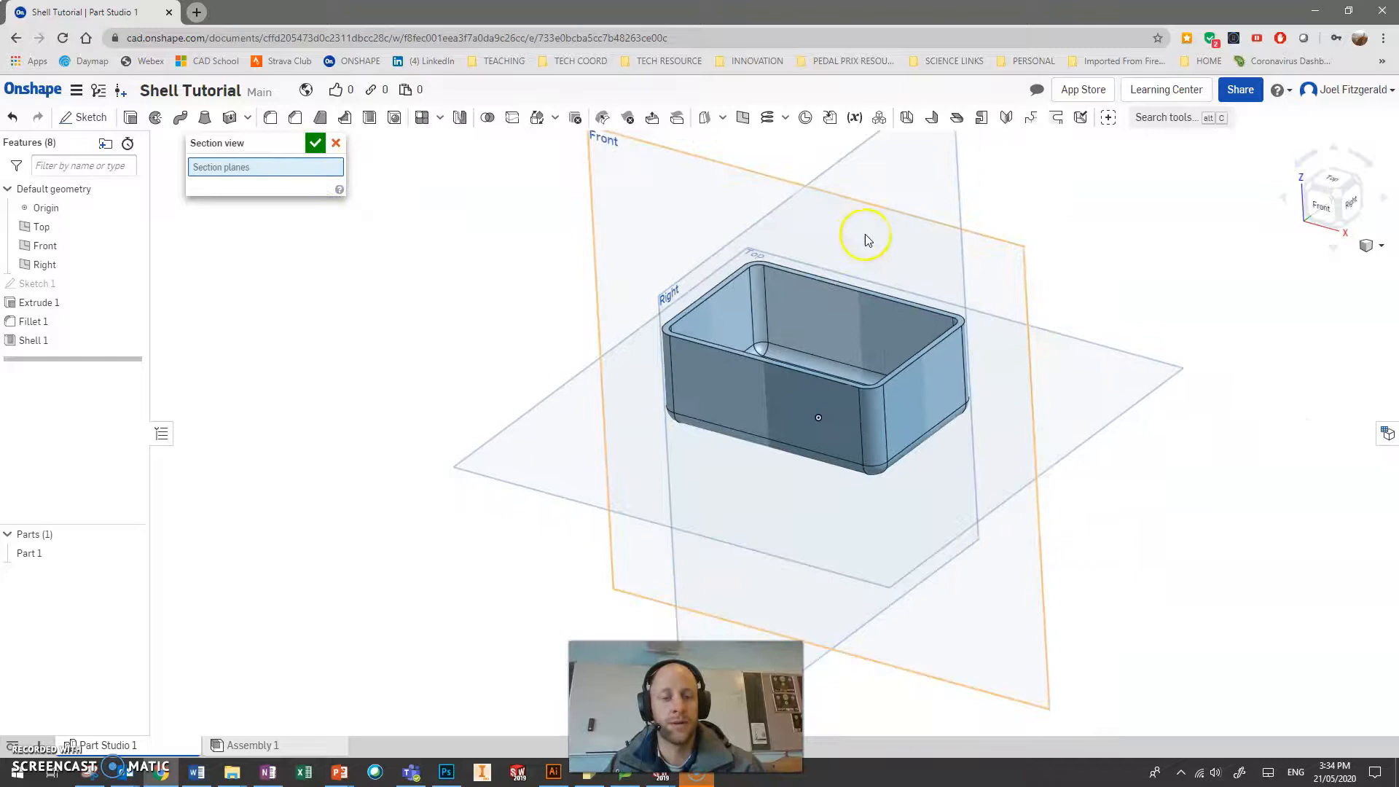
Section the box along the Right plane only, apply the section view, and examine the wall profile and corner radii.
{"action": "left_click", "coordinate": [820, 166]}
{"action": "right_click_drag", "start_coordinate": [909, 288], "coordinate": [758, 473]}
{"action": "mouse_move", "coordinate": [615, 458]}
{"action": "right_mouse_down"}
{"action": "mouse_move", "coordinate": [615, 474]}
{"action": "mouse_move", "coordinate": [618, 440]}
{"action": "mouse_move", "coordinate": [601, 451]}
{"action": "mouse_move", "coordinate": [615, 447]}
{"action": "right_mouse_up"}
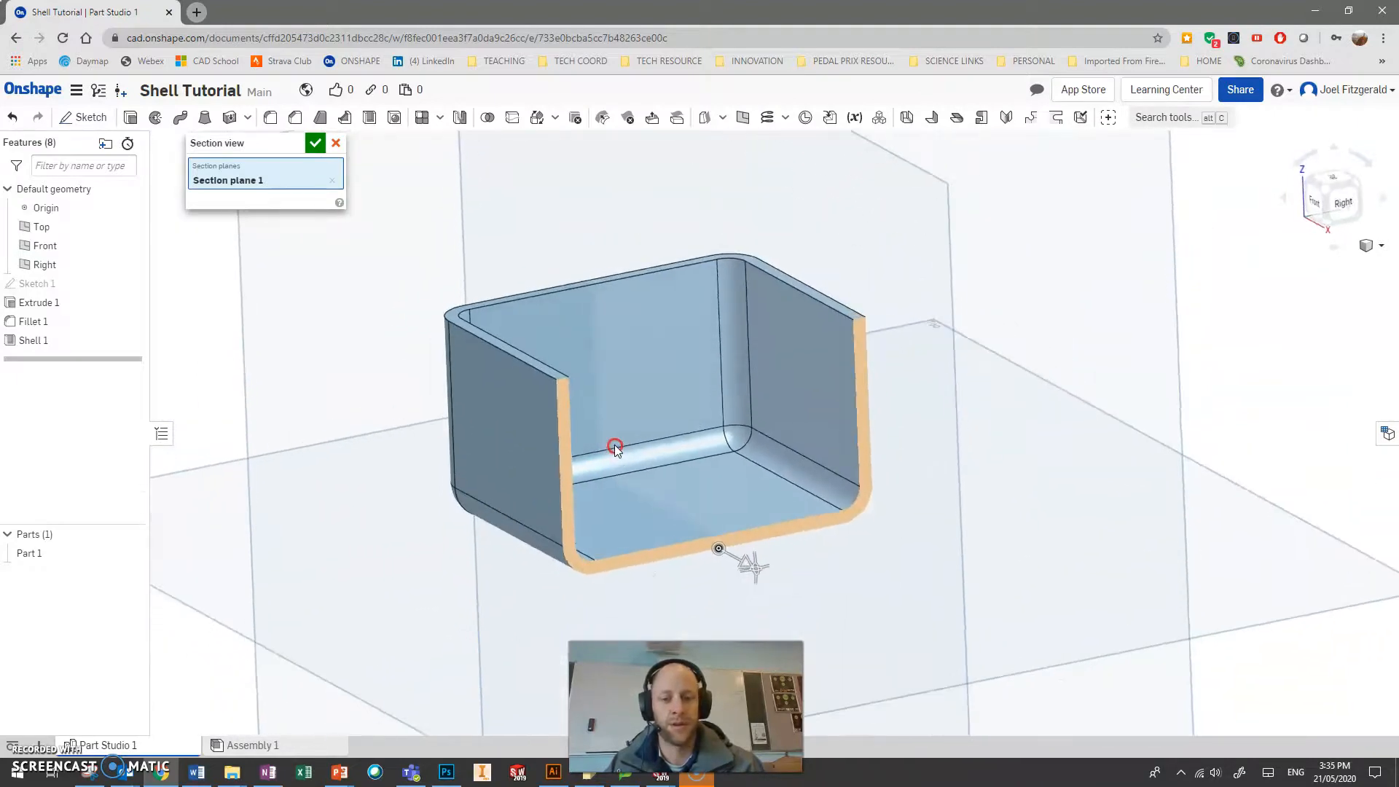
{"action": "scroll", "coordinate": [605, 400], "scroll_direction": "up", "scroll_amount": 2}
{"action": "scroll", "coordinate": [759, 606], "scroll_direction": "up", "scroll_amount": 2}
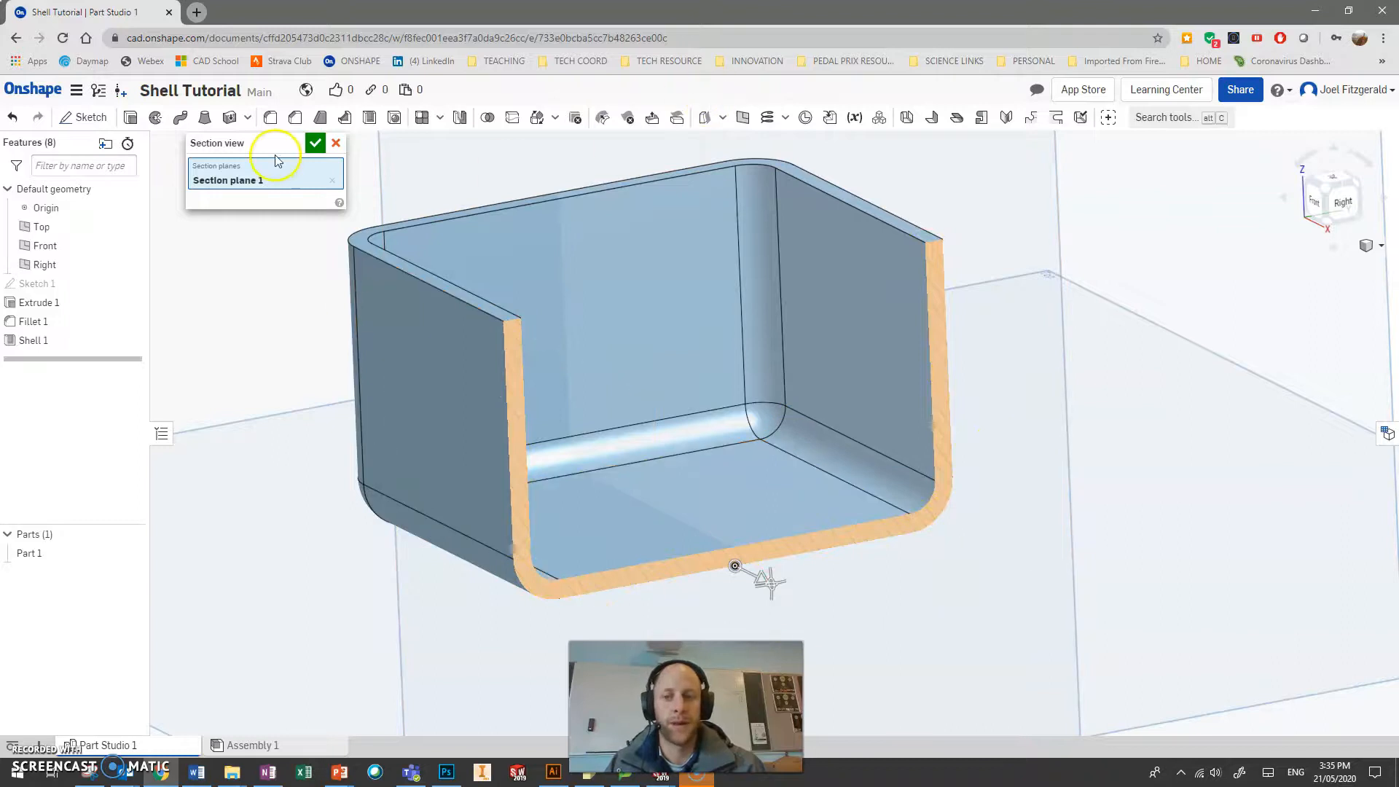
{"action": "left_click", "coordinate": [314, 146]}
{"action": "right_click_drag", "start_coordinate": [665, 347], "coordinate": [664, 395]}
{"action": "right_click_drag", "start_coordinate": [896, 337], "coordinate": [987, 445]}
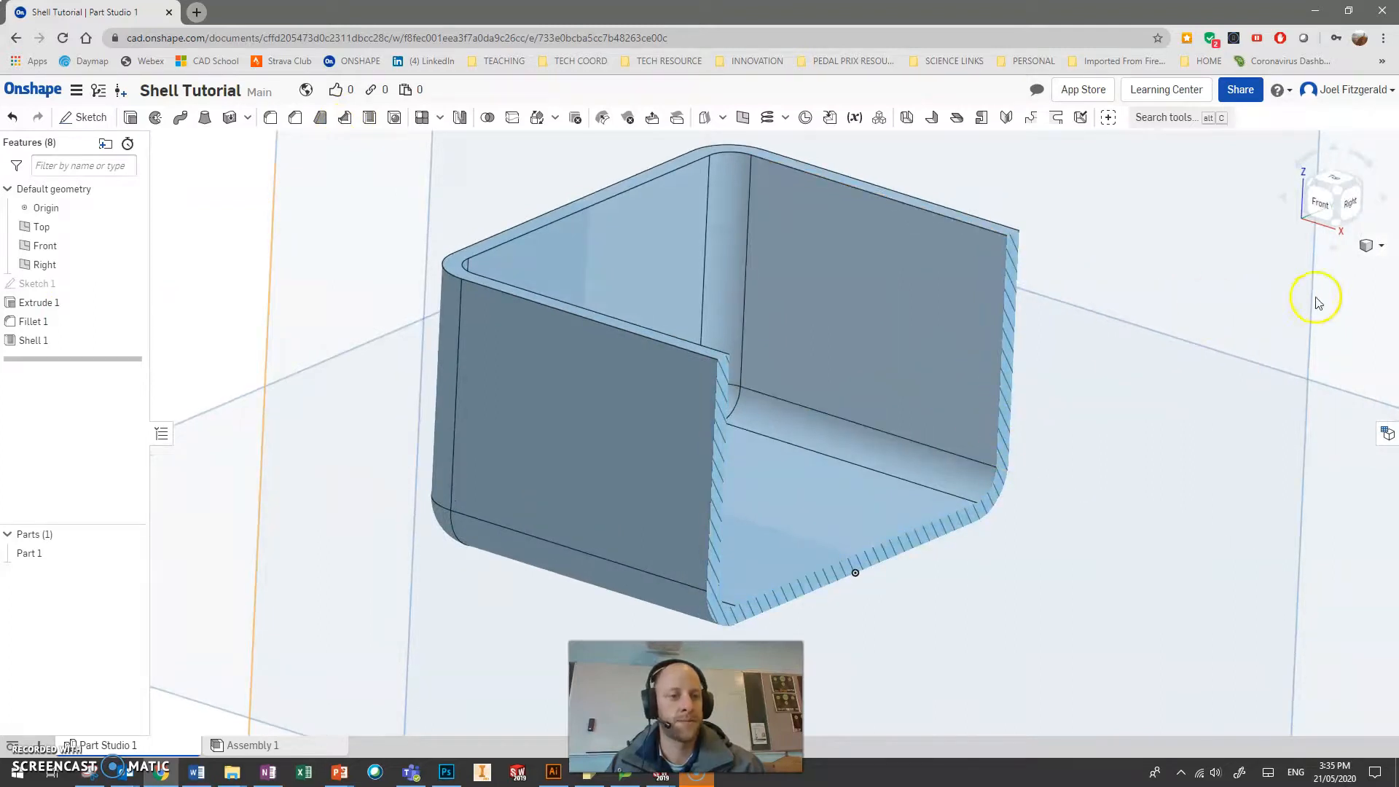
Turn off the section view of the box and switch to the reference drawing for comparison.
{"action": "left_click", "coordinate": [1370, 251]}
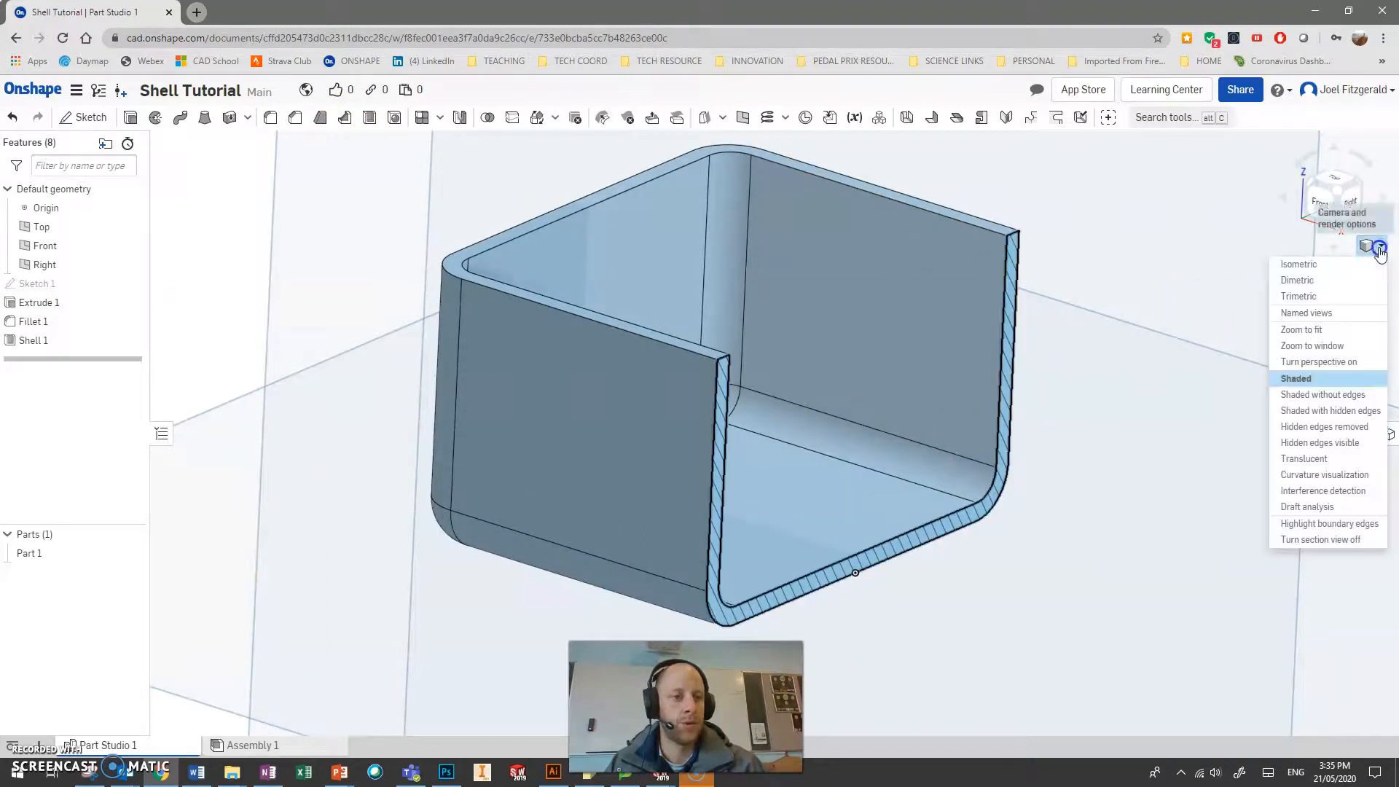
{"action": "left_click", "coordinate": [1339, 541]}
{"action": "right_click_drag", "start_coordinate": [936, 499], "coordinate": [861, 441]}
{"action": "right_click_drag", "start_coordinate": [1008, 467], "coordinate": [1211, 243]}
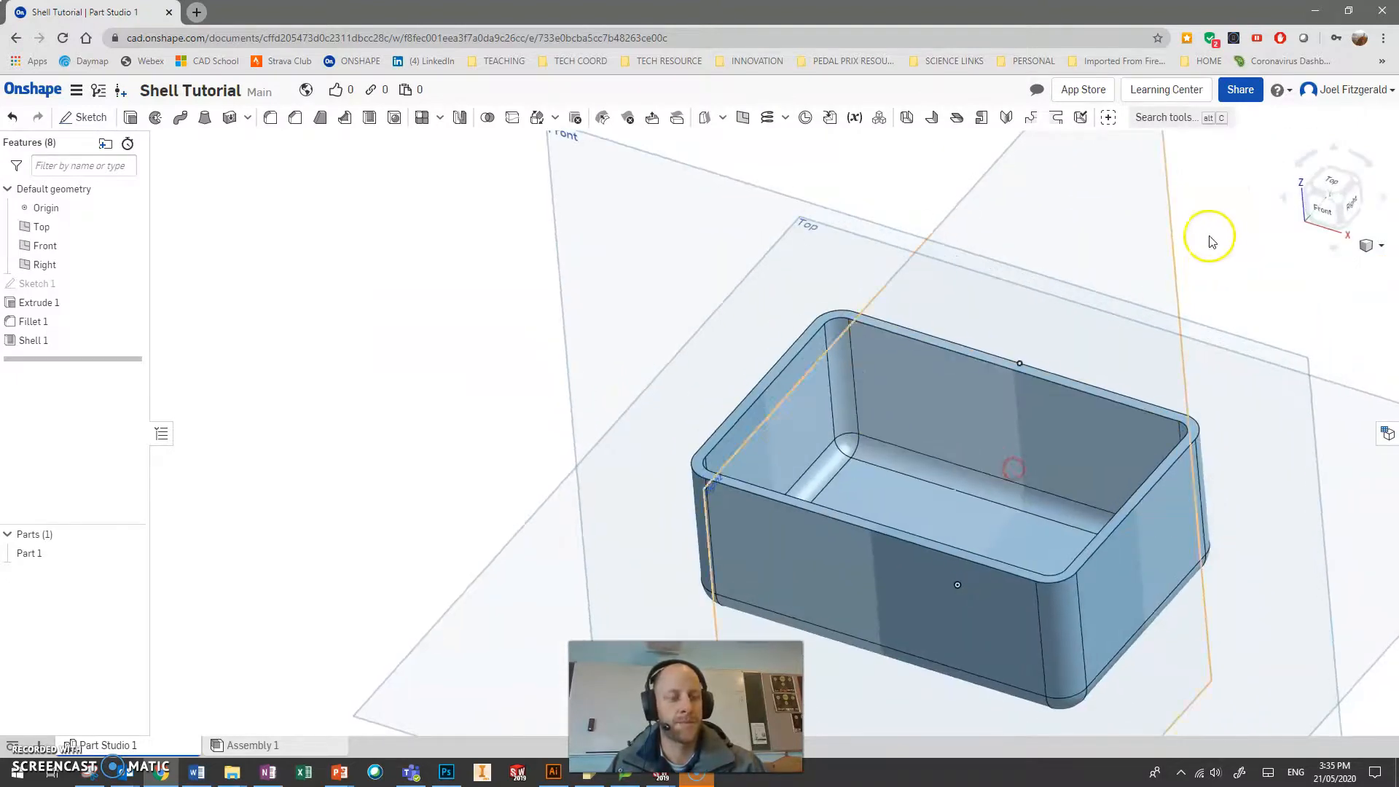
{"action": "left_click", "coordinate": [1387, 245]}
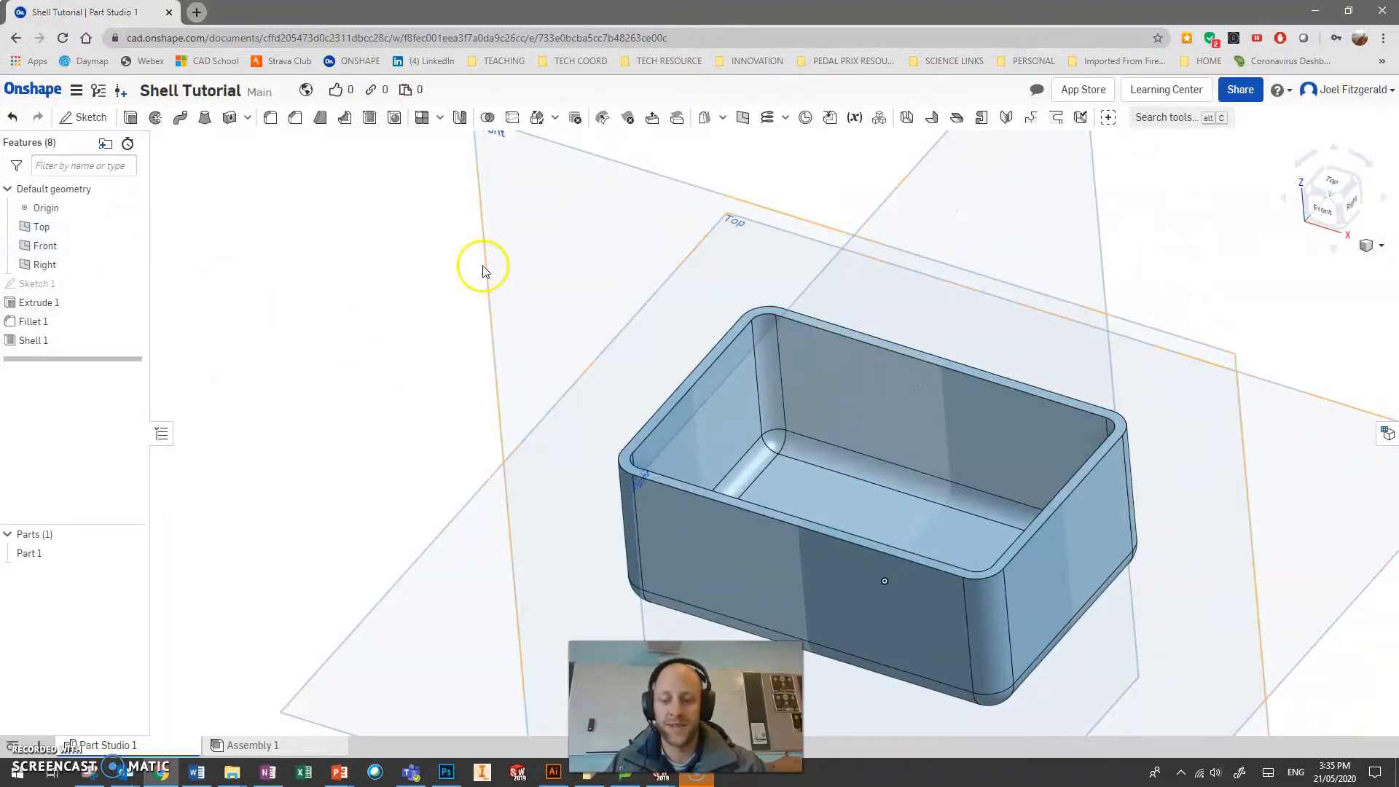
{"action": "key", "text": "alt+Tab"}
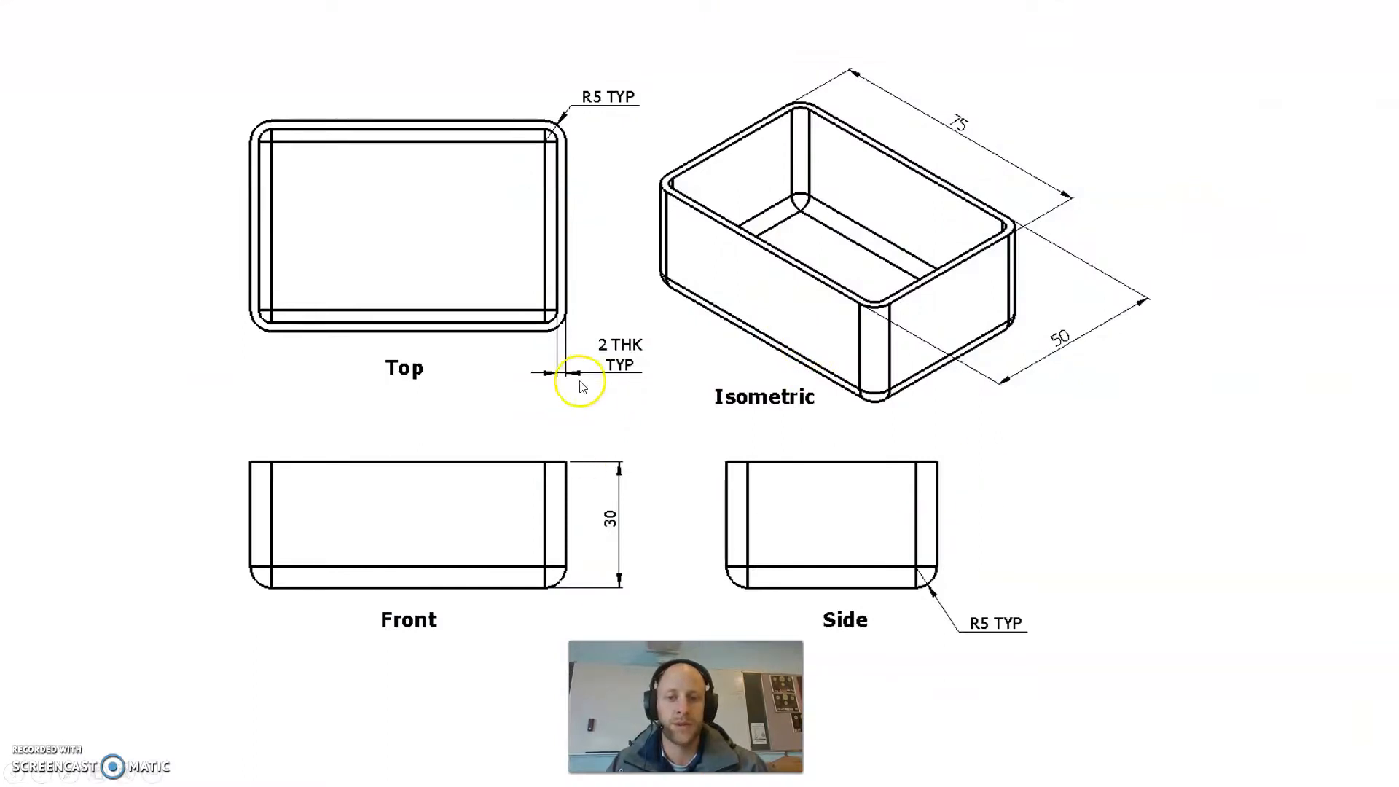